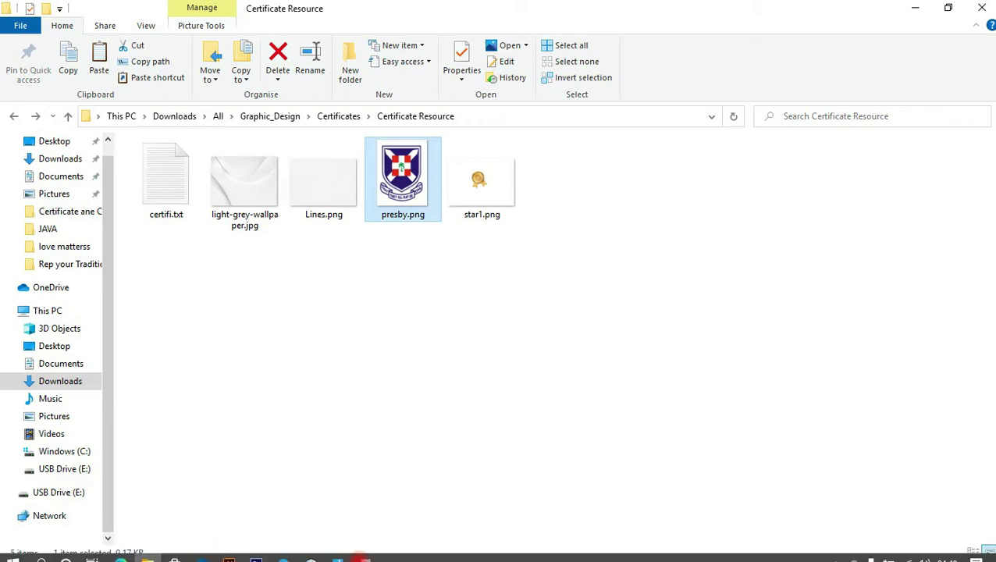
{"action": "left_click", "coordinate": [364, 551]}
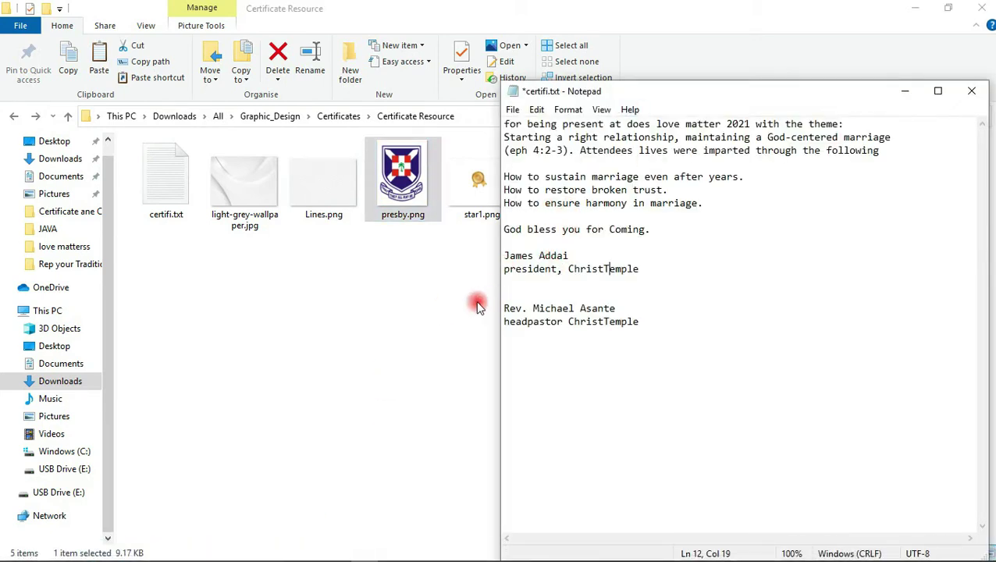
{"action": "left_click", "coordinate": [402, 317]}
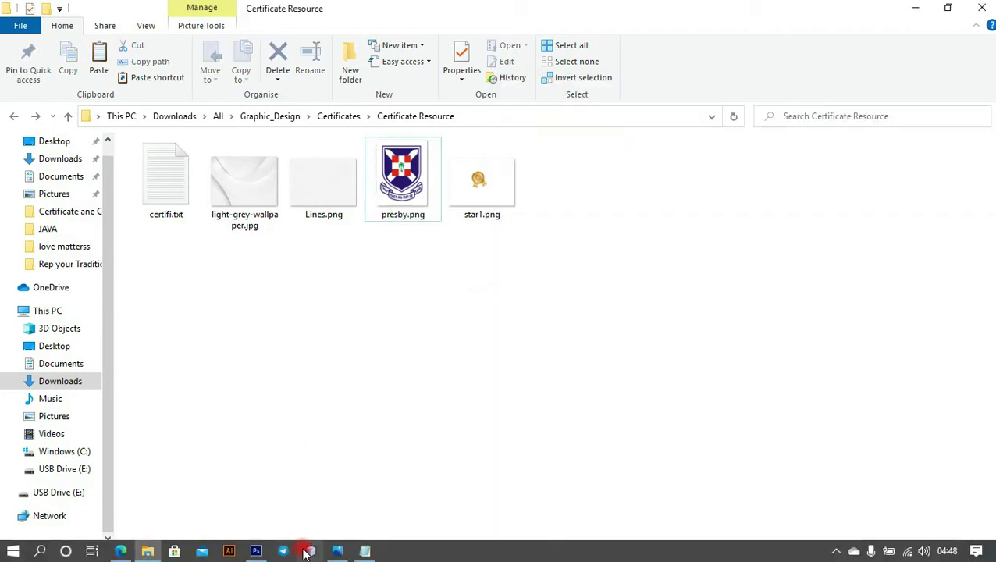
- Start a new Photoshop document from the International Paper A4 preset
{"action": "left_click", "coordinate": [257, 551]}
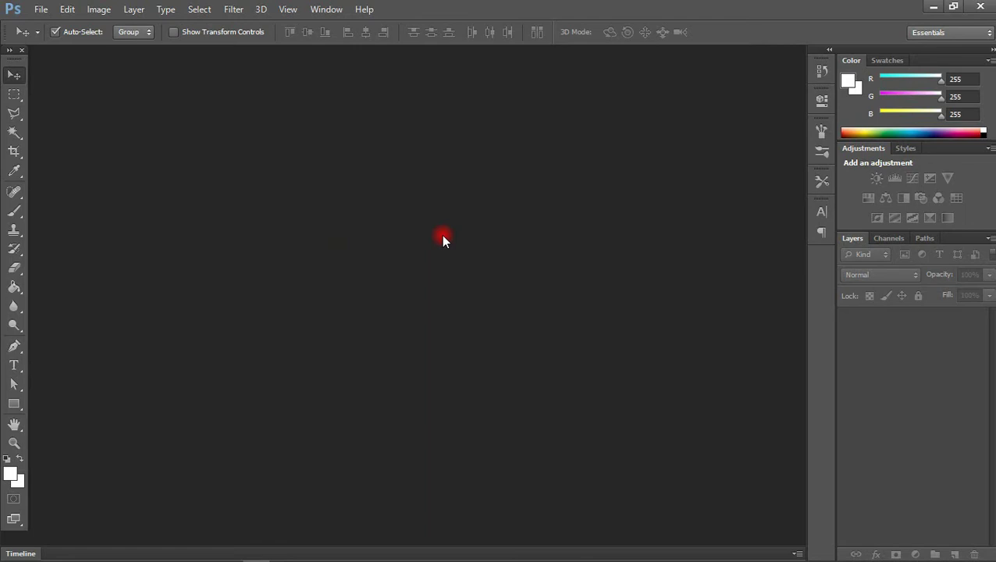
{"action": "left_click", "coordinate": [43, 14]}
{"action": "left_click", "coordinate": [52, 24]}
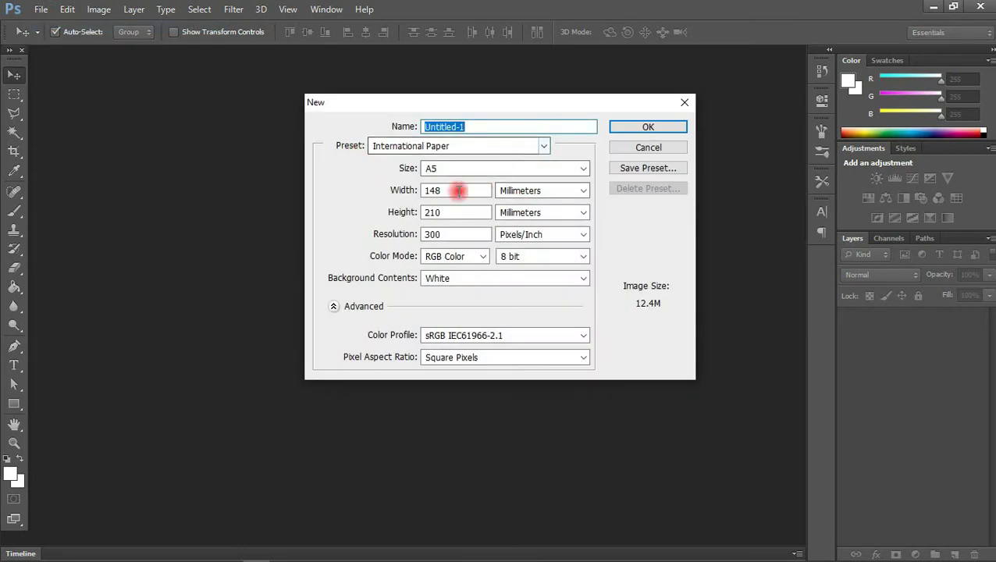
{"action": "left_click", "coordinate": [495, 147]}
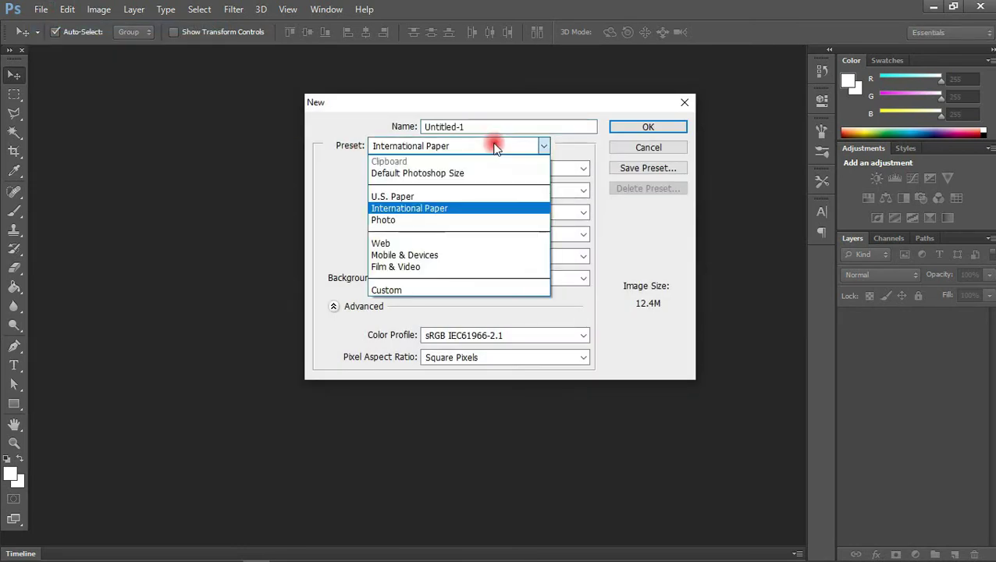
{"action": "left_click", "coordinate": [414, 209]}
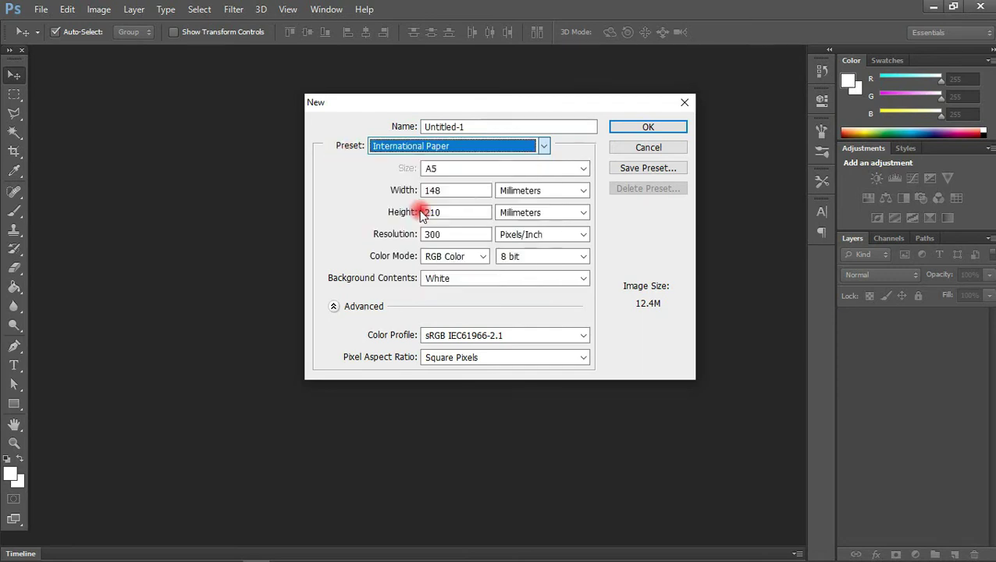
{"action": "left_click", "coordinate": [500, 170]}
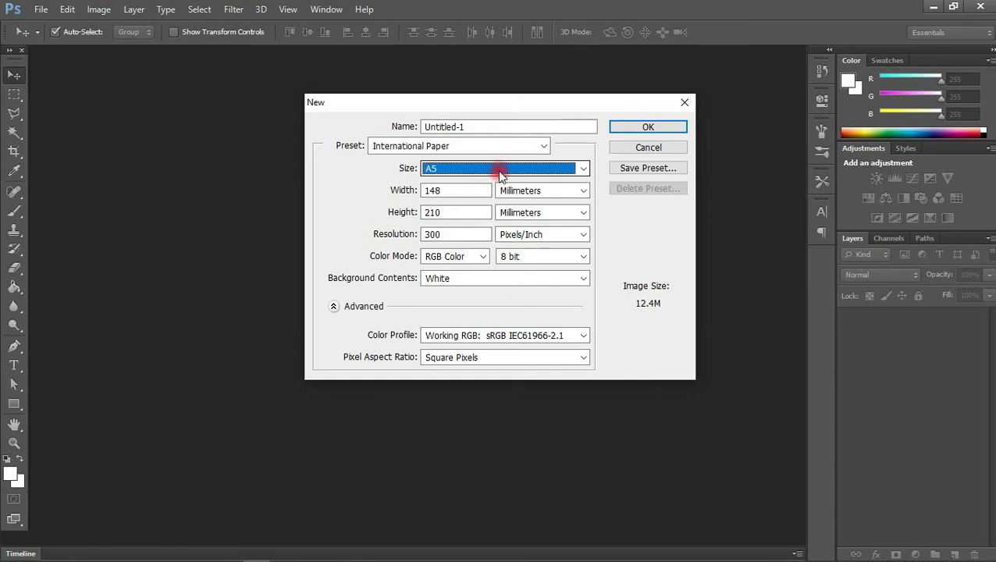
{"action": "left_click", "coordinate": [443, 185]}
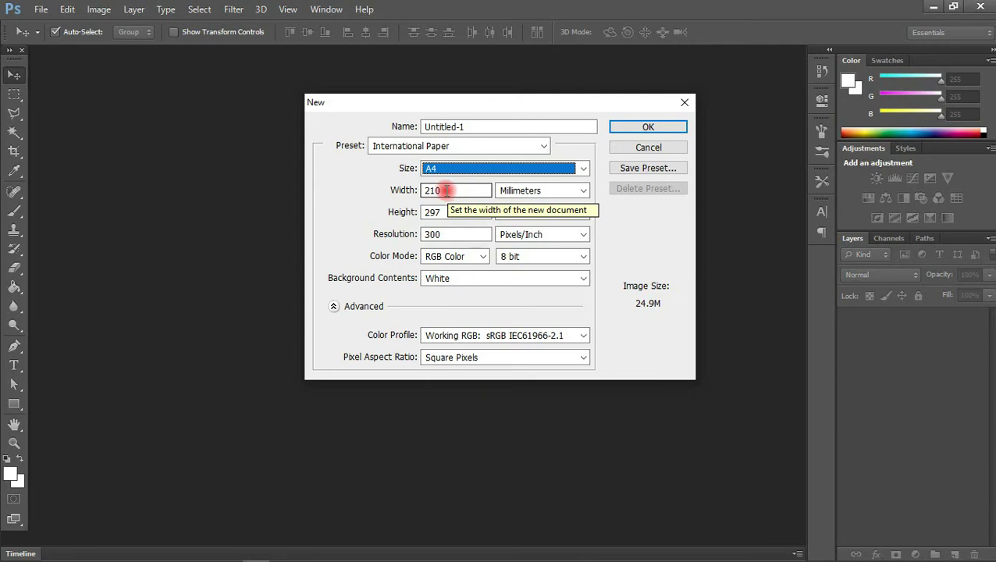
- Set the size to 297 × 210 mm, name it Certificate, and create it
{"action": "left_click_drag", "start_coordinate": [449, 190], "coordinate": [424, 186]}
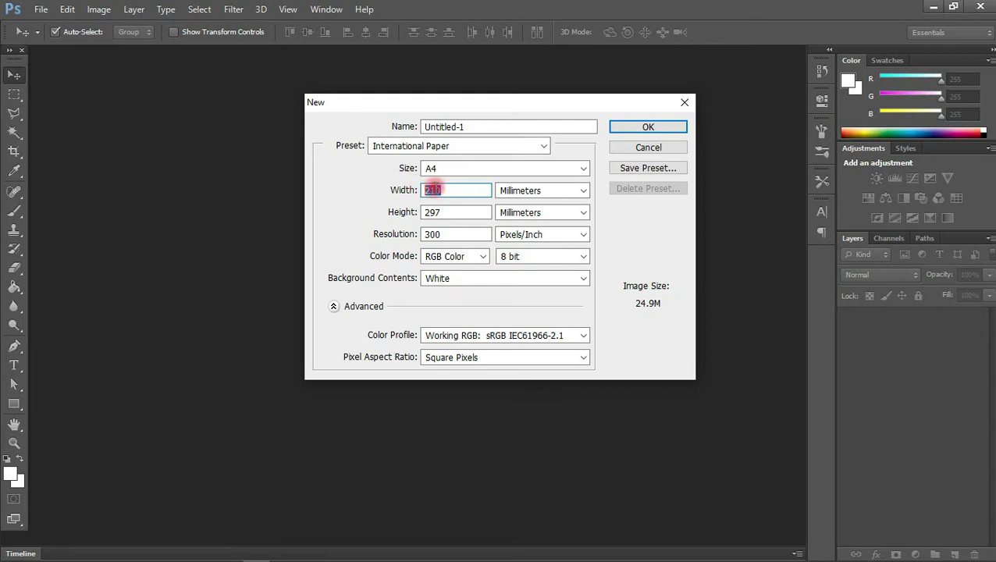
{"action": "left_click", "coordinate": [445, 192]}
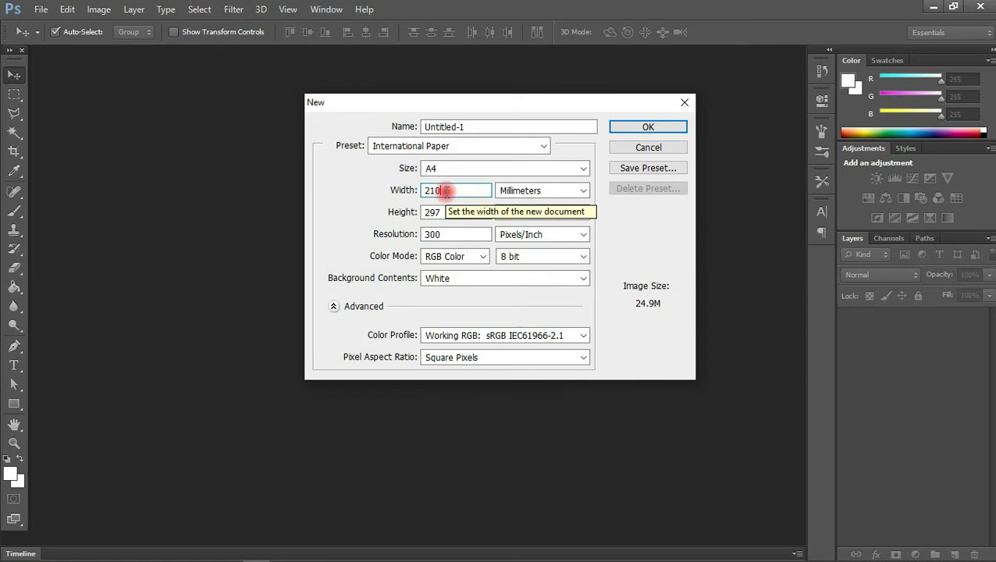
{"action": "key", "text": "BackSpace"}
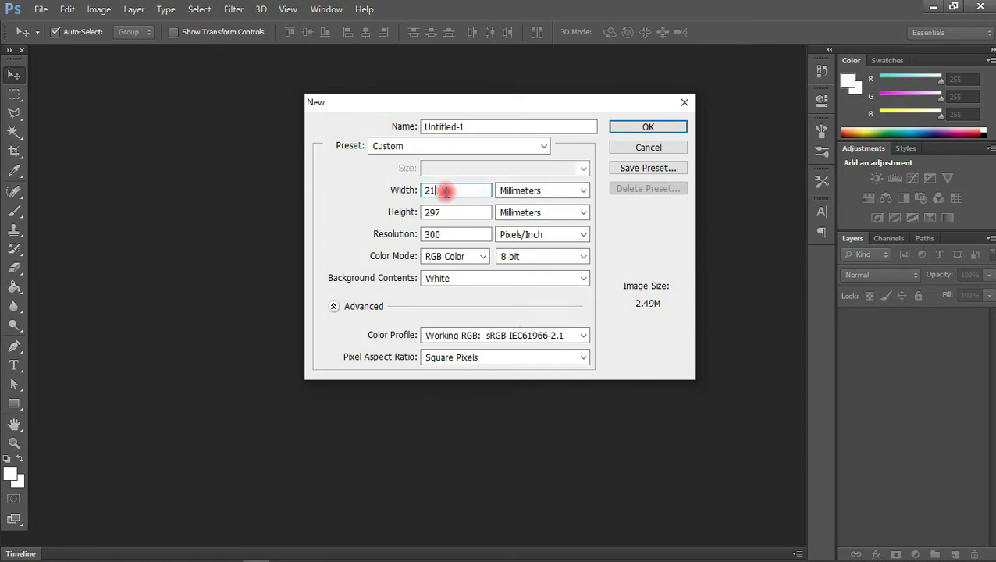
{"action": "key", "text": "BackSpace"}
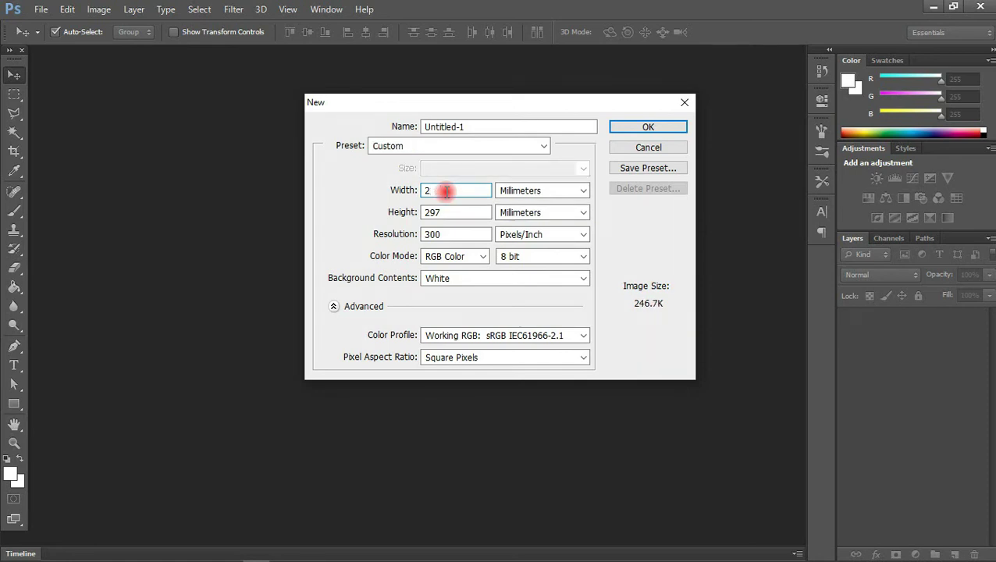
{"action": "type", "text": "97"}
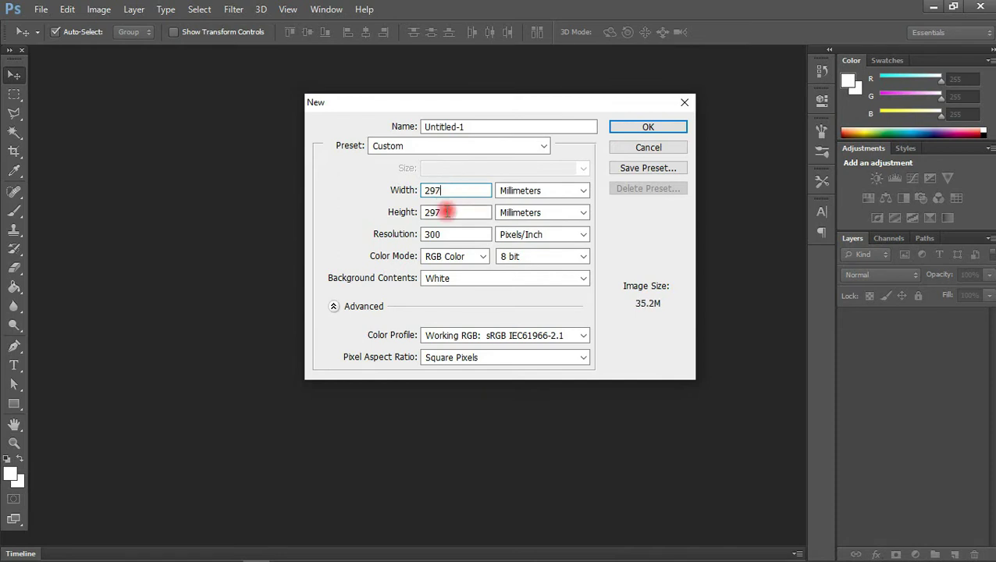
{"action": "left_click", "coordinate": [400, 213]}
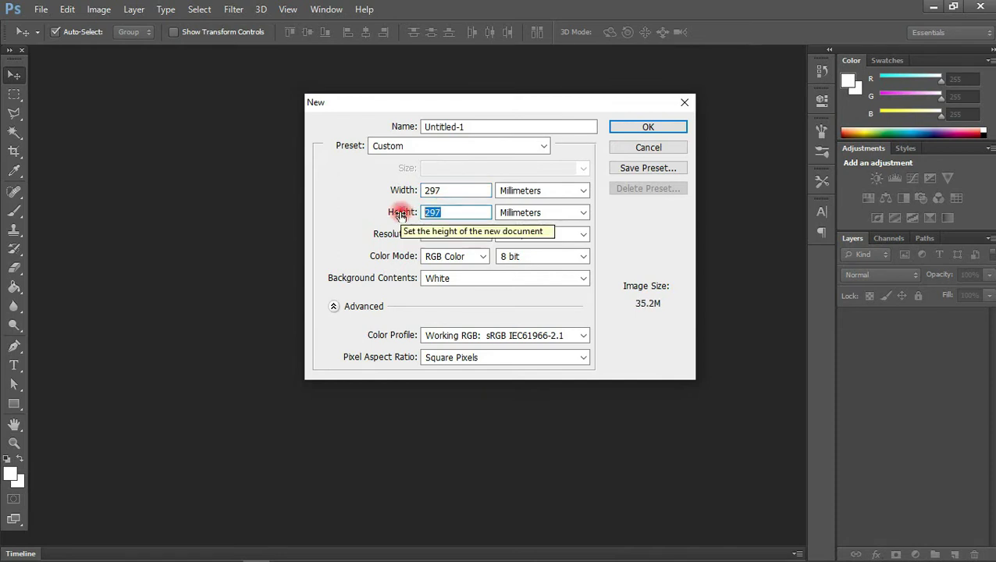
{"action": "type", "text": "210"}
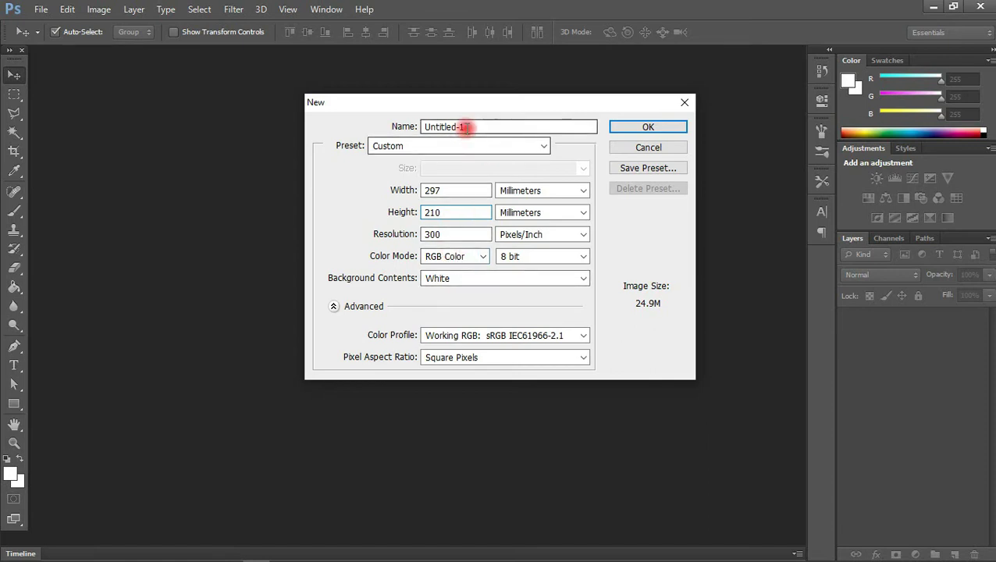
{"action": "left_click_drag", "start_coordinate": [493, 127], "coordinate": [414, 127]}
{"action": "type", "text": "Ce"}
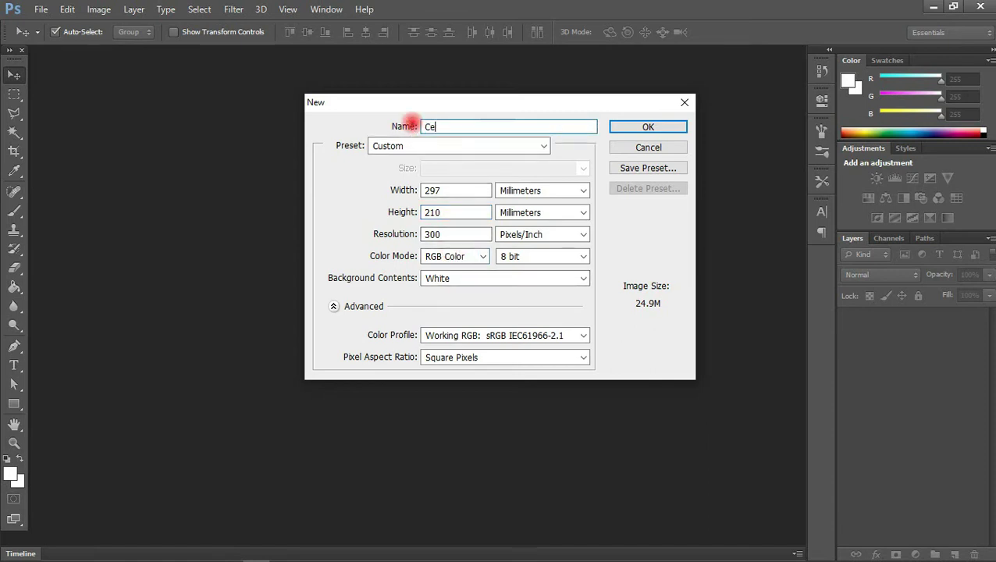
{"action": "type", "text": "rtific"}
{"action": "type", "text": "ate"}
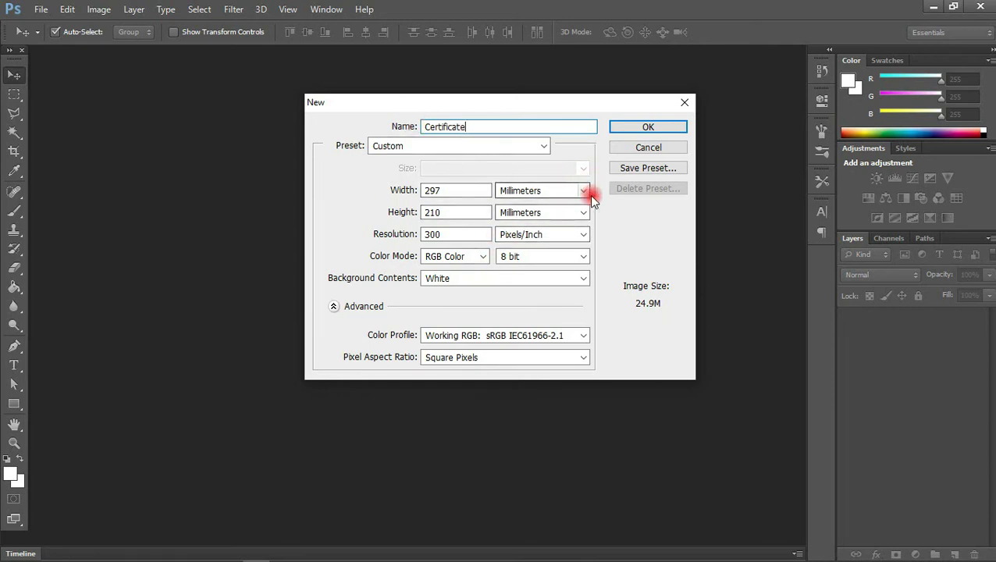
{"action": "left_click", "coordinate": [650, 129]}
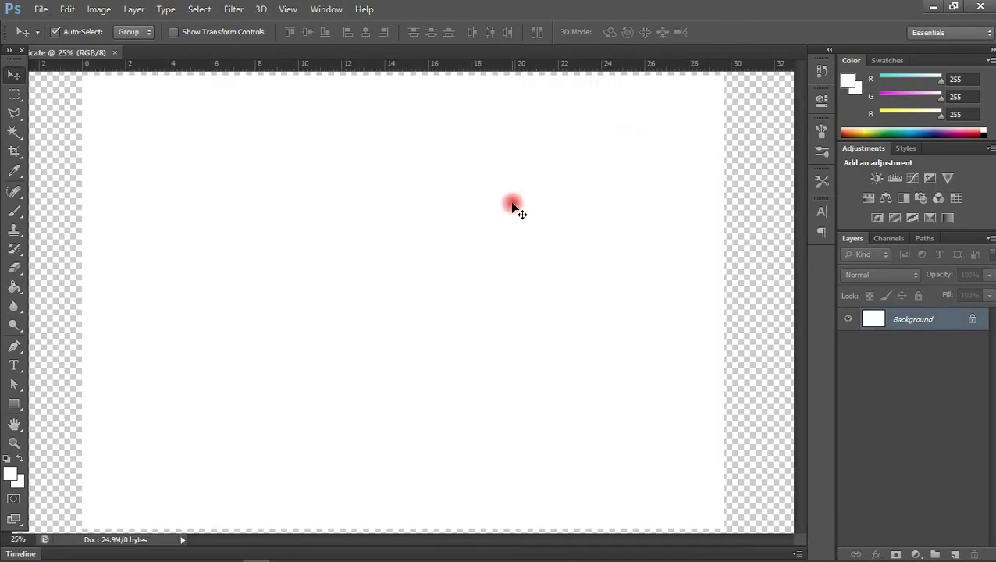
- Draw a slanted polygon shape over the canvas's left edge on a new layer
{"action": "key", "text": "ctrl+minus"}
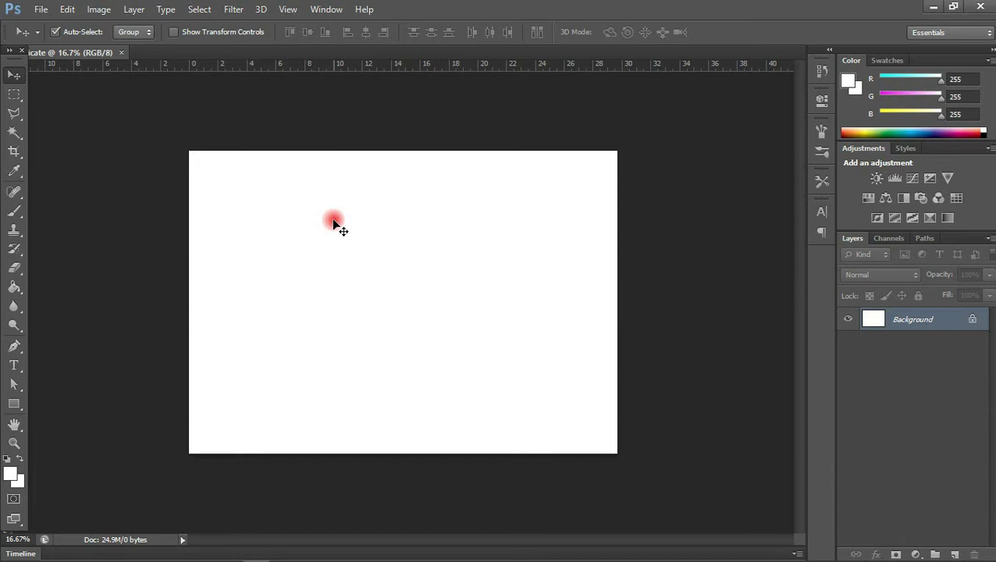
{"action": "left_click", "coordinate": [954, 554]}
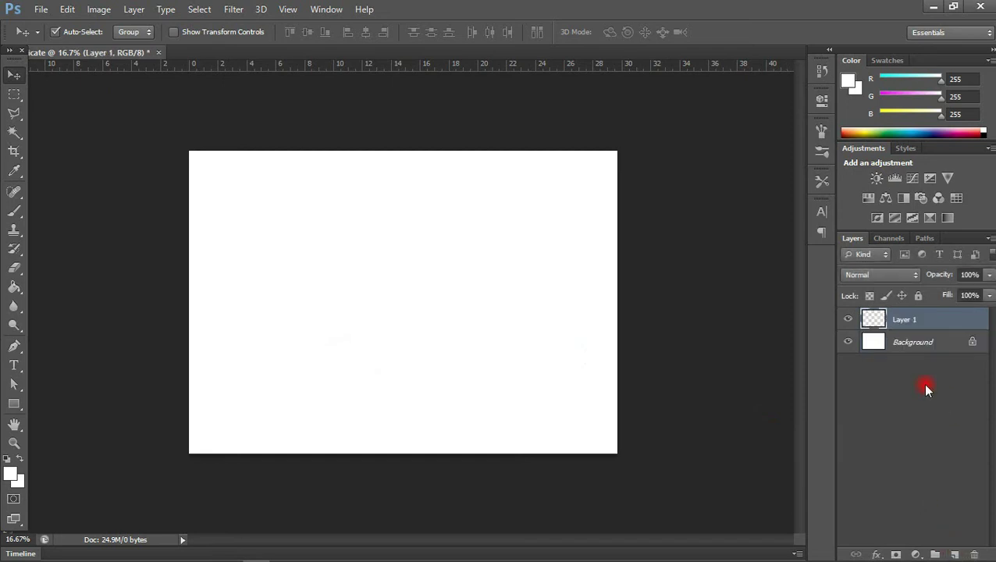
{"action": "left_click", "coordinate": [14, 347]}
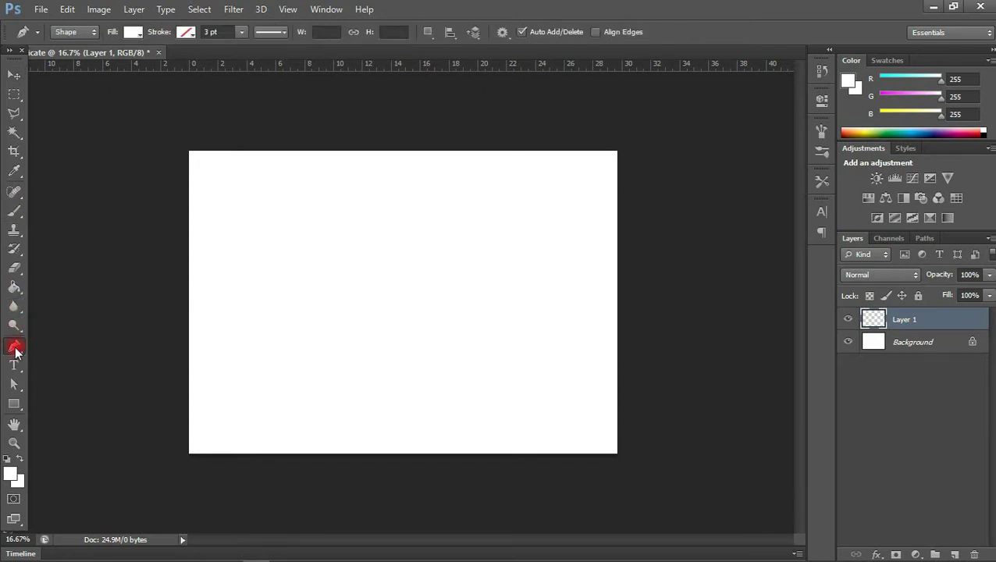
{"action": "left_click", "coordinate": [78, 349]}
{"action": "left_click", "coordinate": [153, 218]}
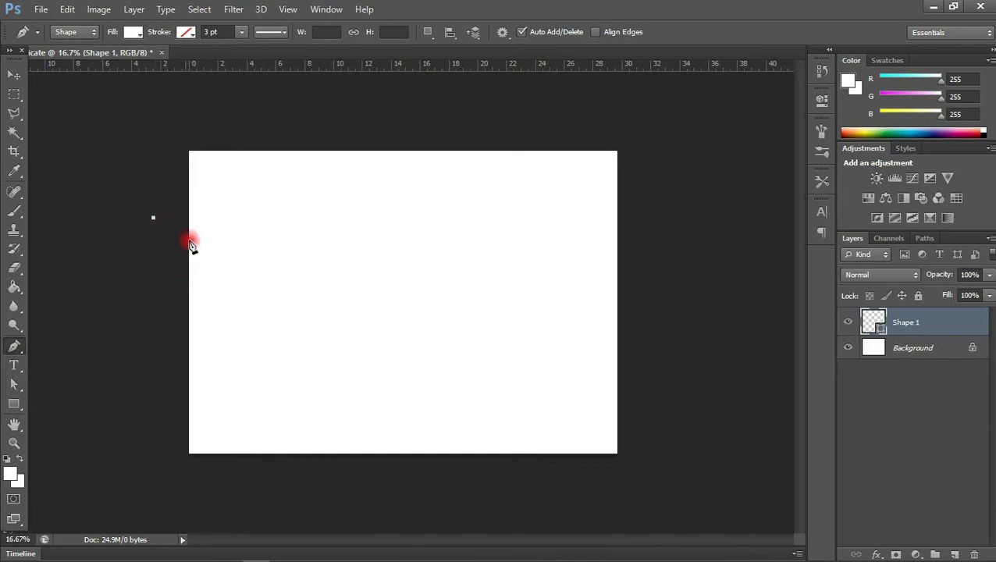
{"action": "left_click", "coordinate": [295, 271]}
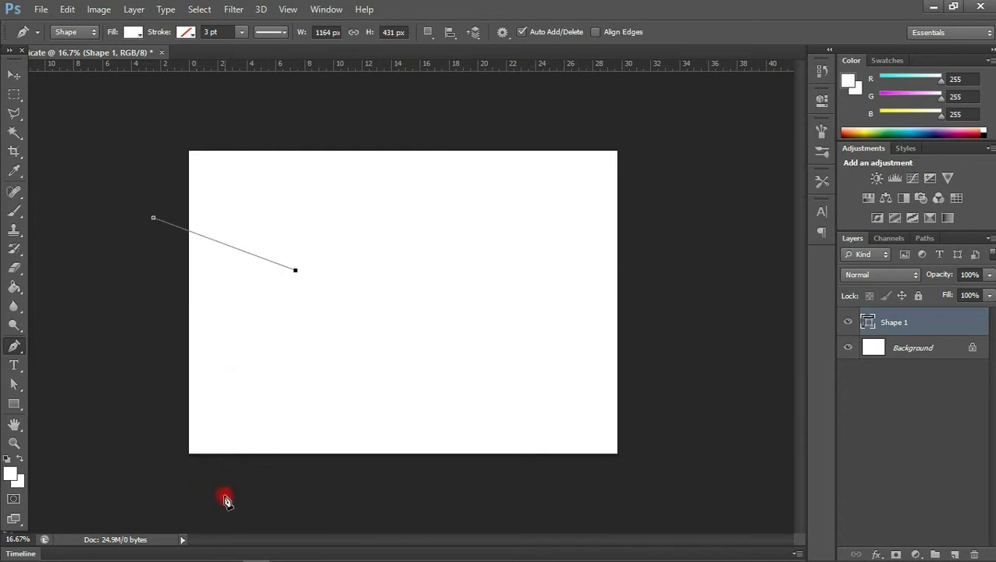
{"action": "left_click", "coordinate": [215, 520]}
{"action": "left_click", "coordinate": [140, 489]}
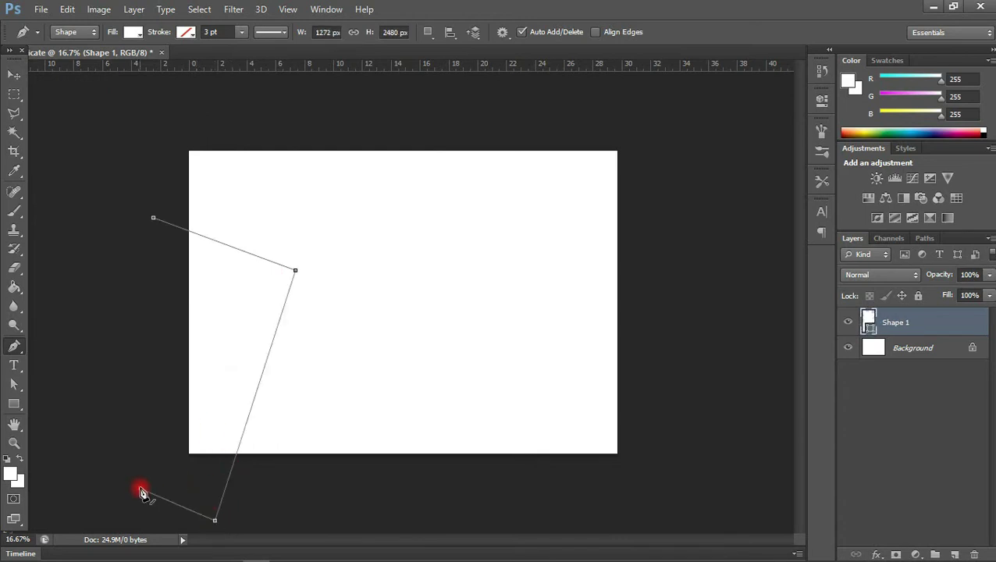
{"action": "left_click", "coordinate": [94, 417]}
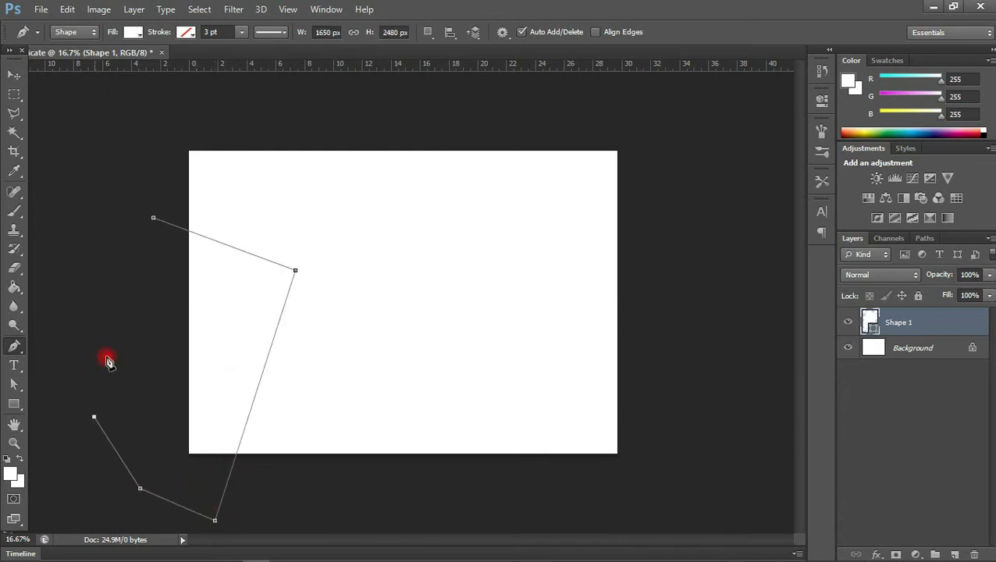
{"action": "left_click", "coordinate": [153, 220]}
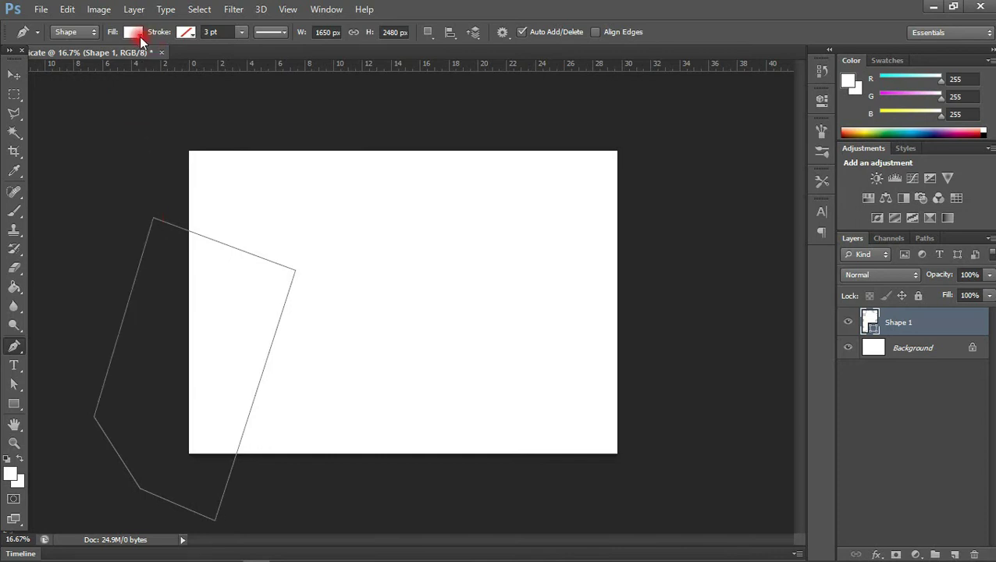
- Fill the shape dark navy blue and nudge it slightly upward
{"action": "left_click", "coordinate": [133, 32]}
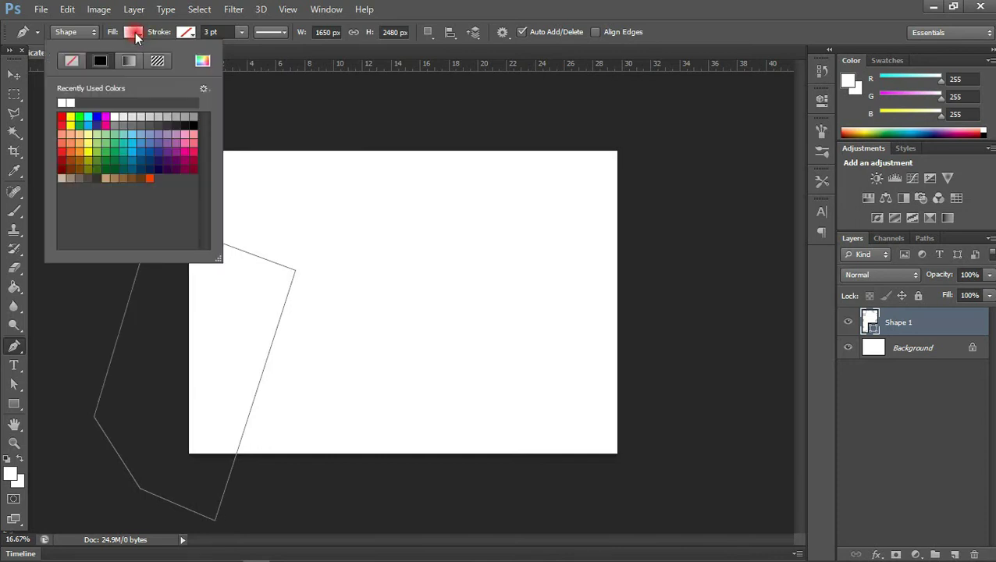
{"action": "left_click", "coordinate": [61, 121]}
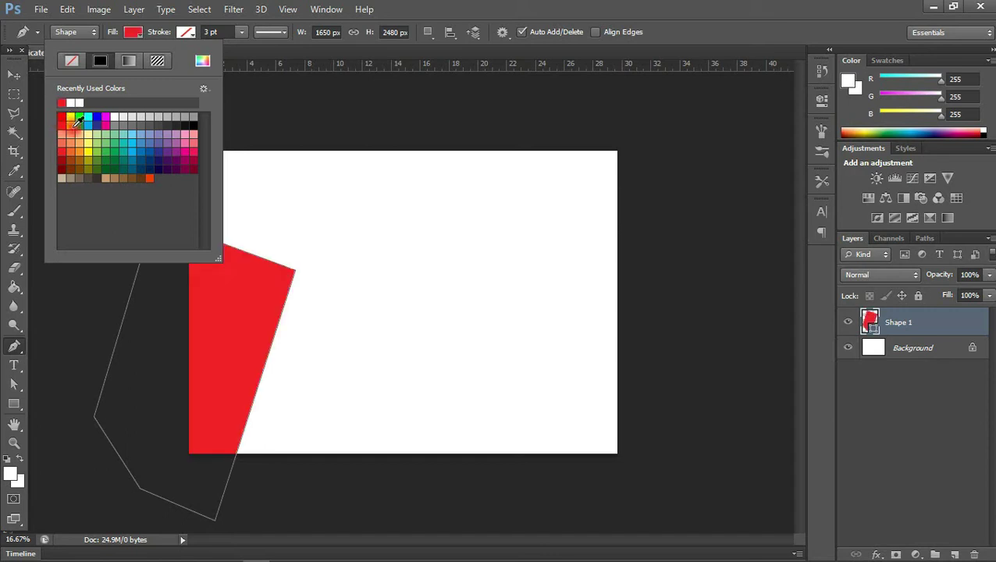
{"action": "left_click", "coordinate": [96, 125]}
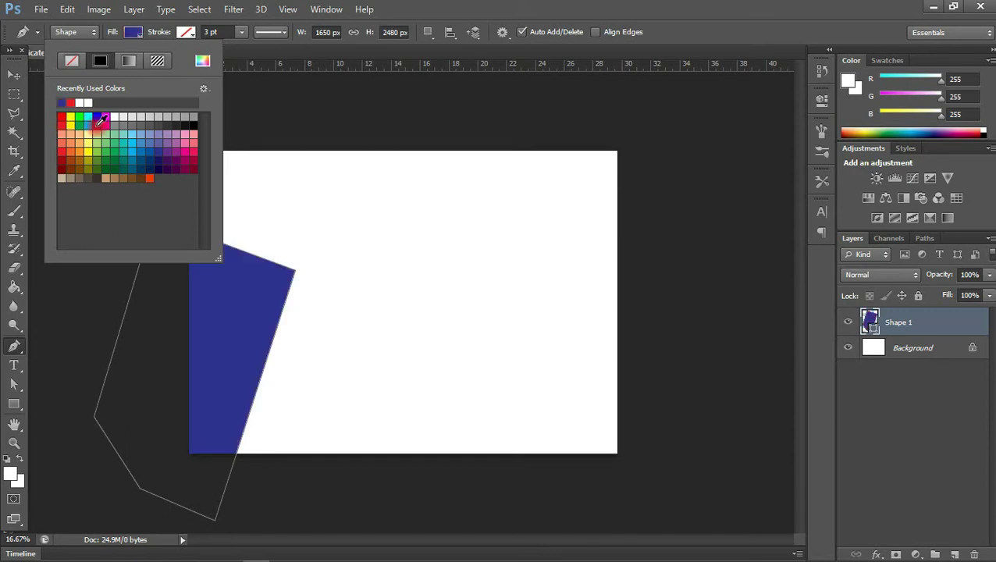
{"action": "left_click", "coordinate": [14, 75]}
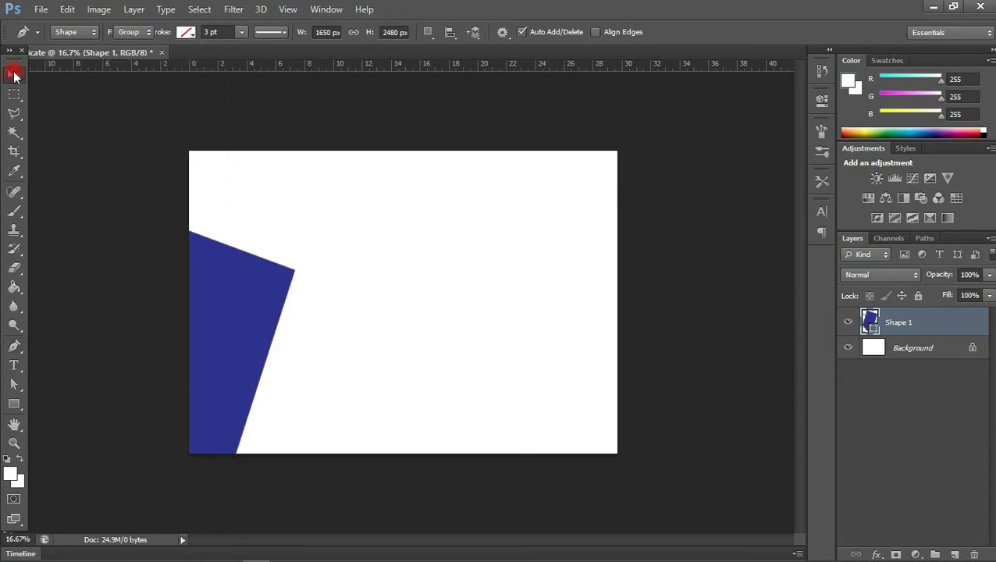
{"action": "left_click_drag", "start_coordinate": [221, 283], "coordinate": [223, 266]}
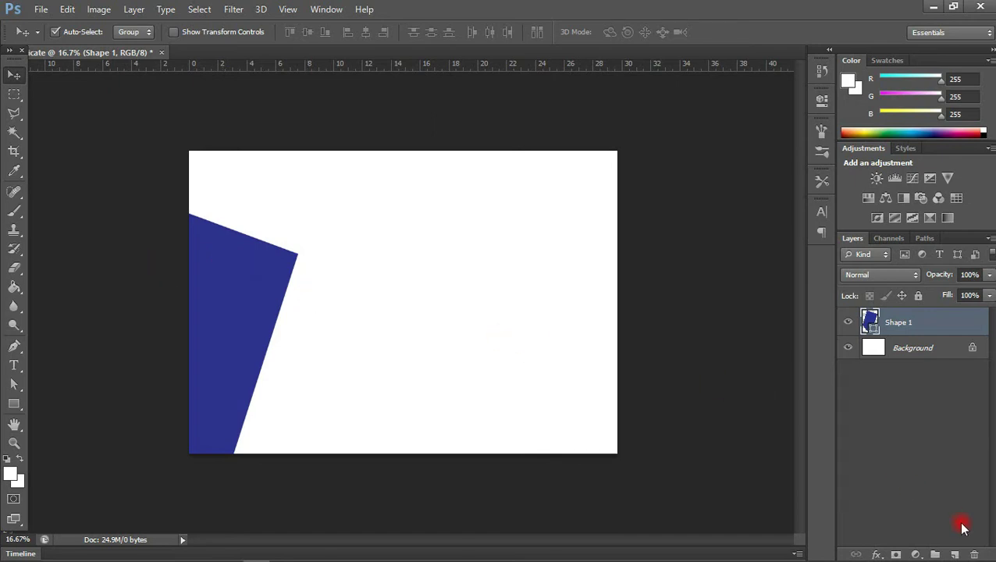
- Draw a second shape on a new layer, below the first blue shape
{"action": "left_click", "coordinate": [955, 554]}
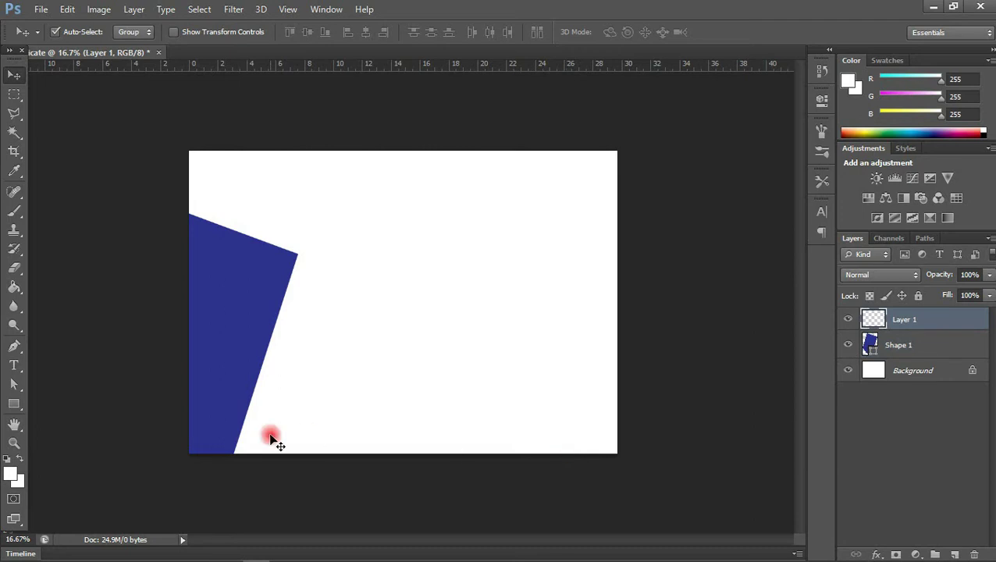
{"action": "left_click", "coordinate": [13, 345]}
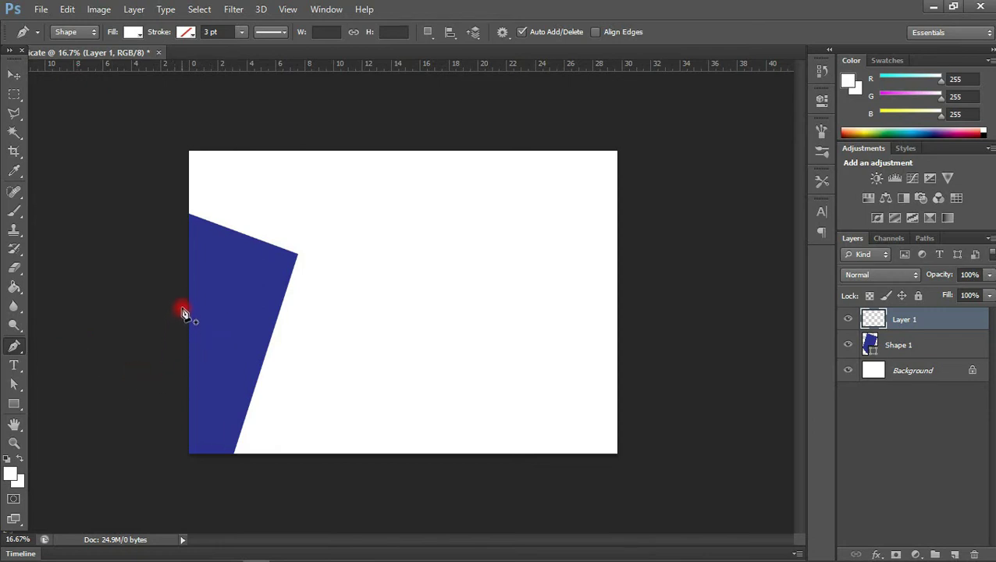
{"action": "left_click", "coordinate": [170, 355]}
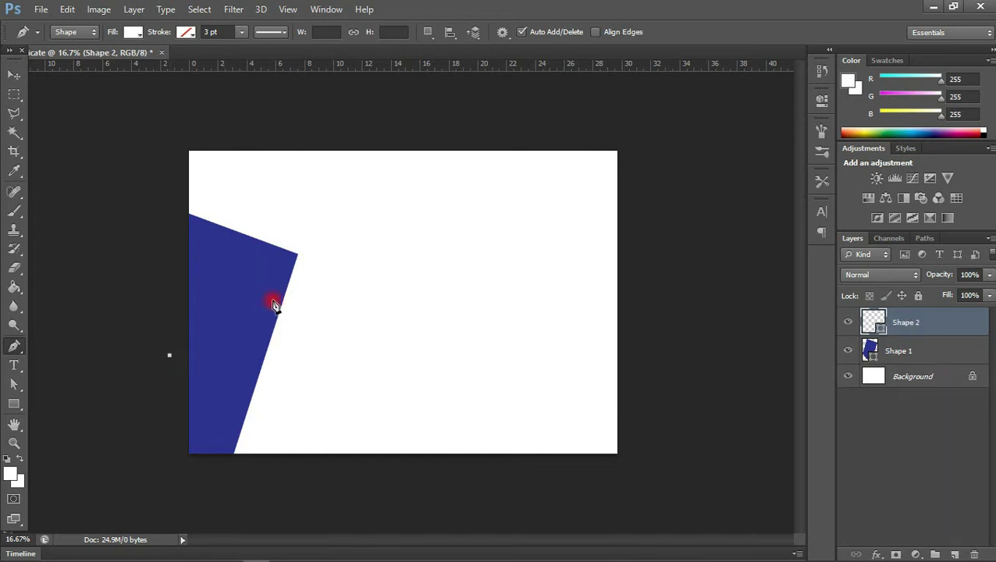
{"action": "left_click", "coordinate": [308, 290]}
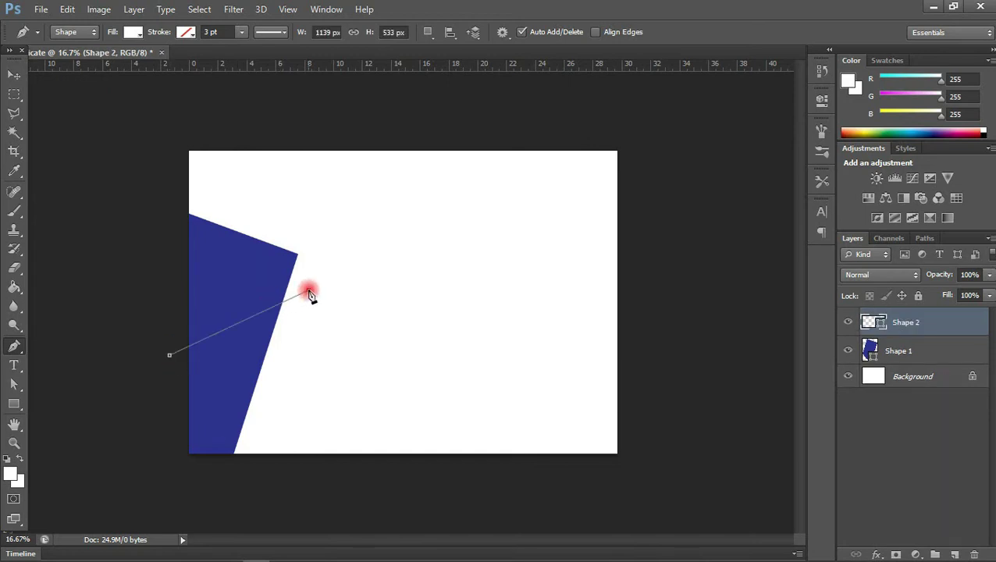
{"action": "left_click", "coordinate": [256, 478]}
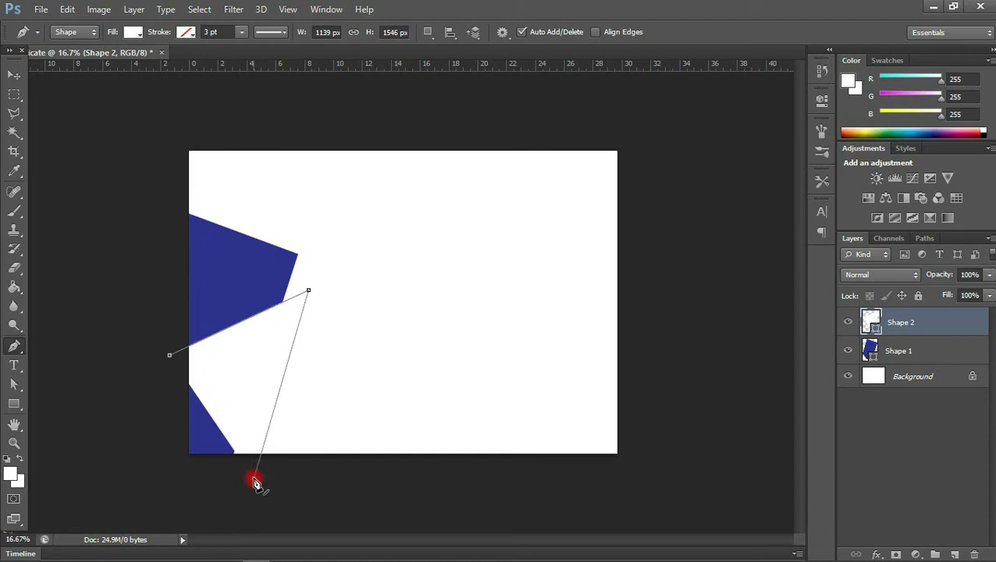
{"action": "left_click", "coordinate": [185, 491]}
{"action": "left_click", "coordinate": [146, 463]}
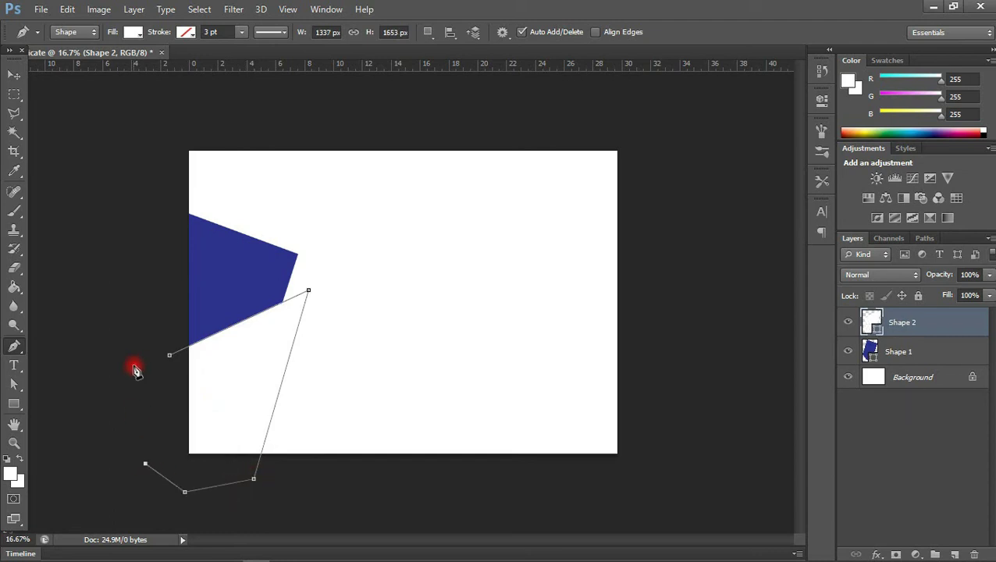
{"action": "left_click", "coordinate": [172, 357]}
- Fill it navy, move it beneath Shape 1, and name the layers long and short
{"action": "left_click", "coordinate": [129, 36]}
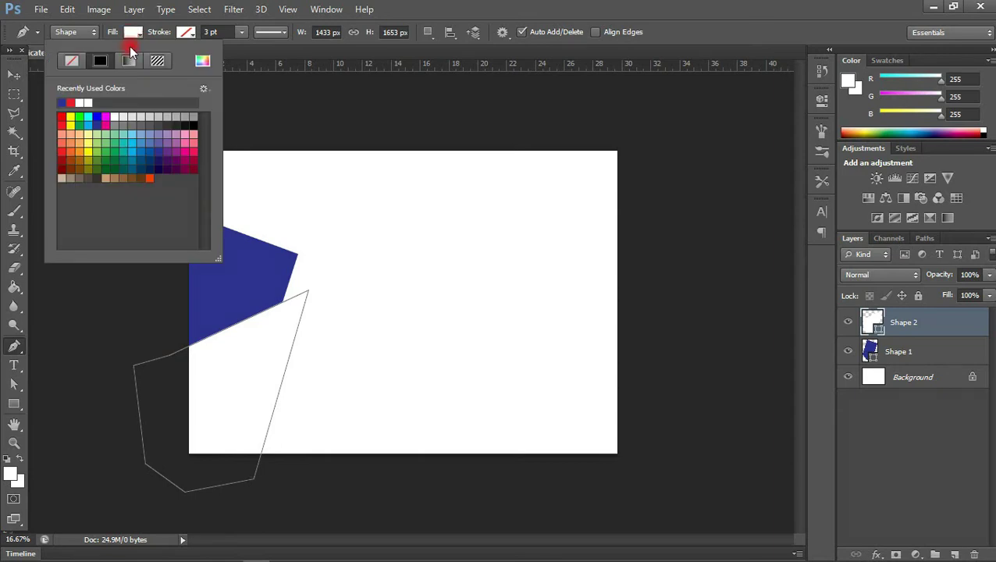
{"action": "left_click", "coordinate": [64, 104]}
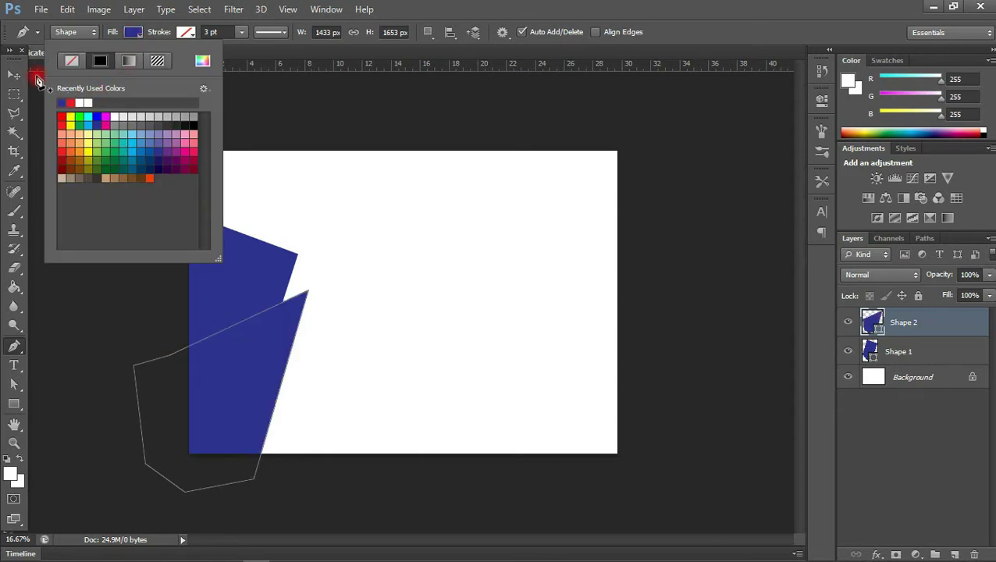
{"action": "left_click", "coordinate": [38, 81]}
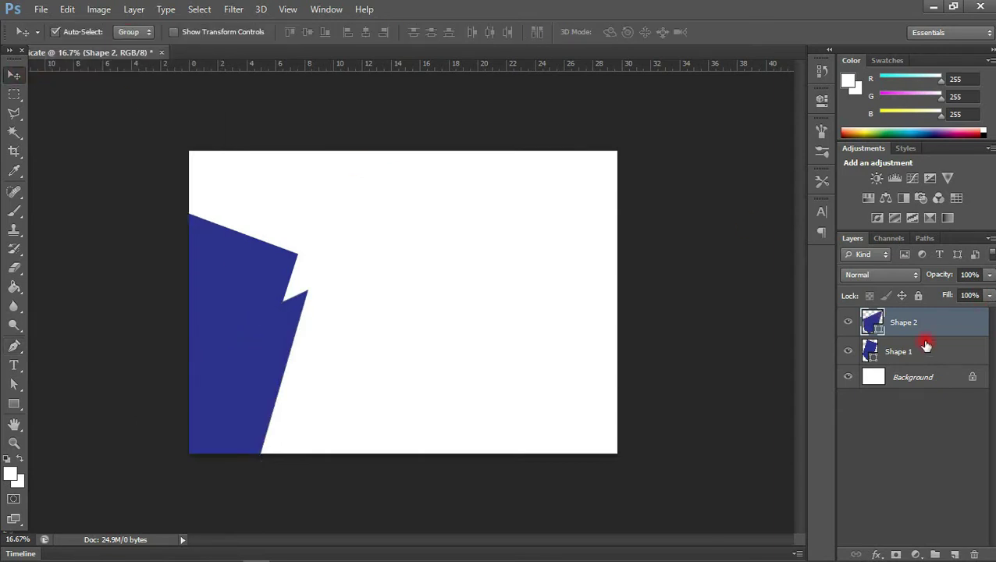
{"action": "left_click_drag", "start_coordinate": [922, 326], "coordinate": [922, 356]}
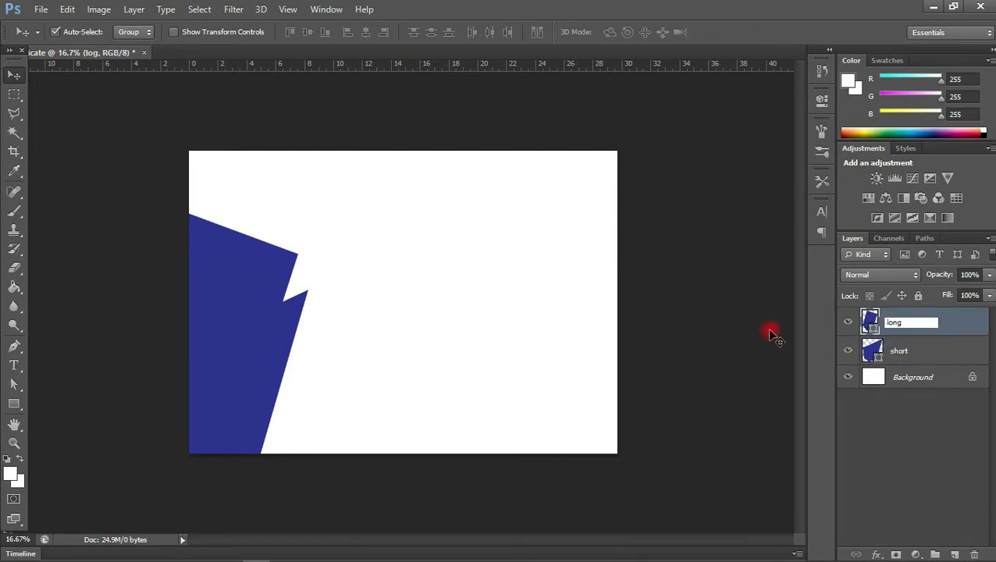
{"action": "key", "text": "Return"}
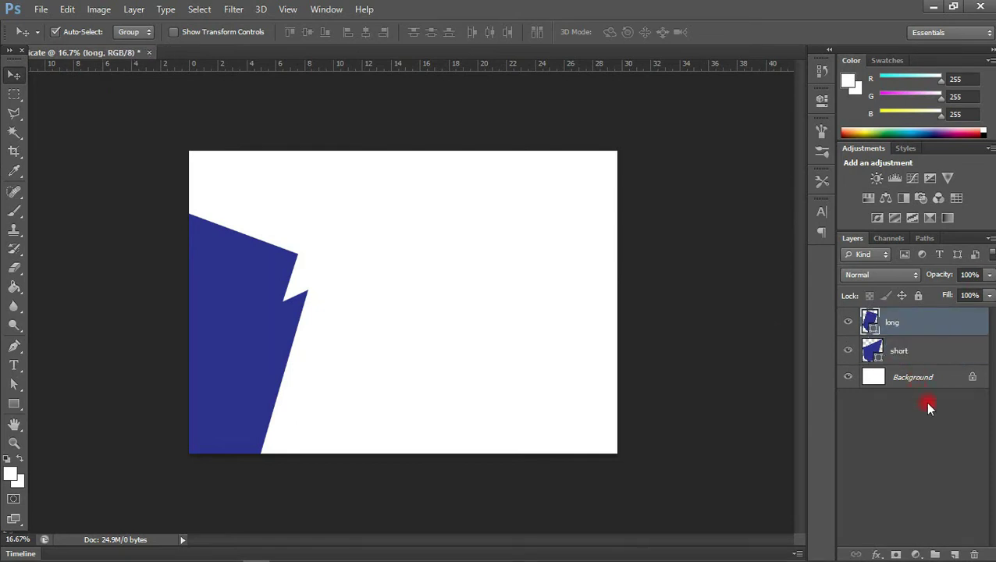
{"action": "left_click", "coordinate": [946, 555]}
- Draw a navy triangle covering the canvas's lower-right corner
{"action": "left_click", "coordinate": [14, 346]}
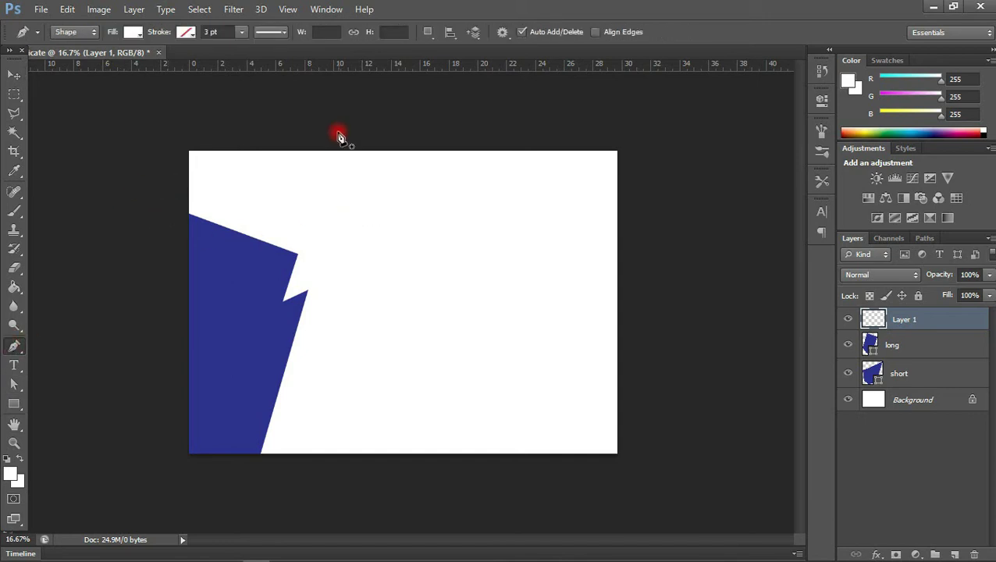
{"action": "left_click", "coordinate": [632, 210]}
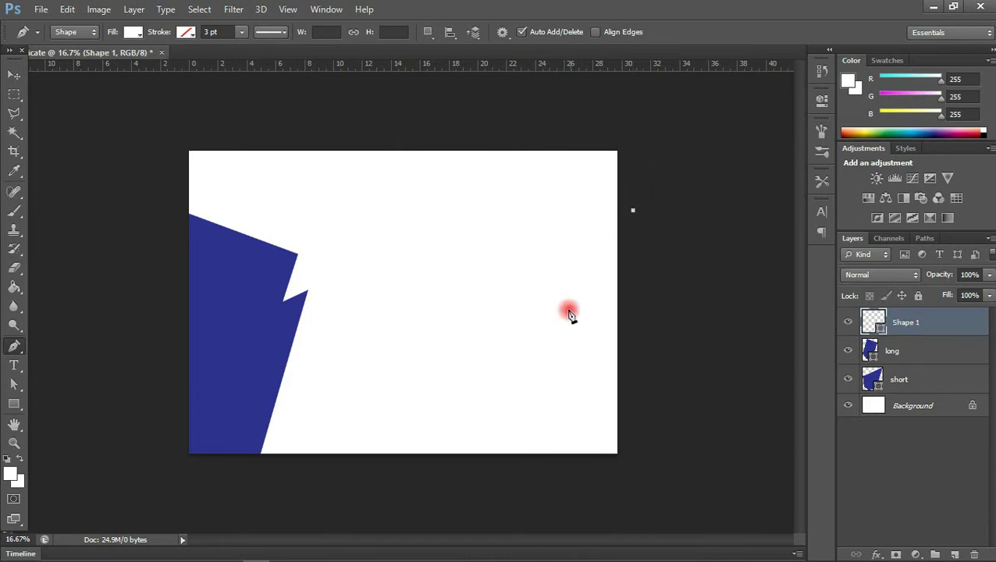
{"action": "left_click", "coordinate": [456, 476]}
{"action": "left_click", "coordinate": [662, 476]}
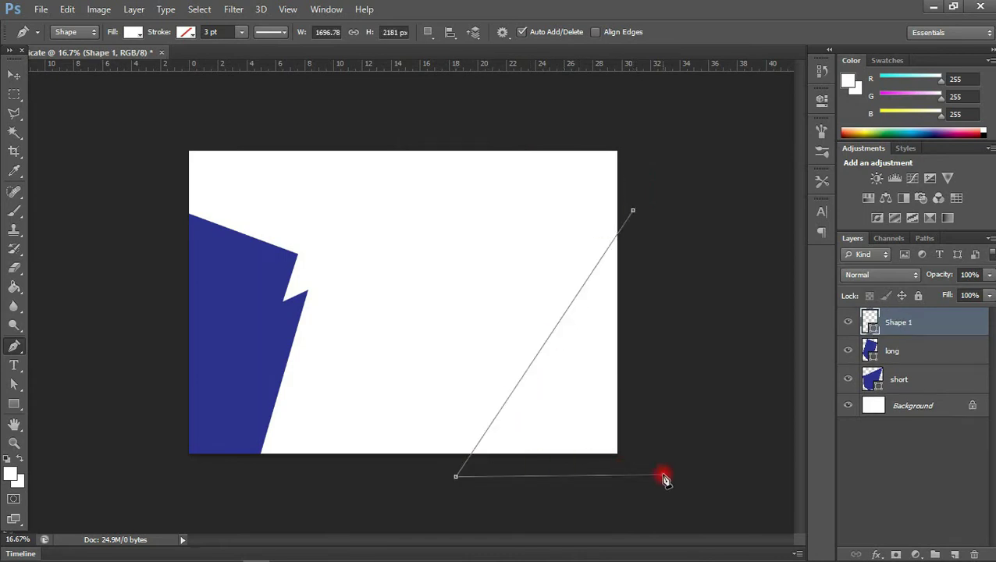
{"action": "left_click", "coordinate": [657, 218]}
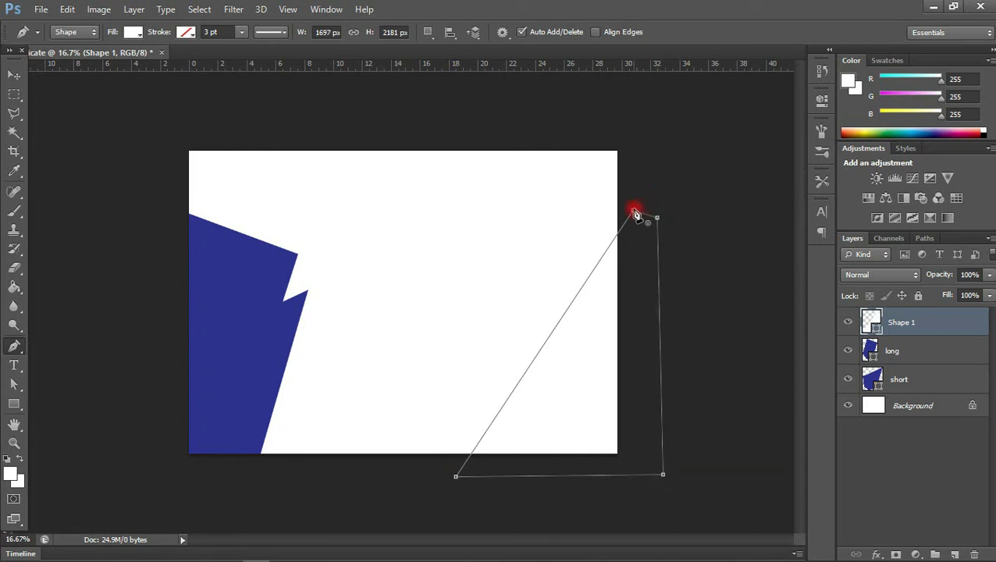
{"action": "left_click", "coordinate": [633, 210]}
{"action": "left_click", "coordinate": [132, 33]}
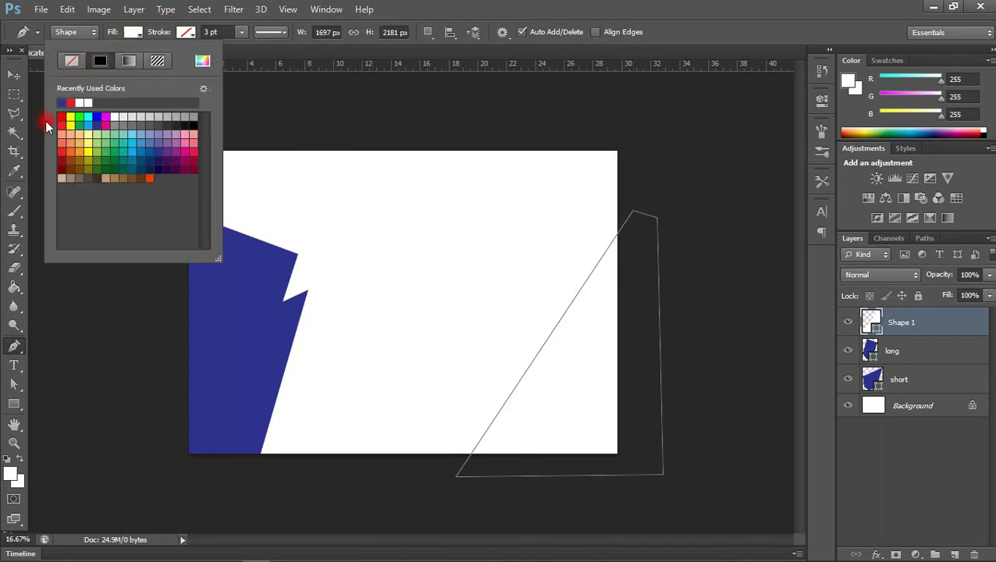
{"action": "left_click", "coordinate": [62, 102]}
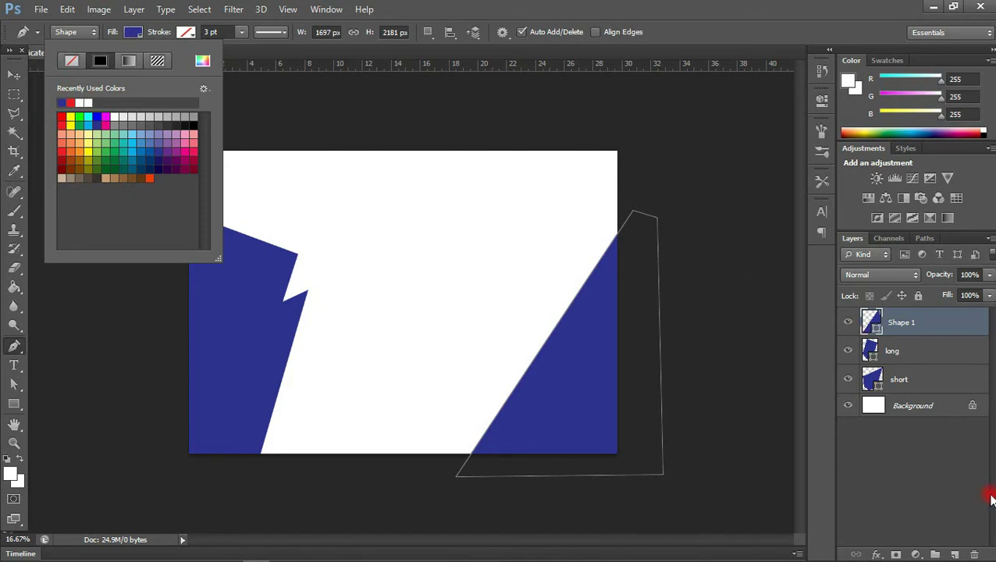
{"action": "left_click", "coordinate": [954, 554]}
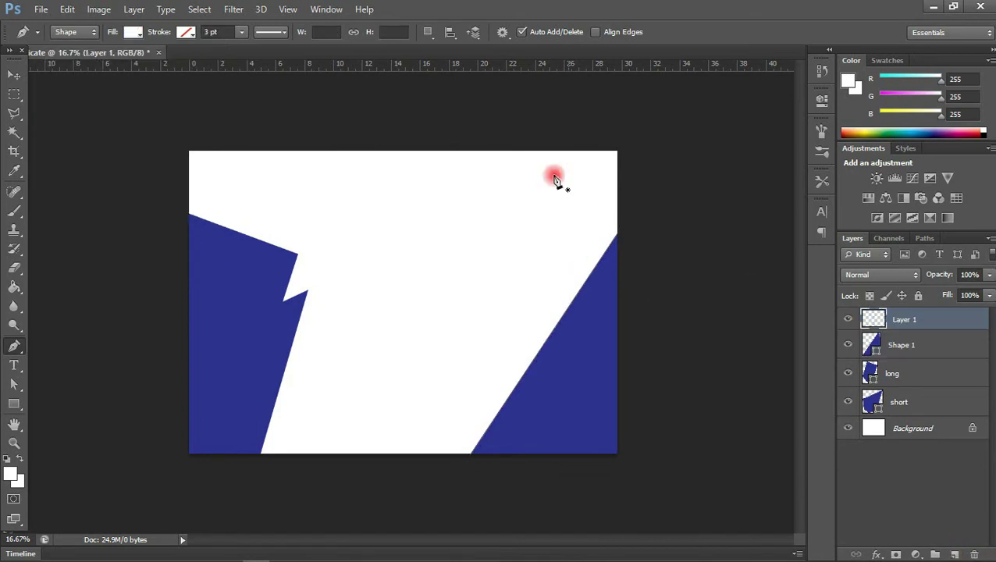
- Draw a navy triangle across the top-right corner and shift it into place
{"action": "left_click", "coordinate": [327, 136]}
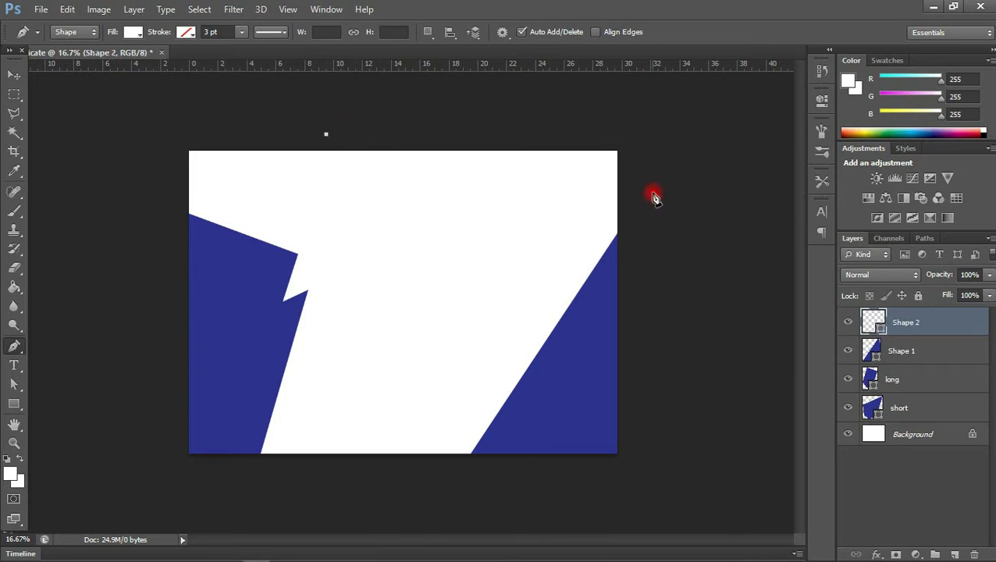
{"action": "left_click", "coordinate": [647, 257]}
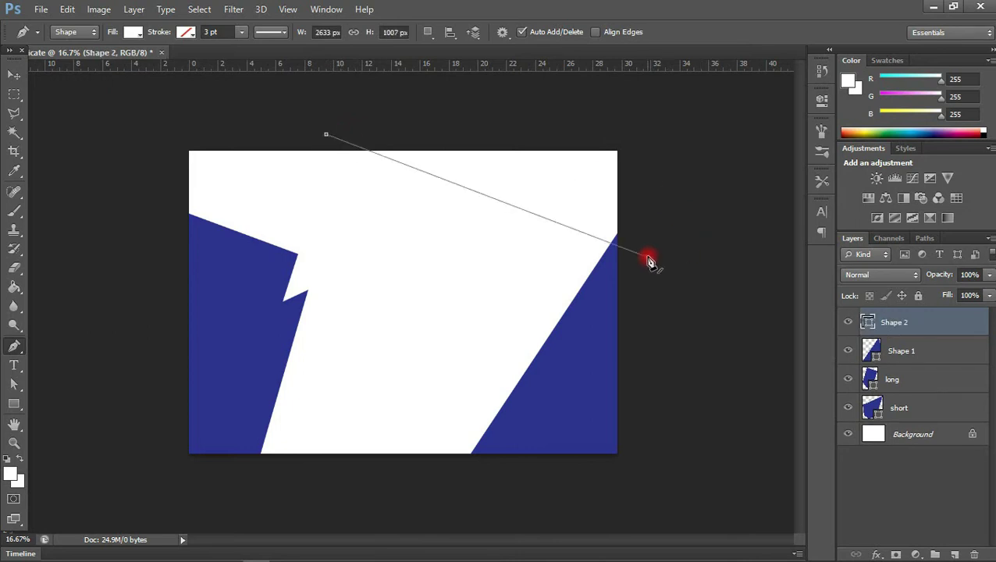
{"action": "left_click", "coordinate": [662, 110]}
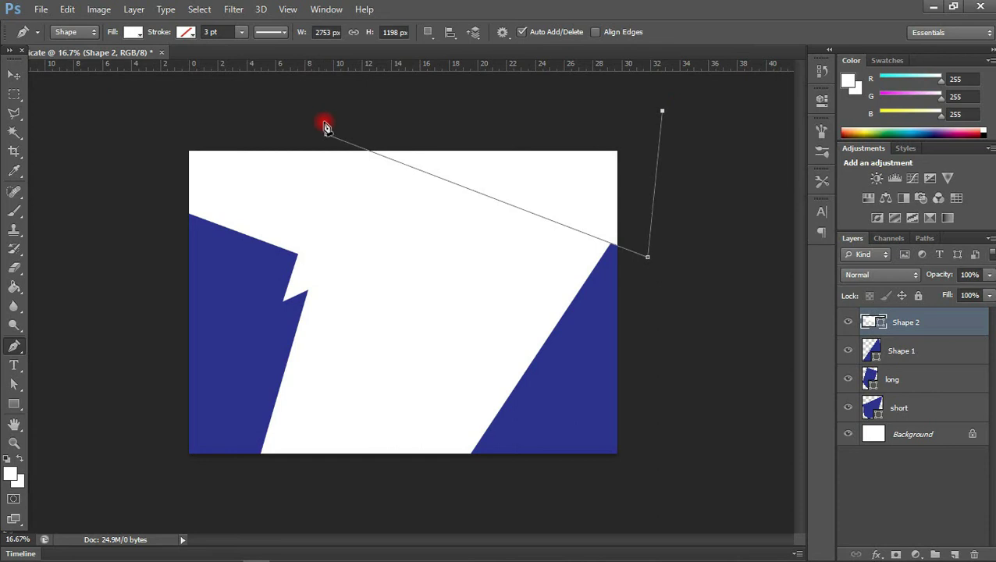
{"action": "left_click", "coordinate": [326, 136]}
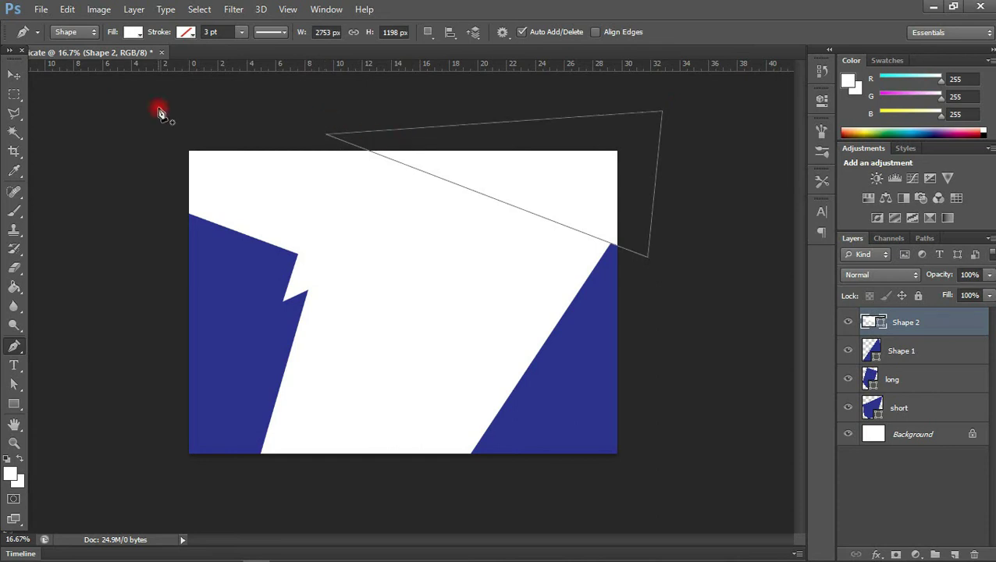
{"action": "left_click", "coordinate": [126, 34]}
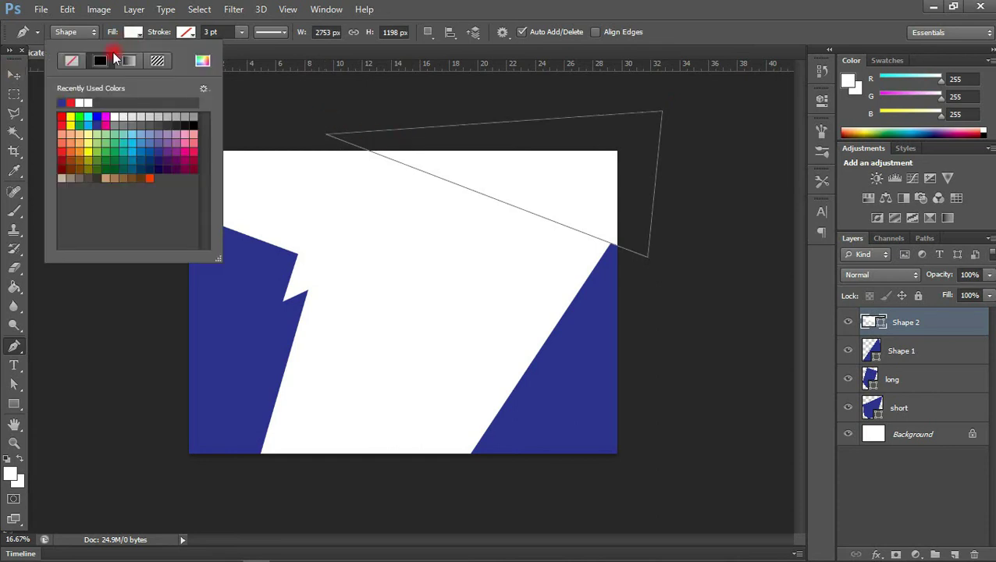
{"action": "left_click", "coordinate": [62, 102]}
{"action": "left_click", "coordinate": [14, 74]}
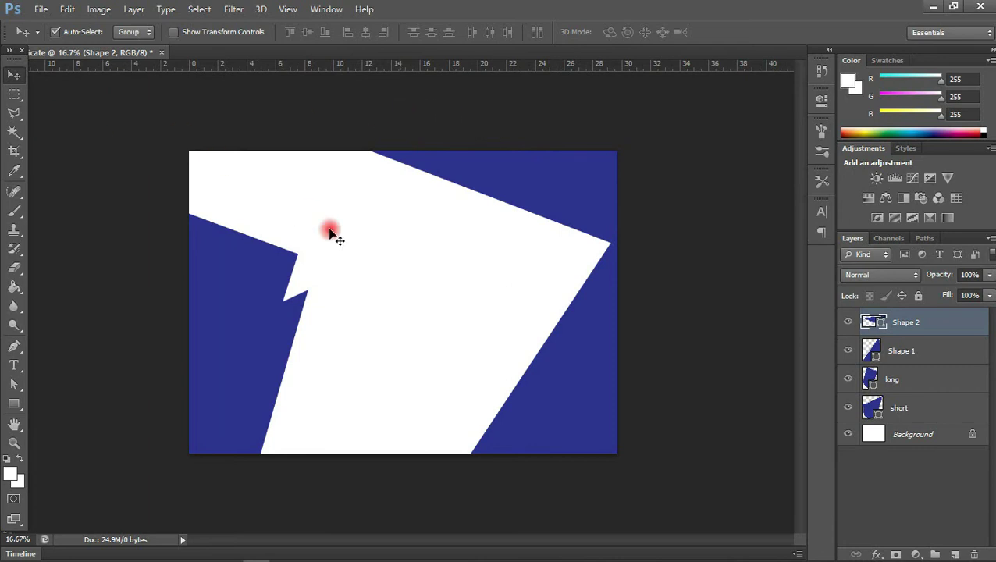
{"action": "mouse_move", "coordinate": [329, 231]}
{"action": "left_mouse_down"}
{"action": "mouse_move", "coordinate": [300, 260]}
{"action": "mouse_move", "coordinate": [615, 185]}
{"action": "left_mouse_up"}
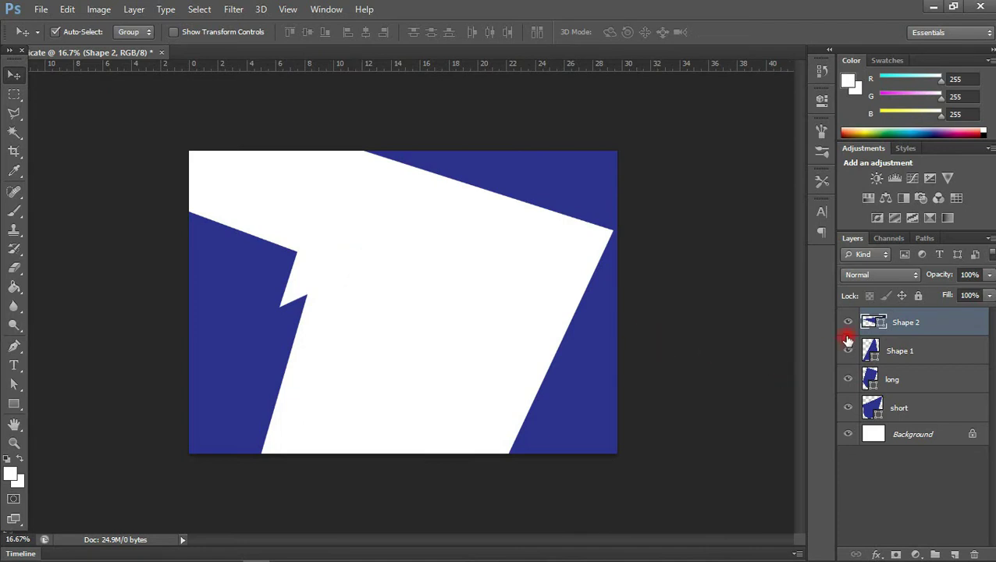
- Recolour the shape layers to the deeper navy 060991 in the Color Picker
{"action": "double_click", "coordinate": [884, 328]}
{"action": "left_click", "coordinate": [573, 402]}
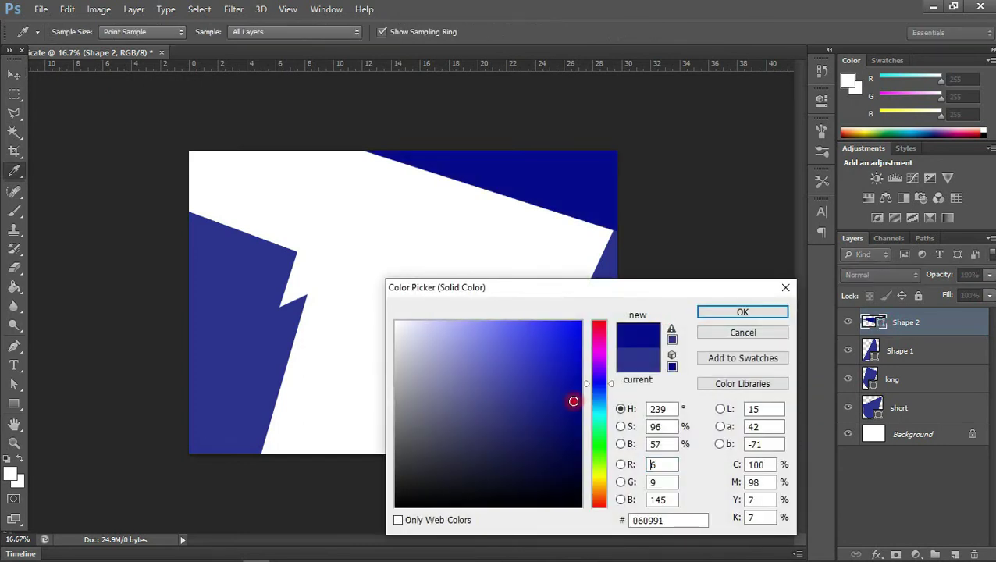
{"action": "left_click", "coordinate": [716, 317]}
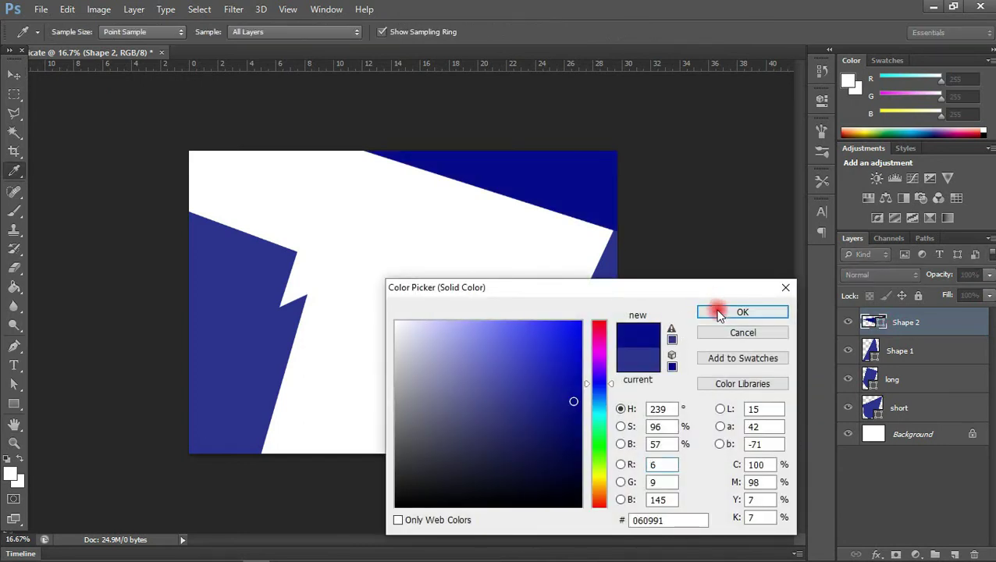
{"action": "double_click", "coordinate": [873, 353]}
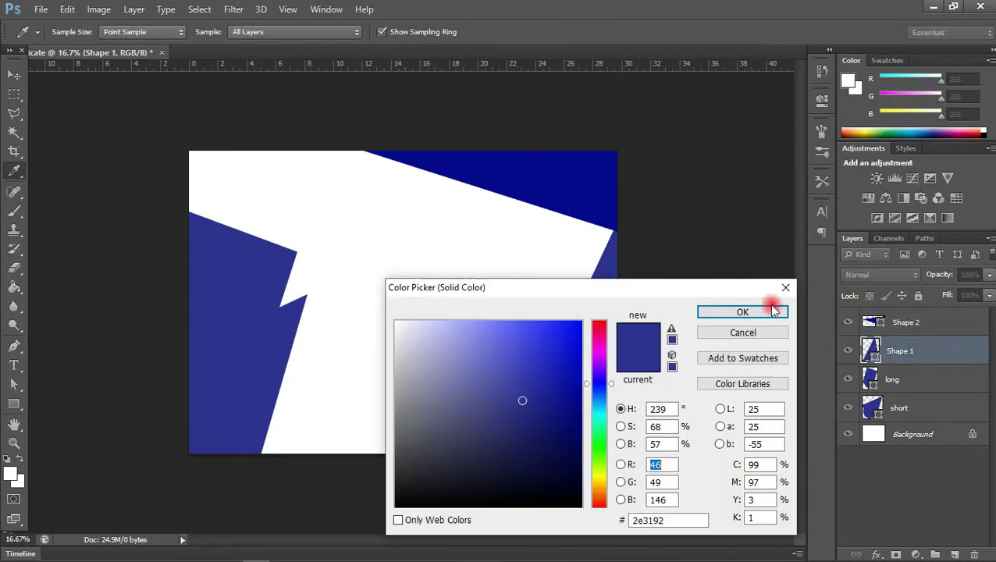
{"action": "left_click", "coordinate": [584, 172]}
{"action": "left_click", "coordinate": [754, 311]}
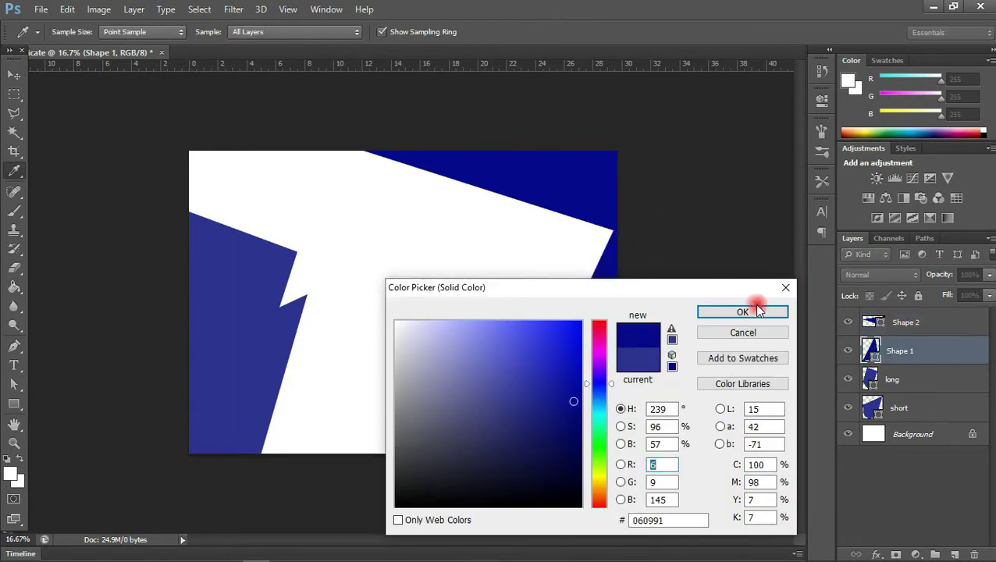
{"action": "left_click", "coordinate": [726, 312]}
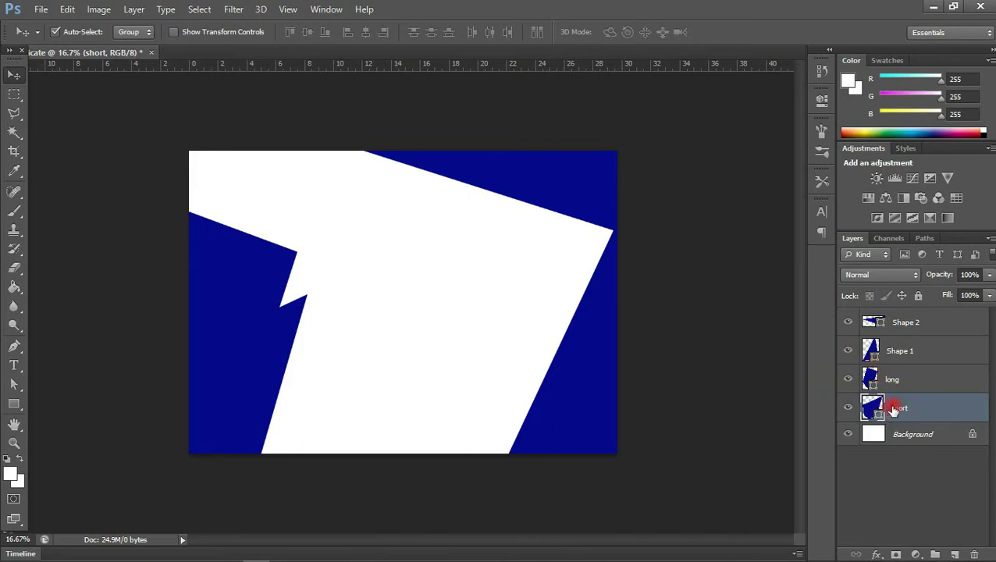
- Give the short layer a soft drop shadow with custom distance, spread and about 24 px size, without global light
{"action": "left_click", "coordinate": [848, 408]}
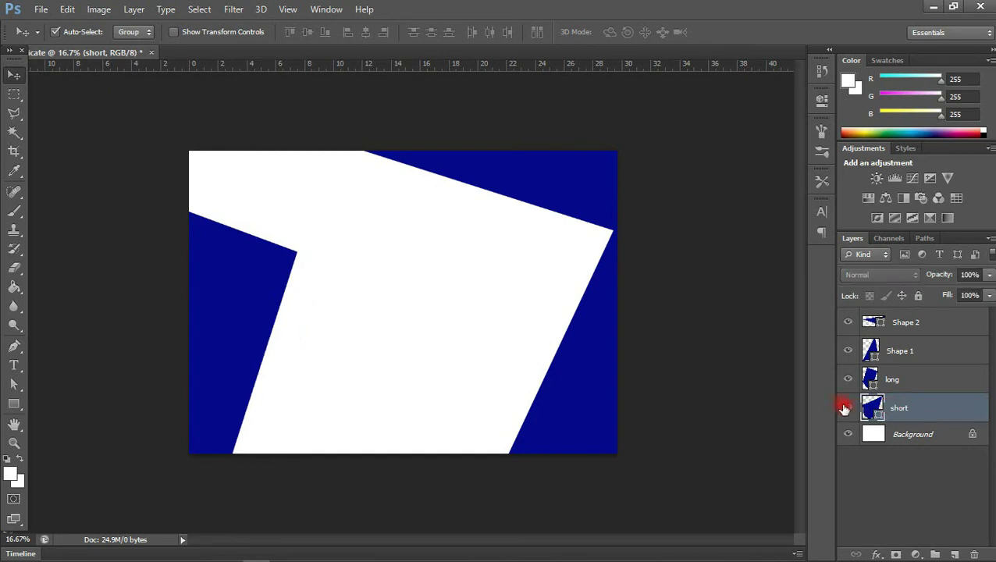
{"action": "left_click", "coordinate": [876, 555]}
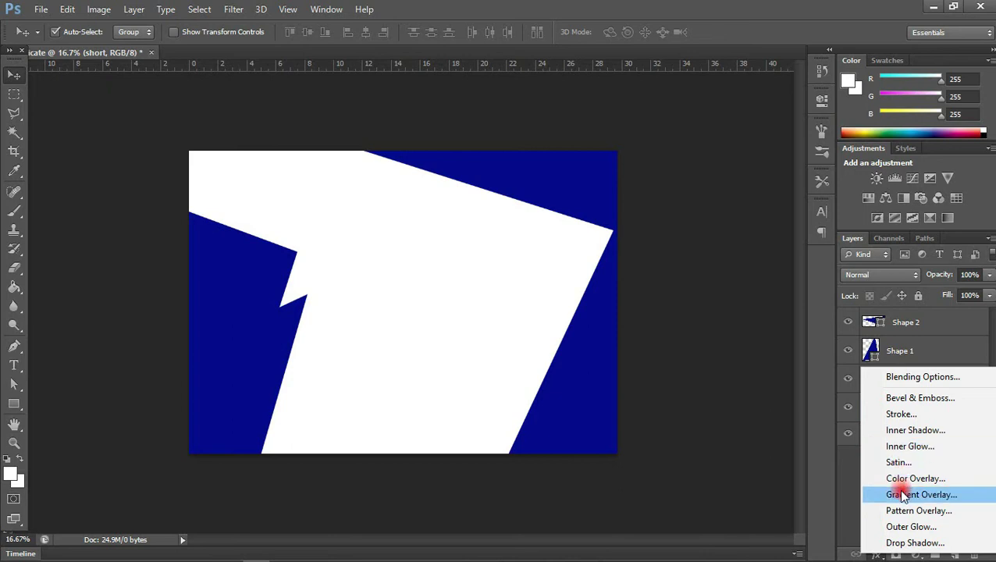
{"action": "left_click", "coordinate": [906, 542]}
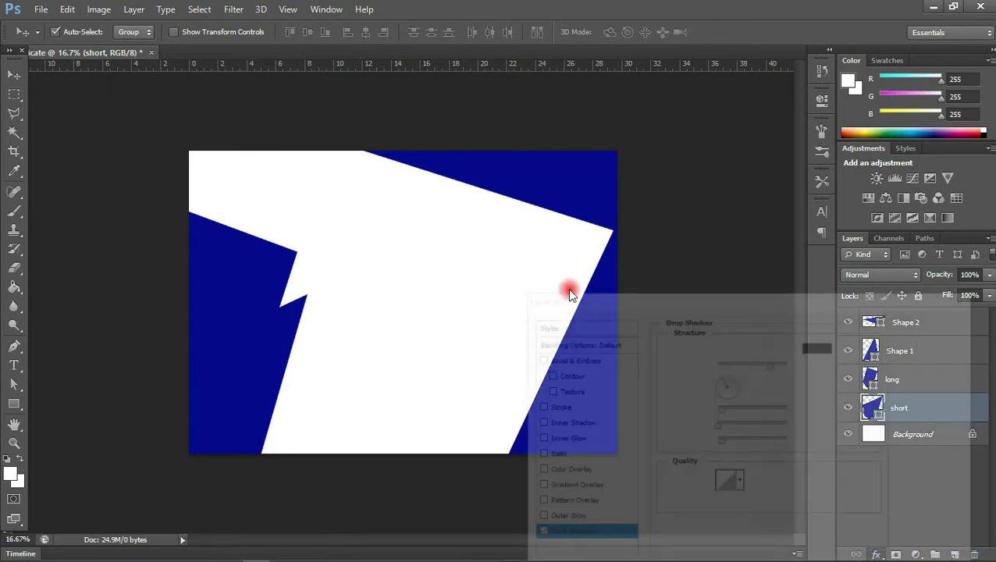
{"action": "left_click_drag", "start_coordinate": [693, 295], "coordinate": [706, 271]}
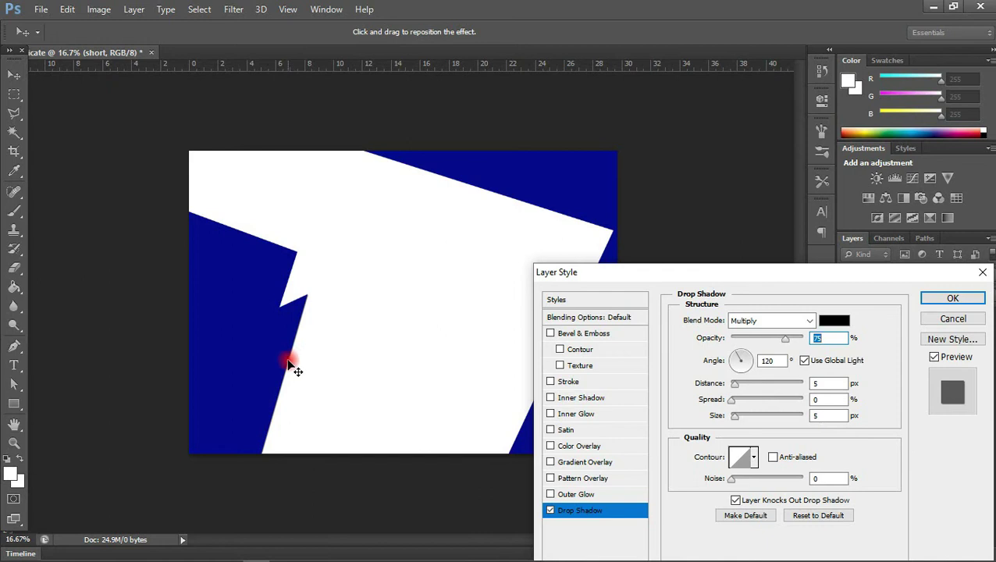
{"action": "left_click_drag", "start_coordinate": [291, 362], "coordinate": [292, 364]}
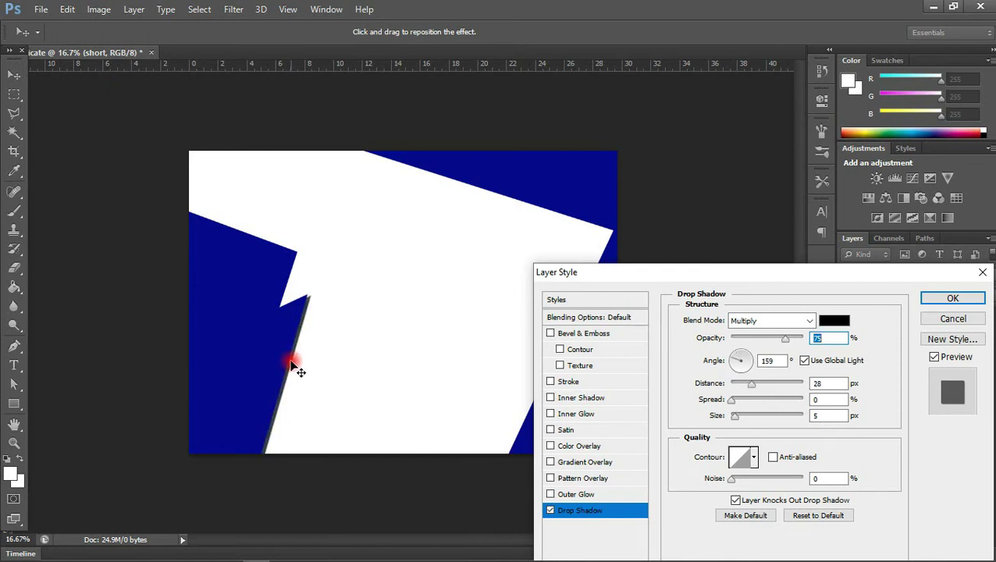
{"action": "left_click", "coordinate": [739, 417]}
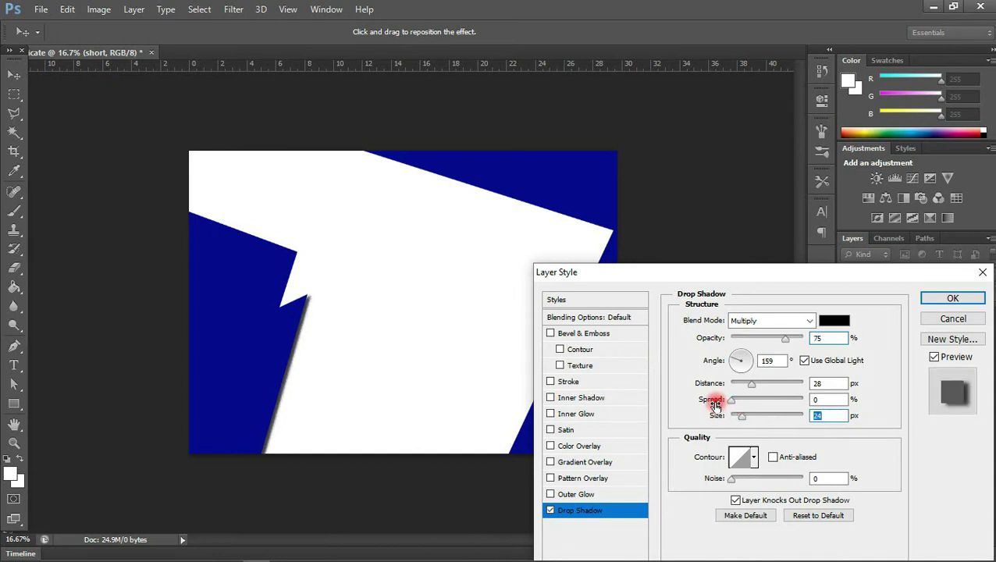
{"action": "left_click_drag", "start_coordinate": [715, 405], "coordinate": [734, 404]}
{"action": "left_click", "coordinate": [750, 386]}
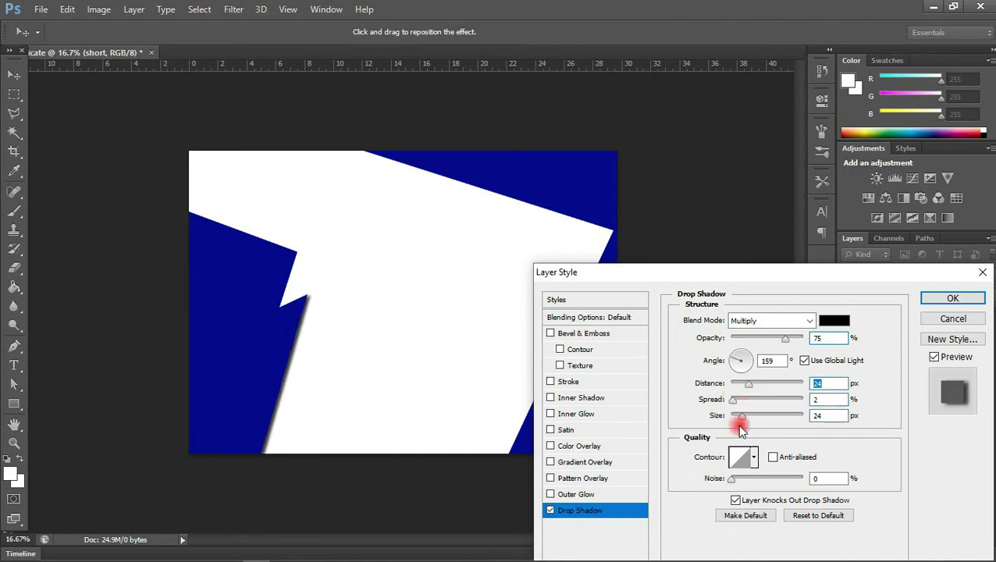
{"action": "left_click_drag", "start_coordinate": [741, 421], "coordinate": [745, 420]}
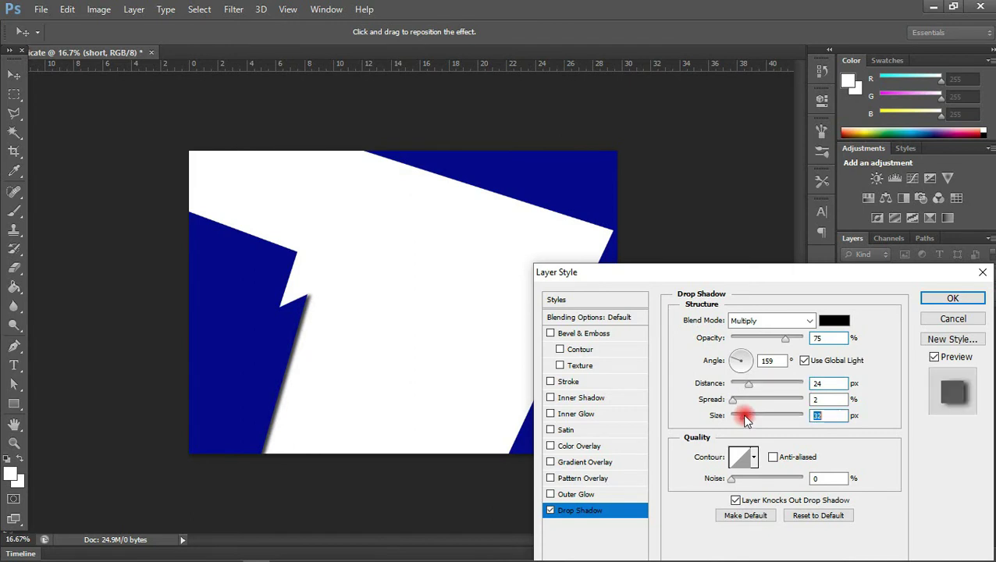
{"action": "left_click", "coordinate": [805, 360]}
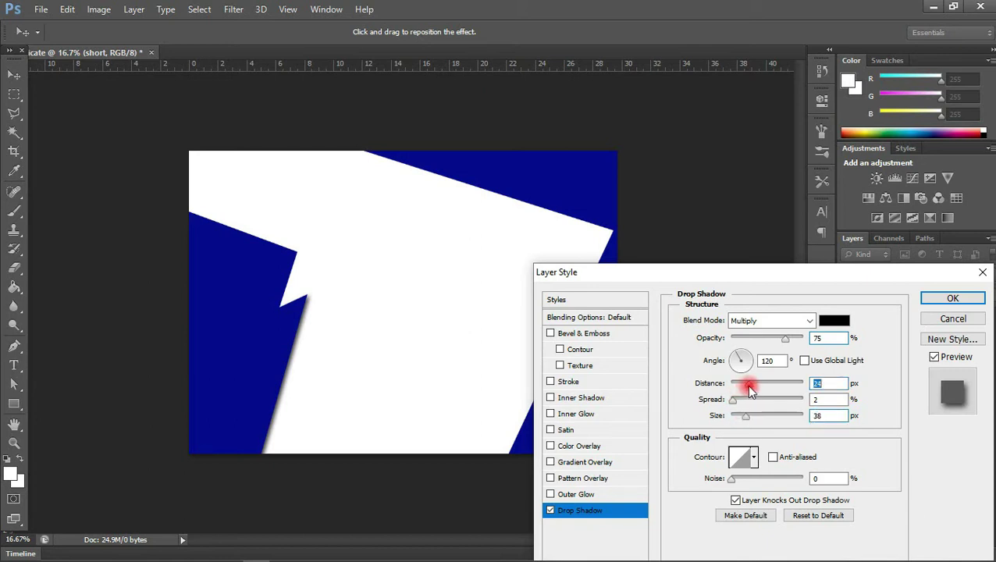
{"action": "left_click_drag", "start_coordinate": [750, 389], "coordinate": [740, 405]}
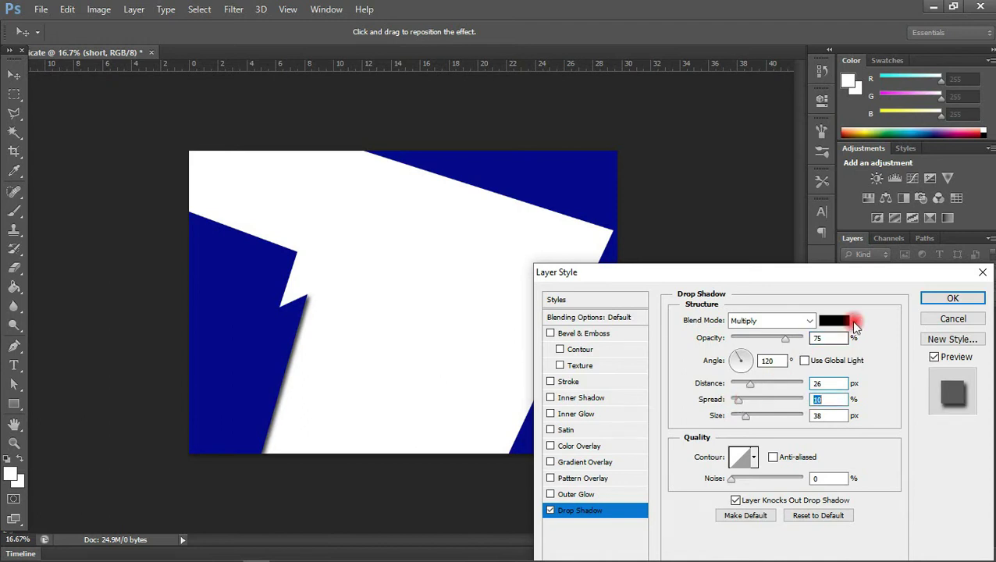
{"action": "left_click", "coordinate": [934, 304]}
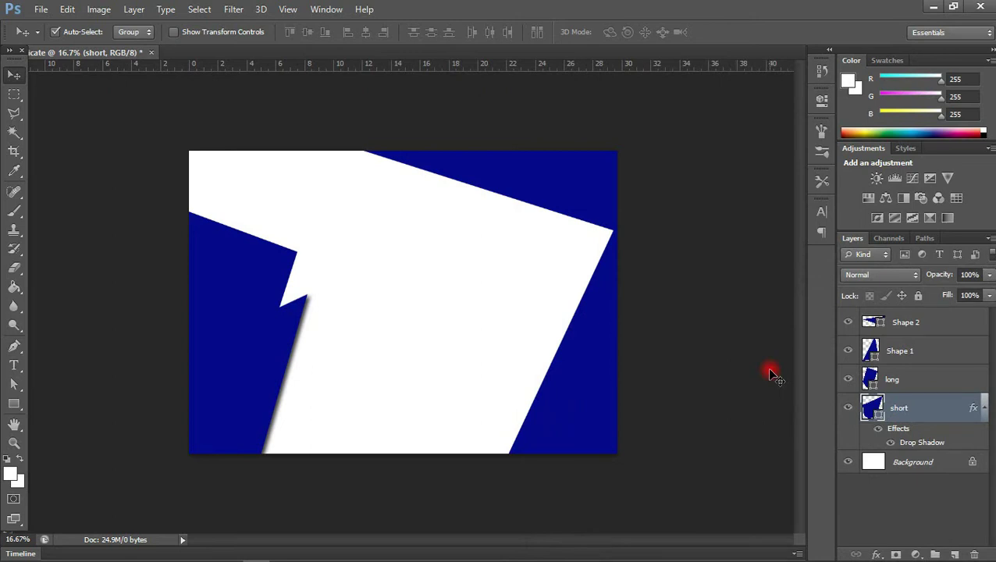
- Add adjusted drop shadows to the long and Shape 1 layers
{"action": "left_click", "coordinate": [892, 379]}
{"action": "left_click", "coordinate": [876, 554]}
{"action": "left_click", "coordinate": [902, 538]}
{"action": "mouse_move", "coordinate": [736, 400]}
{"action": "left_mouse_down"}
{"action": "mouse_move", "coordinate": [745, 383]}
{"action": "mouse_move", "coordinate": [746, 415]}
{"action": "left_mouse_up"}
{"action": "left_click", "coordinate": [929, 304]}
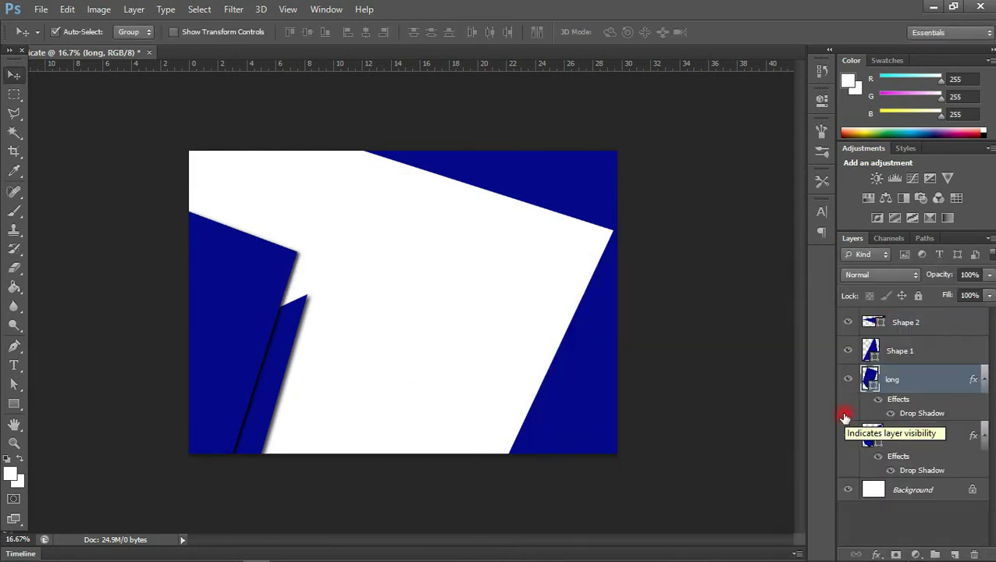
{"action": "left_click", "coordinate": [898, 349]}
{"action": "left_click", "coordinate": [876, 555]}
{"action": "left_click", "coordinate": [859, 540]}
{"action": "left_click_drag", "start_coordinate": [556, 363], "coordinate": [549, 356]}
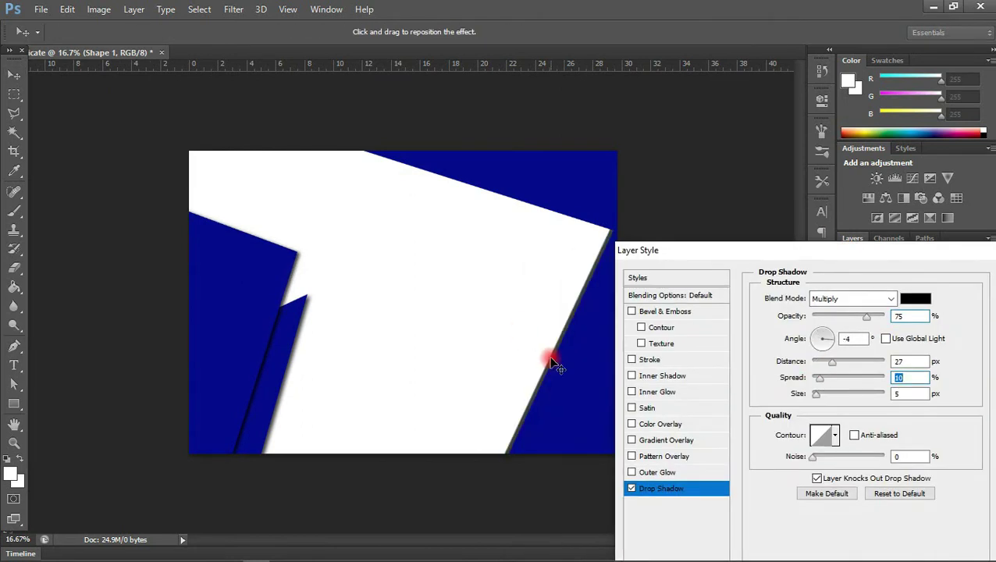
{"action": "left_click_drag", "start_coordinate": [816, 394], "coordinate": [820, 377]}
{"action": "key", "text": "Return"}
{"action": "left_click", "coordinate": [873, 324]}
- Add a 29 px drop shadow to Shape 2
{"action": "left_click", "coordinate": [876, 554]}
{"action": "left_click", "coordinate": [866, 540]}
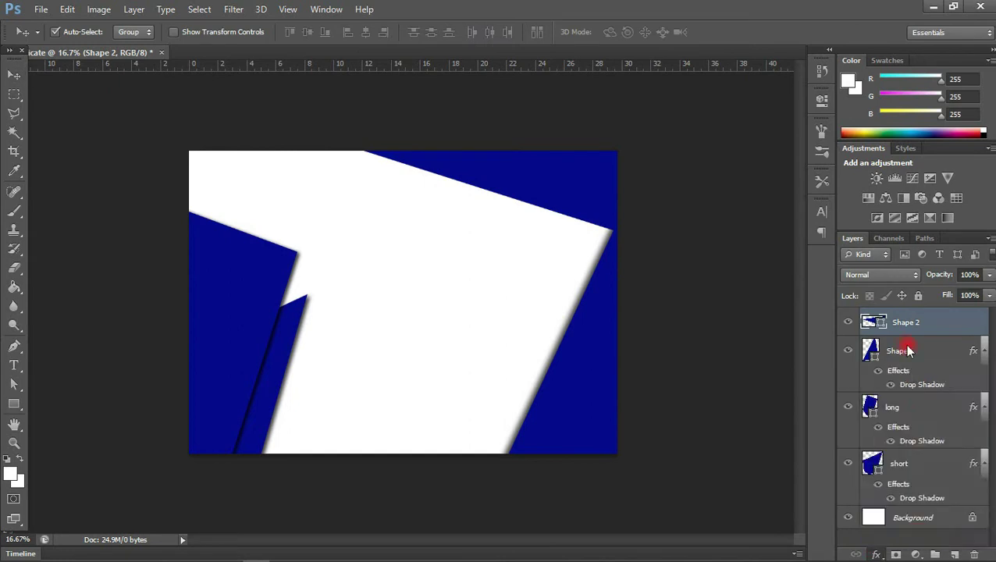
{"action": "left_click_drag", "start_coordinate": [530, 207], "coordinate": [532, 209]}
{"action": "left_click_drag", "start_coordinate": [756, 401], "coordinate": [767, 402]}
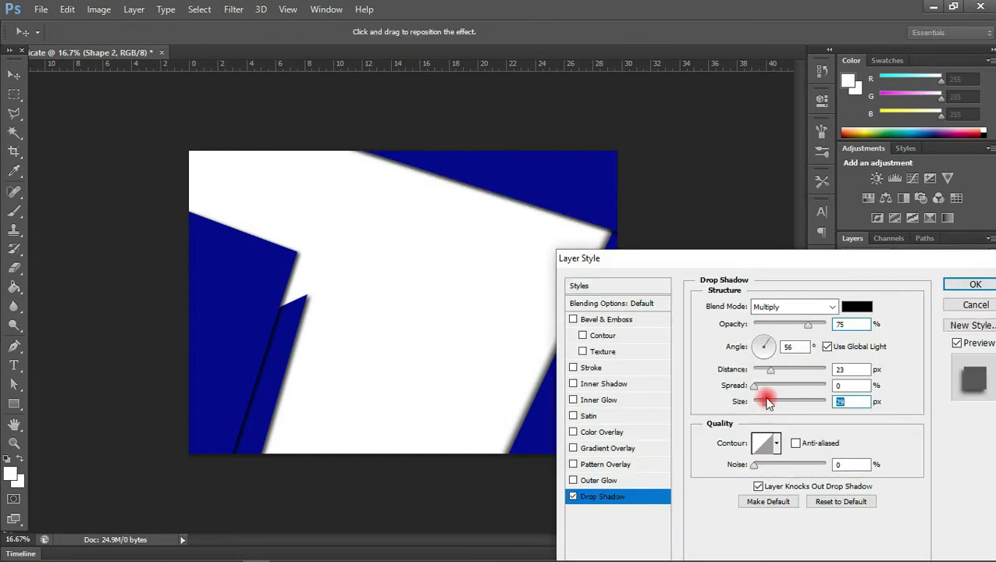
{"action": "left_click", "coordinate": [976, 284]}
- Rotate the short blue strip slightly with Free Transform
{"action": "left_click_drag", "start_coordinate": [259, 398], "coordinate": [240, 423]}
{"action": "key", "text": "ctrl+t"}
{"action": "left_click_drag", "start_coordinate": [319, 408], "coordinate": [256, 393]}
{"action": "key", "text": "Return"}
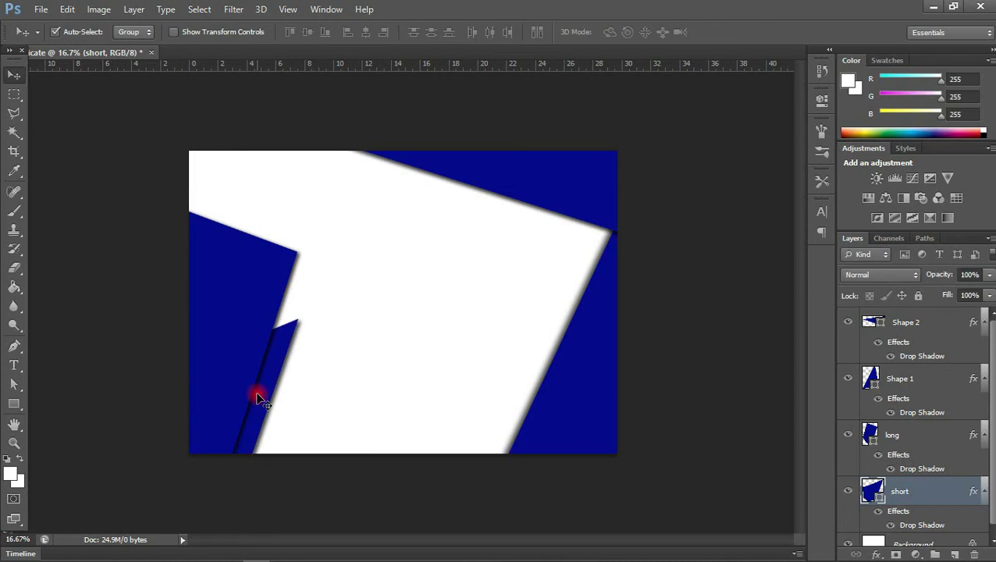
{"action": "left_click", "coordinate": [502, 316]}
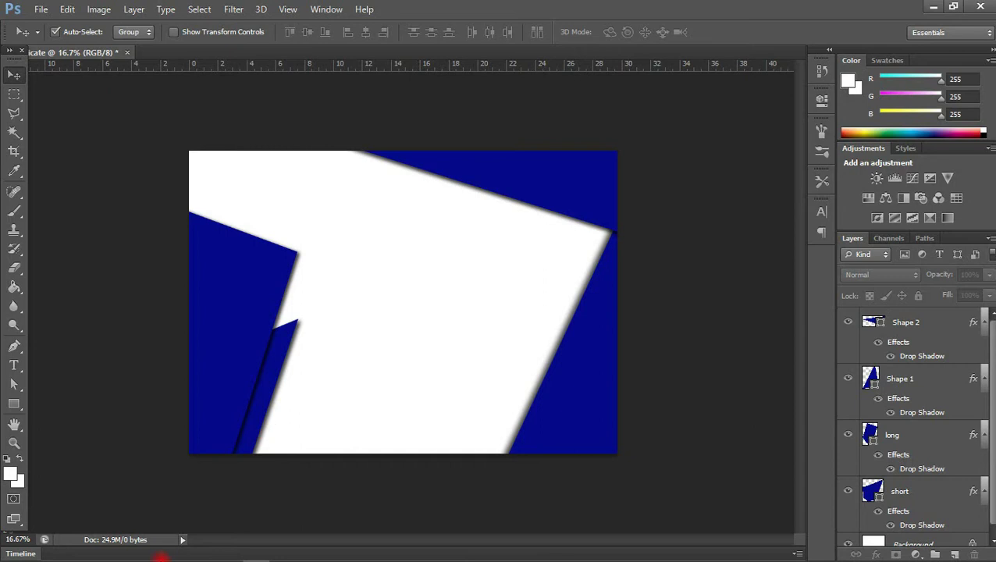
{"action": "mouse_move", "coordinate": [148, 551]}
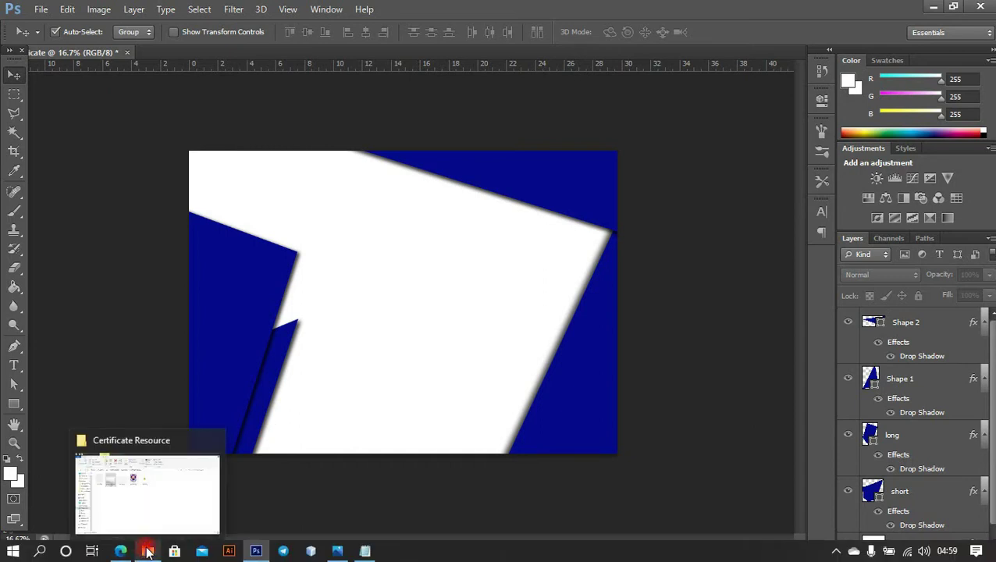
- Drag the grey background and Lines images from Certificate Resource into the Photoshop canvas
{"action": "left_click", "coordinate": [148, 508]}
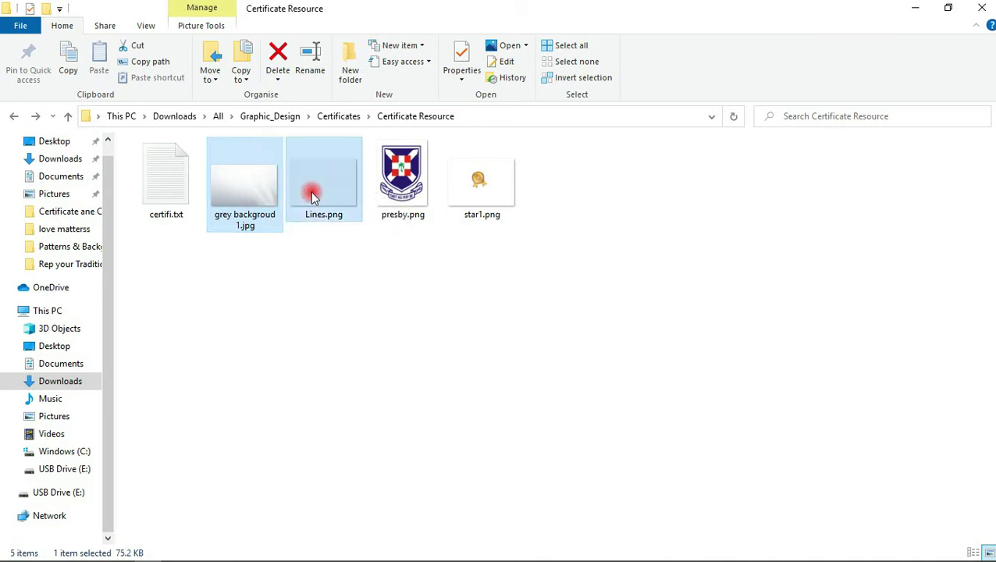
{"action": "left_click", "coordinate": [249, 194], "text": "ctrl"}
{"action": "left_click_drag", "start_coordinate": [249, 194], "coordinate": [284, 553]}
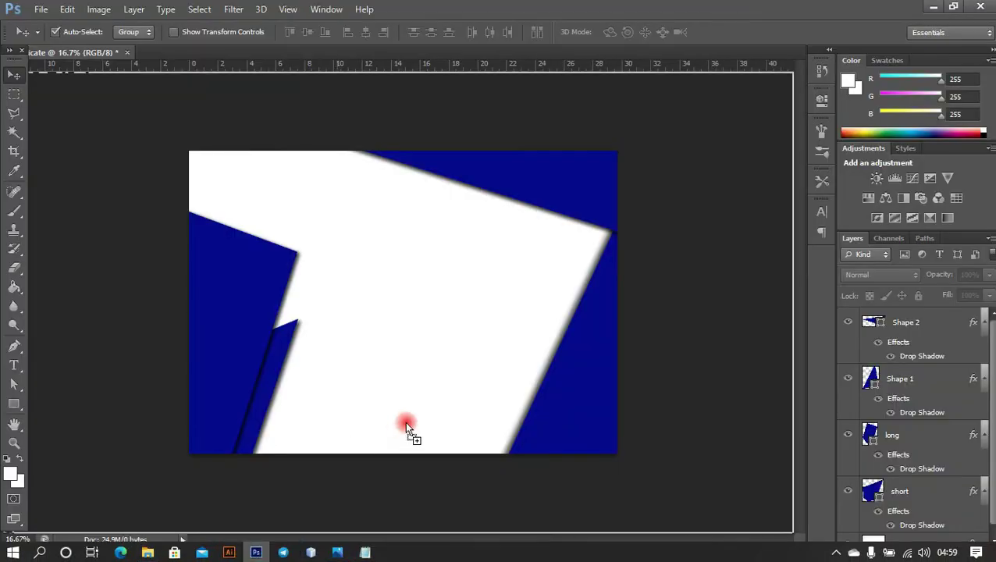
{"action": "left_click_drag", "start_coordinate": [283, 553], "coordinate": [435, 384]}
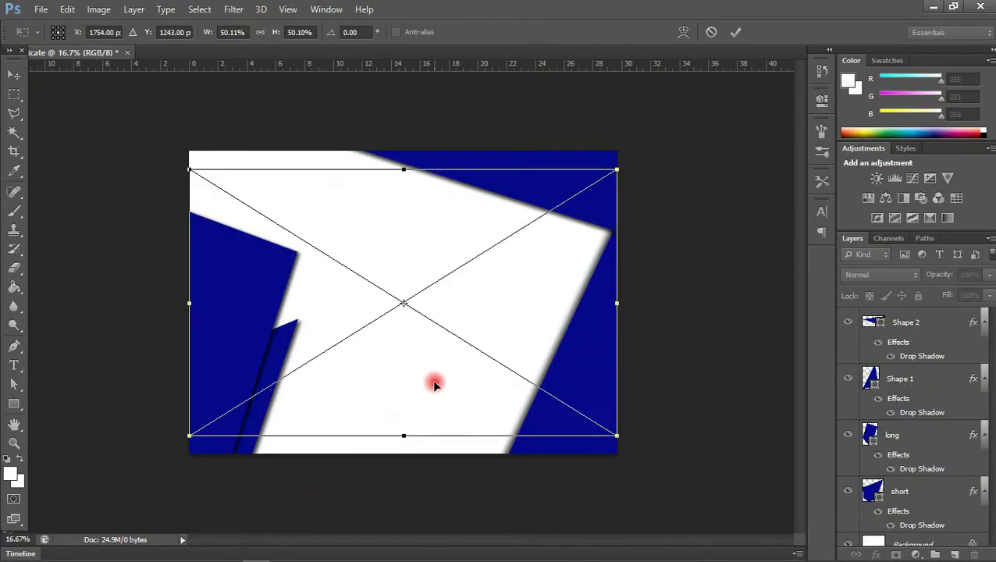
- Commit the grey background and Lines image placements
{"action": "key", "text": "Return"}
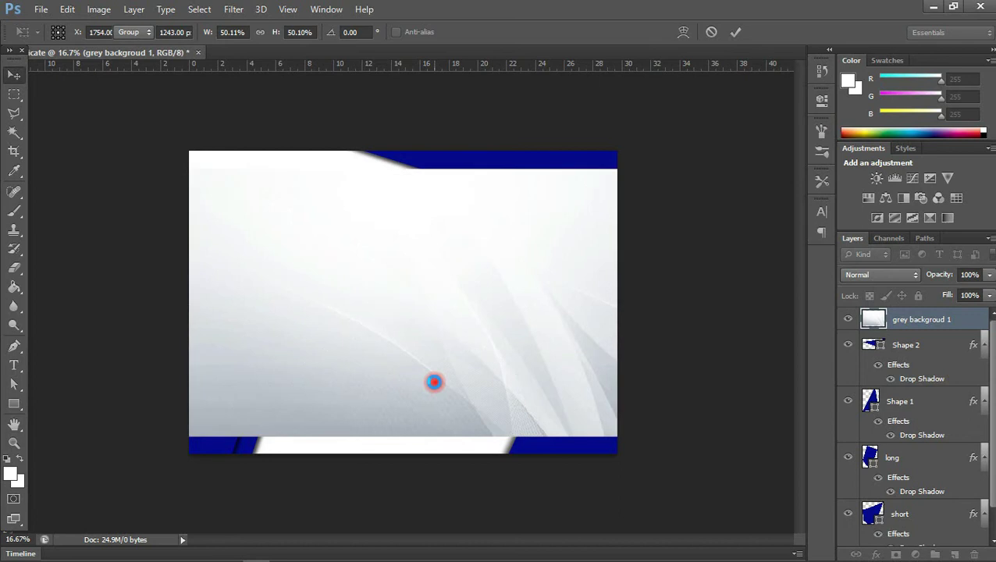
{"action": "key", "text": "Return"}
{"action": "left_click", "coordinate": [848, 320]}
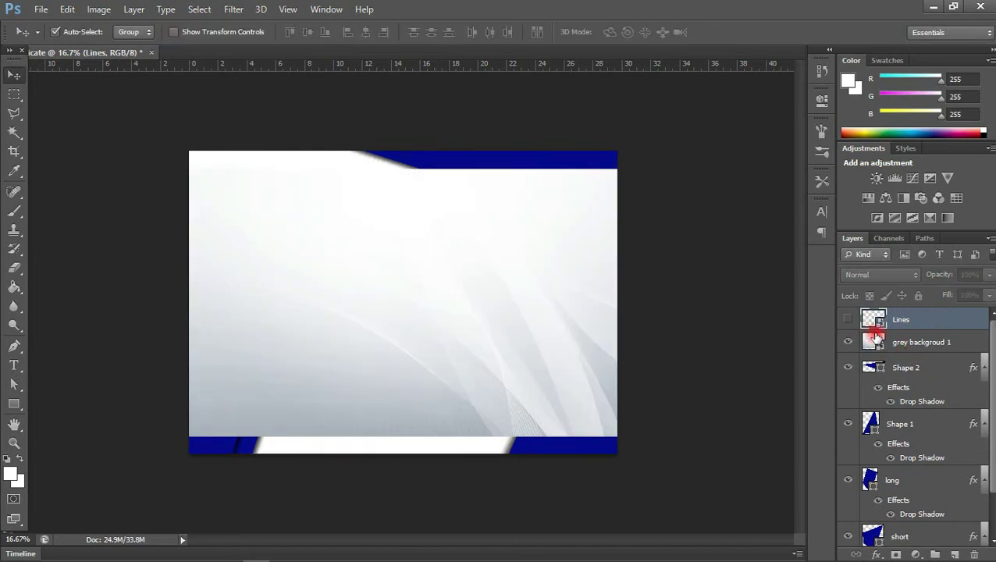
{"action": "left_click", "coordinate": [917, 329], "text": "ctrl"}
{"action": "left_click", "coordinate": [901, 320]}
{"action": "left_click", "coordinate": [849, 321]}
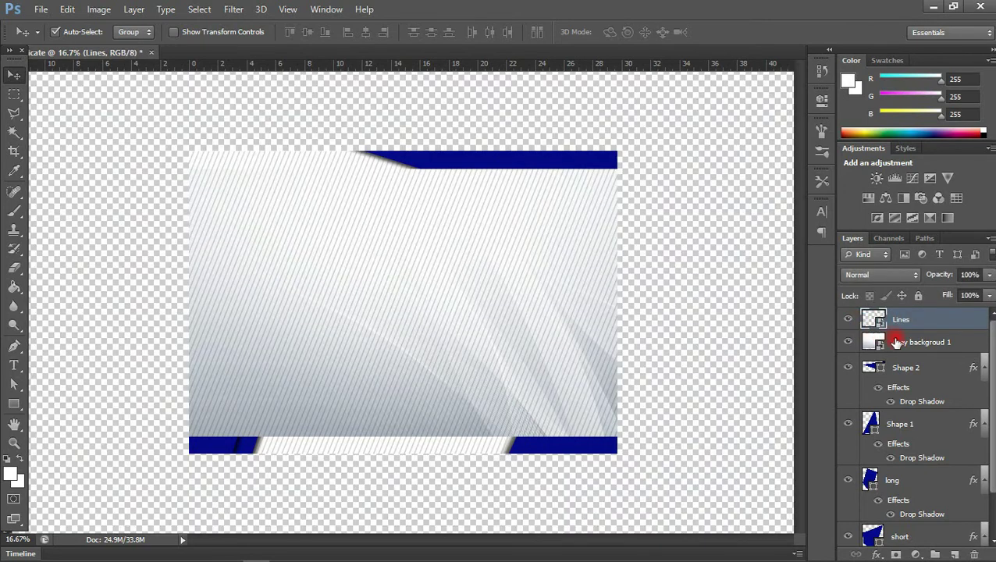
- Move both new layers just above Background and hide the Lines layer
{"action": "left_click", "coordinate": [892, 343], "text": "shift"}
{"action": "left_click_drag", "start_coordinate": [951, 350], "coordinate": [918, 545]}
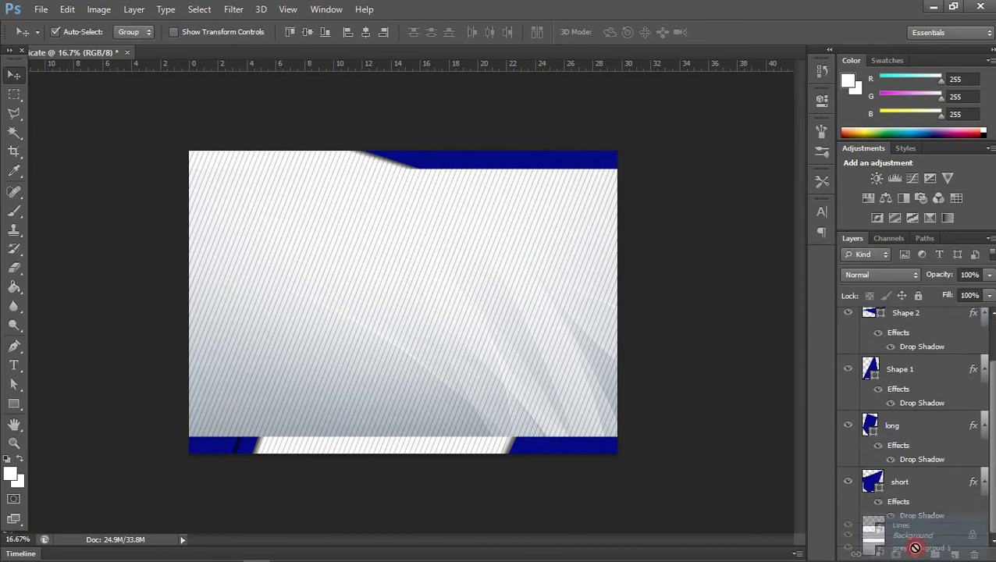
{"action": "left_click_drag", "start_coordinate": [917, 548], "coordinate": [913, 520]}
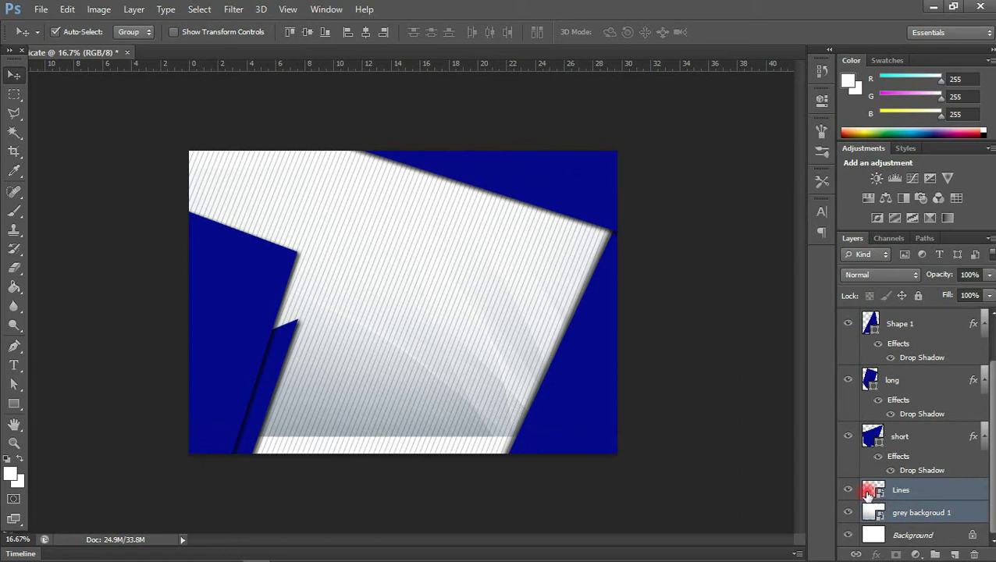
{"action": "left_click", "coordinate": [849, 491]}
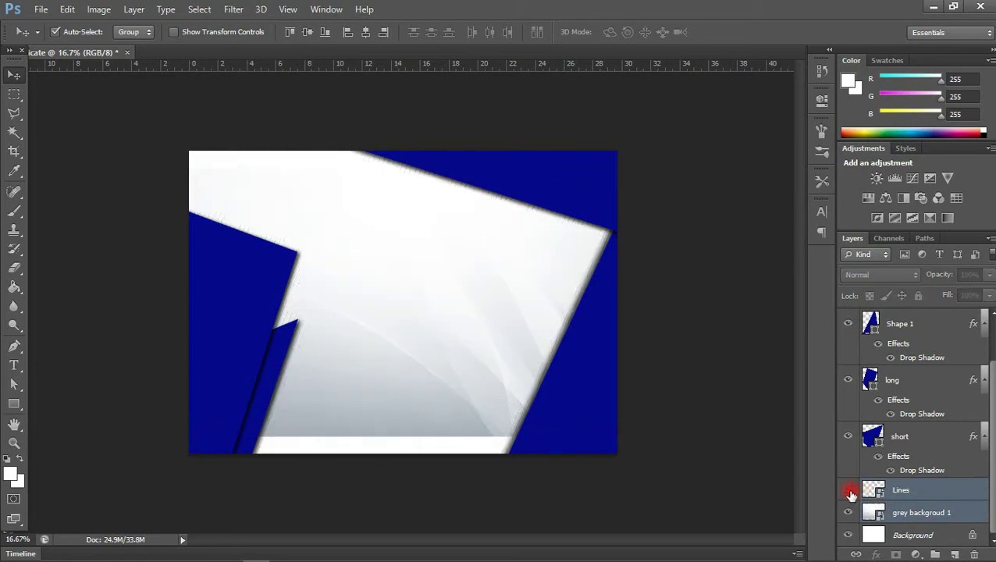
{"action": "left_click", "coordinate": [917, 514]}
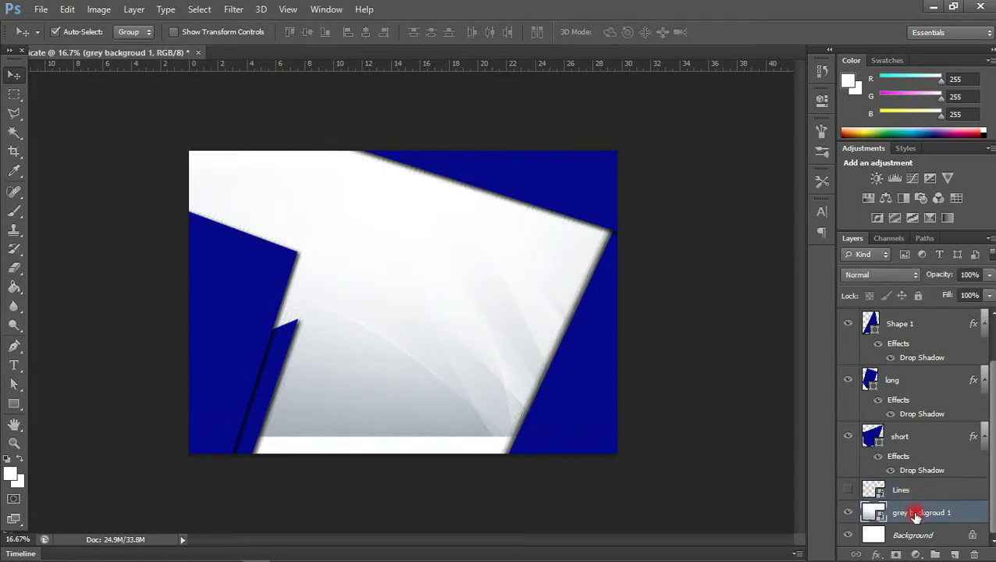
- Scale the grey background to about 59.6% to fill the page and show the Lines layer again
{"action": "key", "text": "ctrl+t"}
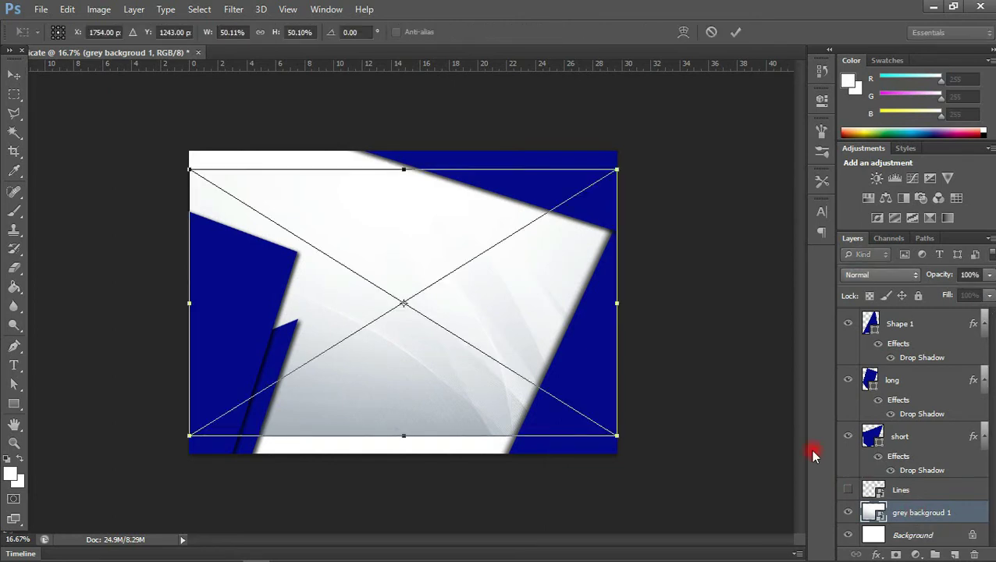
{"action": "left_click_drag", "start_coordinate": [616, 437], "coordinate": [658, 453]}
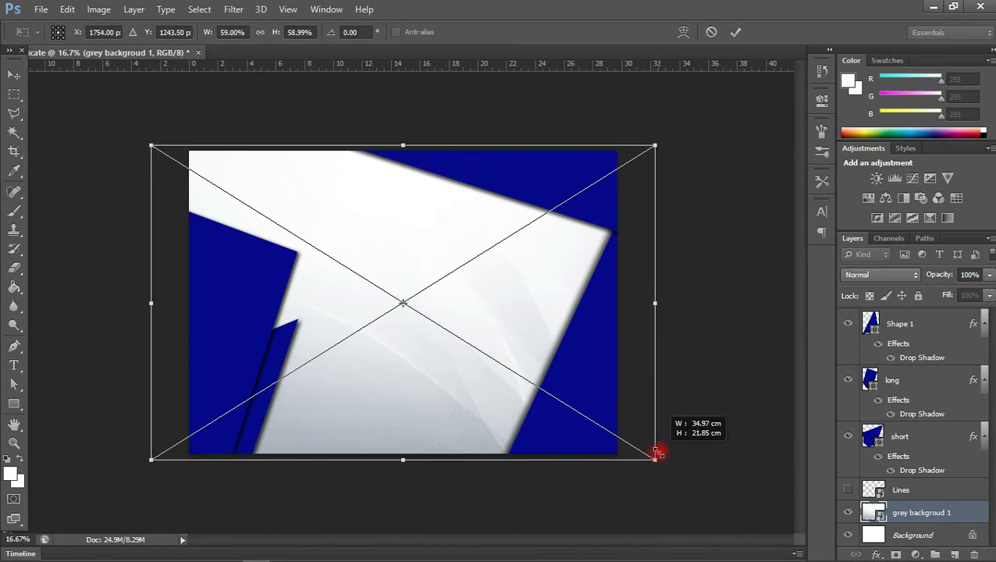
{"action": "mouse_move", "coordinate": [658, 453]}
{"action": "left_mouse_down"}
{"action": "mouse_move", "coordinate": [643, 451]}
{"action": "mouse_move", "coordinate": [661, 454]}
{"action": "left_mouse_up"}
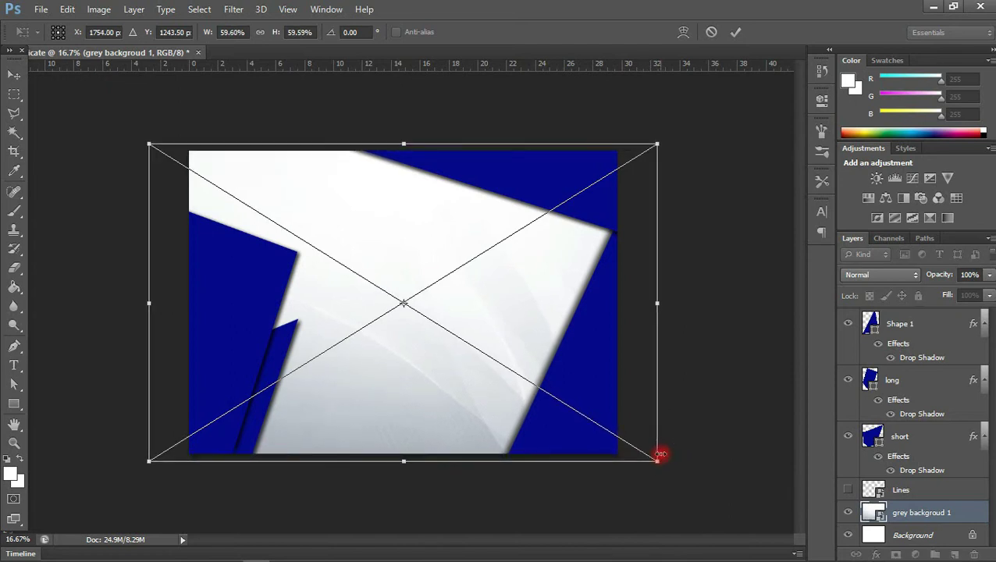
{"action": "key", "text": "Return"}
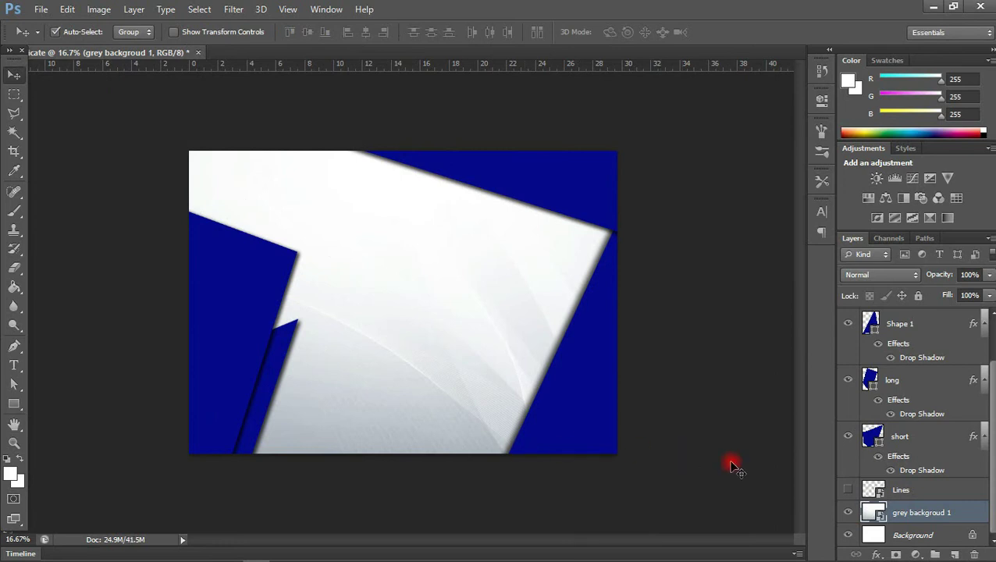
{"action": "left_click", "coordinate": [849, 491]}
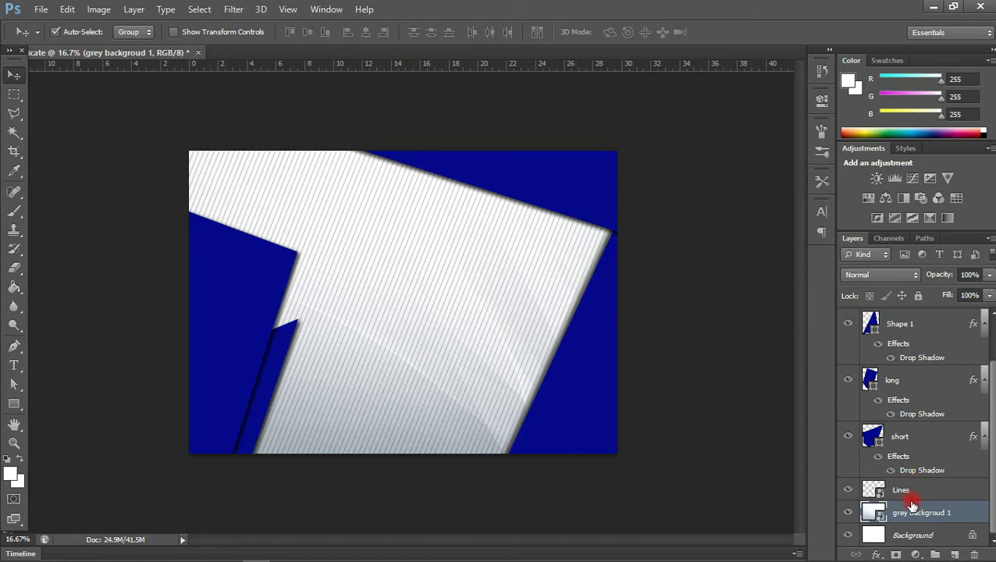
- Undo the grey background's move and drag the Lines layer to the top of the layer stack
{"action": "left_click_drag", "start_coordinate": [910, 517], "coordinate": [898, 323]}
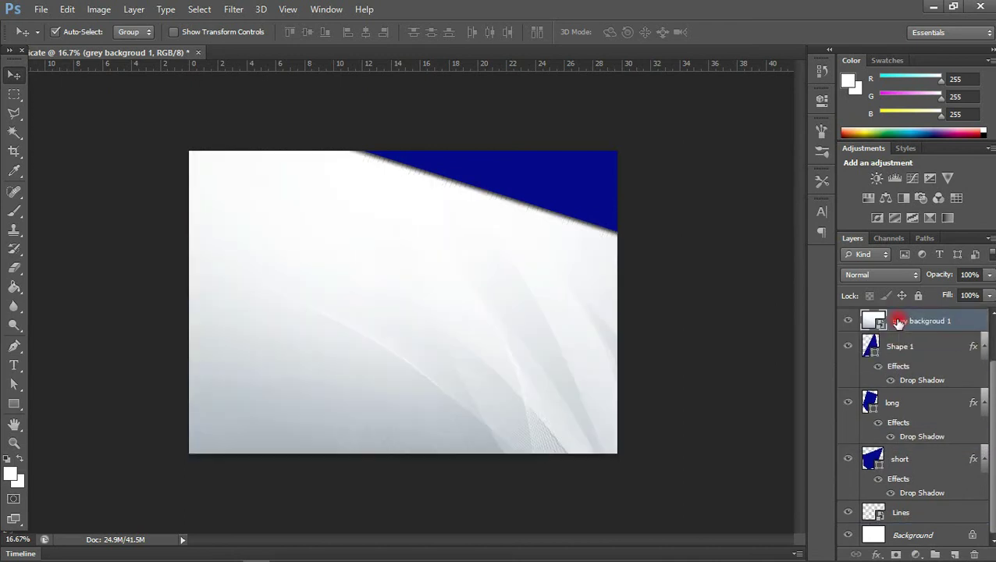
{"action": "key", "text": "ctrl+z"}
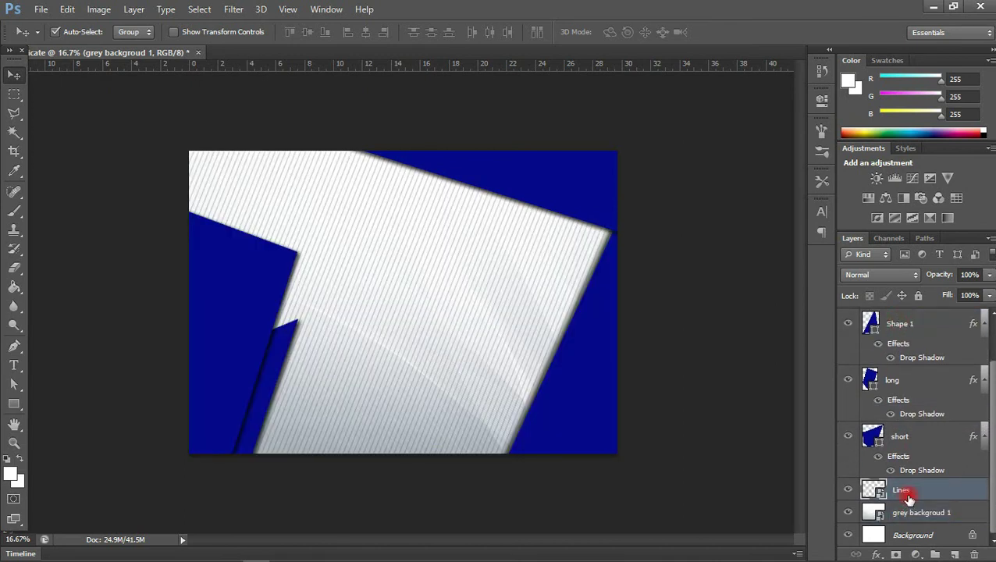
{"action": "mouse_move", "coordinate": [905, 492]}
{"action": "left_mouse_down"}
{"action": "mouse_move", "coordinate": [919, 421]}
{"action": "mouse_move", "coordinate": [876, 364]}
{"action": "left_mouse_up"}
{"action": "left_click_drag", "start_coordinate": [948, 377], "coordinate": [957, 316]}
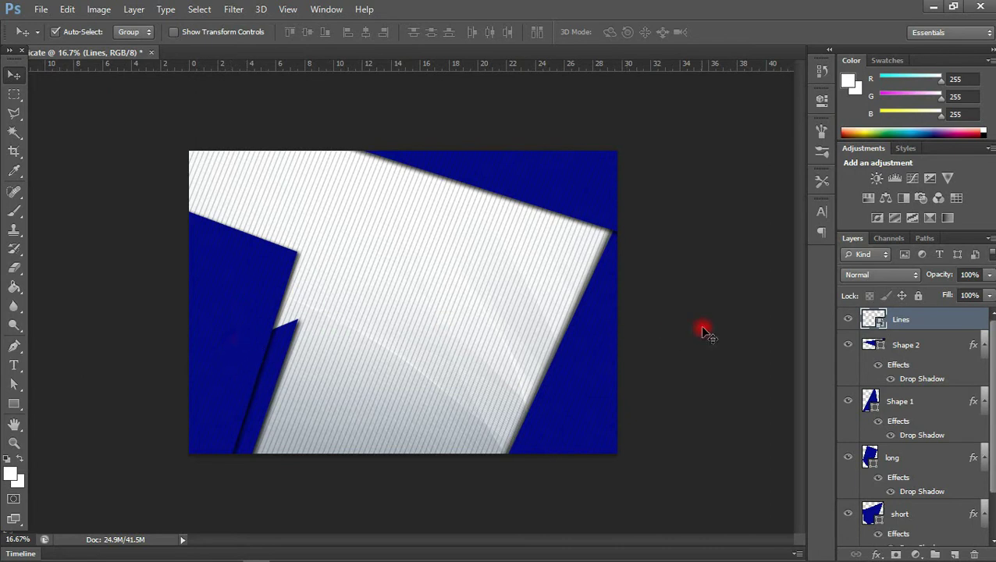
- Rasterize the Lines layer and trace a polygonal lasso selection around the white shape
{"action": "right_click", "coordinate": [915, 321]}
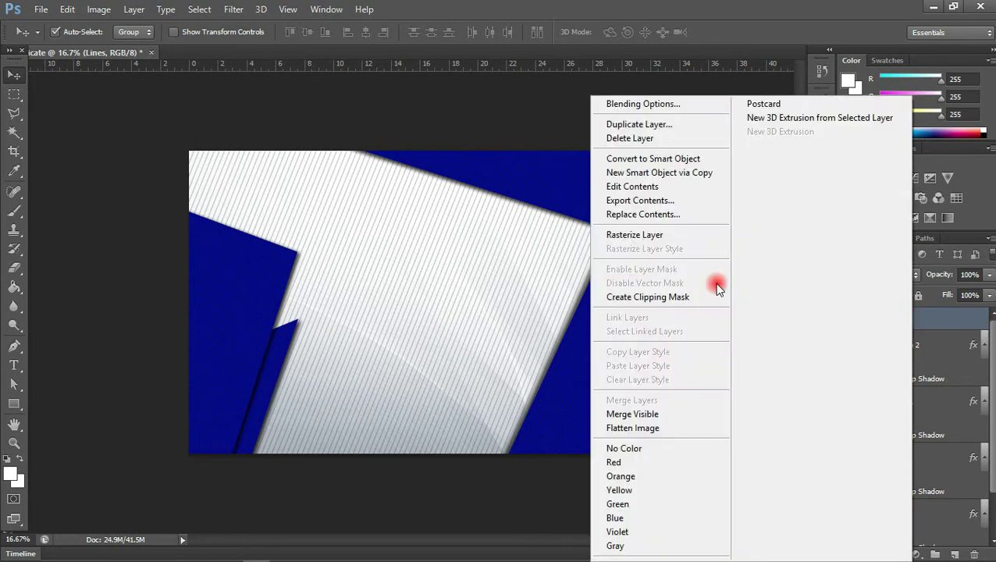
{"action": "left_click", "coordinate": [667, 234]}
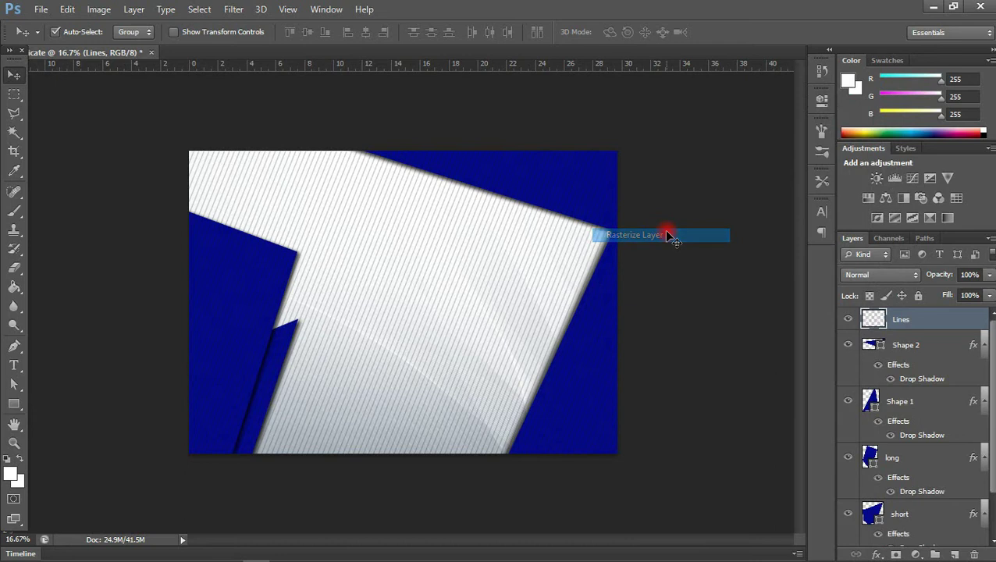
{"action": "key", "text": "l"}
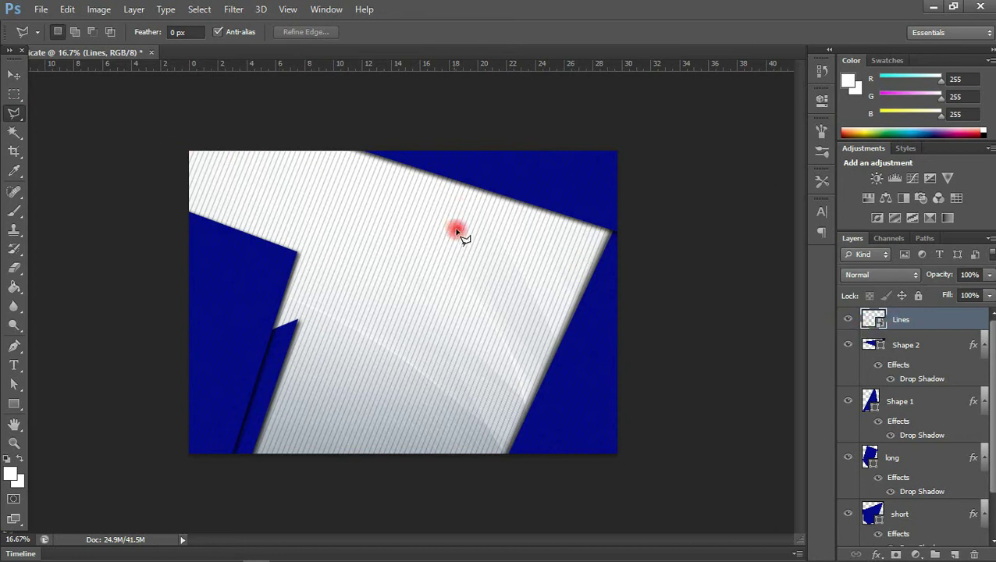
{"action": "left_click", "coordinate": [188, 213]}
{"action": "left_click_drag", "start_coordinate": [186, 213], "coordinate": [301, 257]}
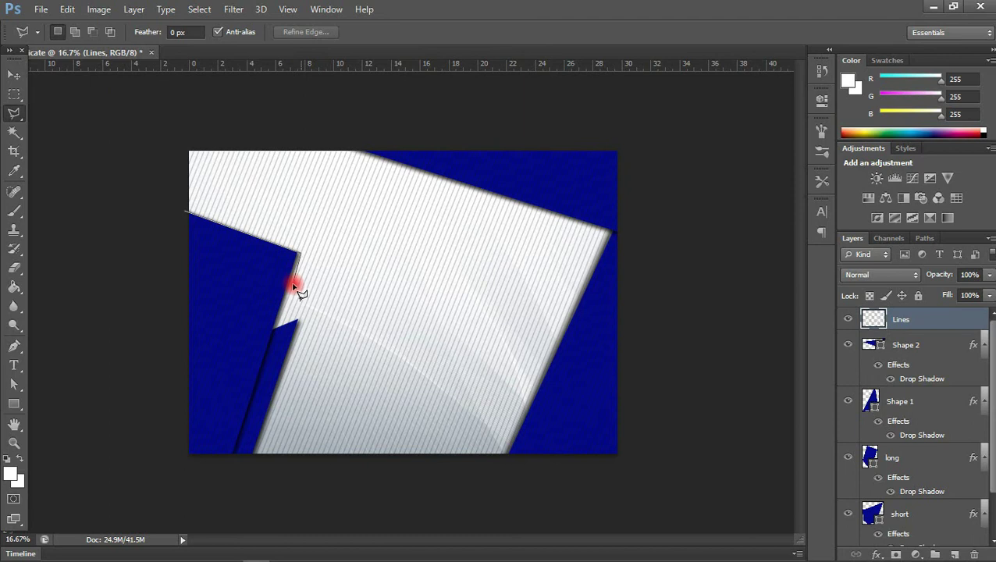
{"action": "left_click_drag", "start_coordinate": [304, 256], "coordinate": [273, 337]}
{"action": "mouse_move", "coordinate": [273, 328]}
{"action": "left_mouse_down"}
{"action": "mouse_move", "coordinate": [244, 478]}
{"action": "mouse_move", "coordinate": [514, 483]}
{"action": "mouse_move", "coordinate": [536, 398]}
{"action": "mouse_move", "coordinate": [616, 231]}
{"action": "mouse_move", "coordinate": [227, 153]}
{"action": "mouse_move", "coordinate": [185, 211]}
{"action": "left_mouse_up"}
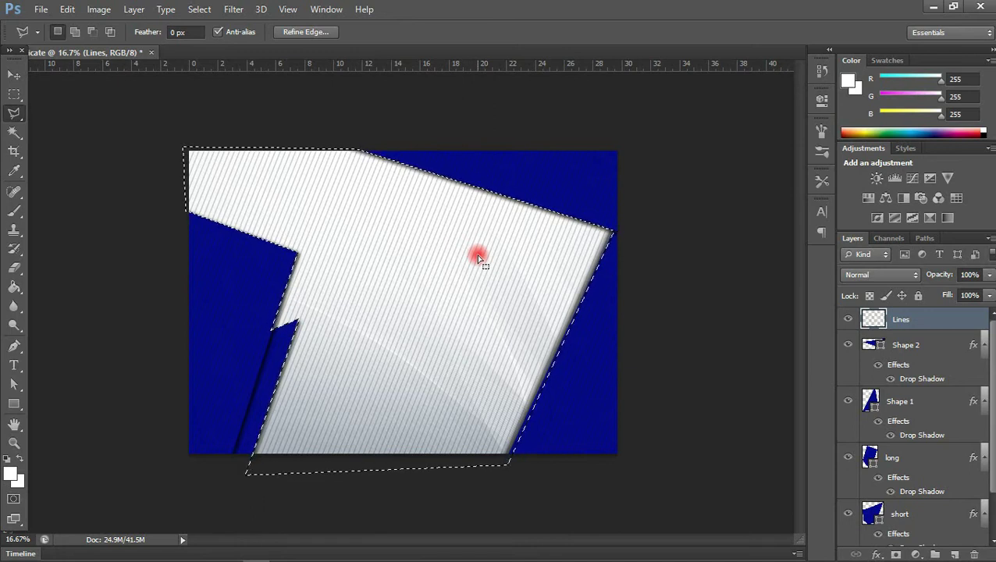
- Delete the stripes inside the selection, then deselect
{"action": "key", "text": "Delete"}
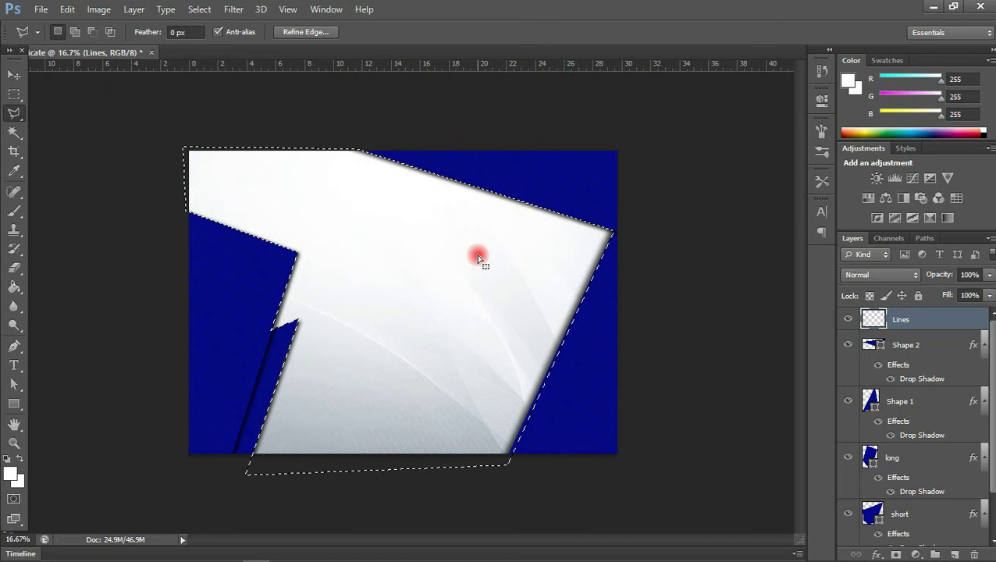
{"action": "left_click", "coordinate": [14, 74]}
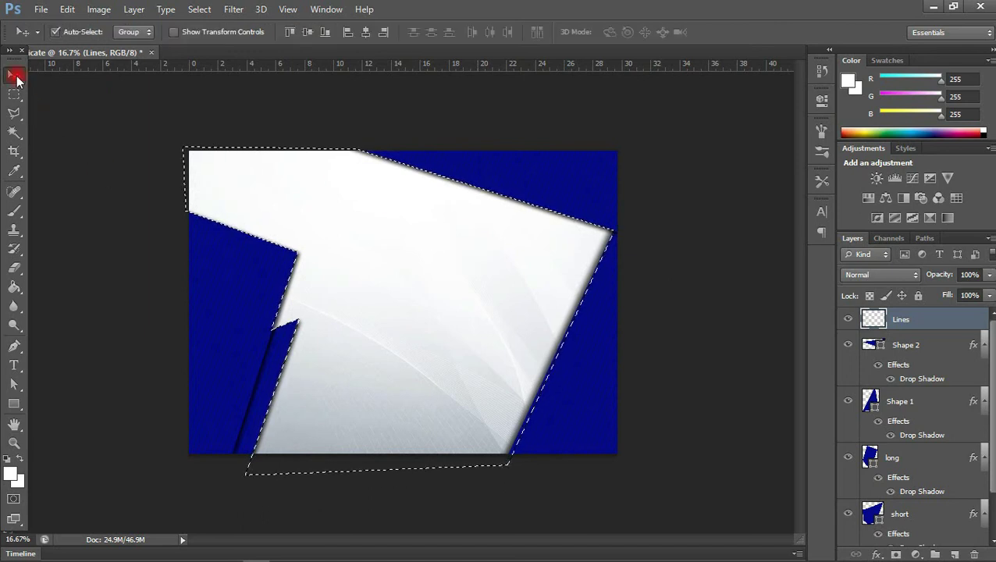
{"action": "key", "text": "ctrl+d"}
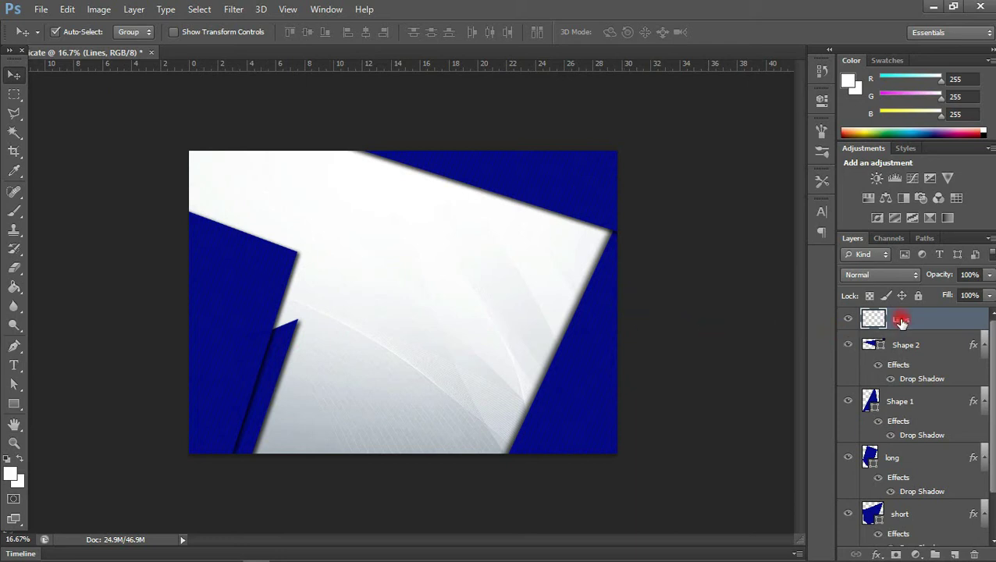
- Add a white (ffffff) Color Overlay effect to the Lines layer
{"action": "left_click", "coordinate": [878, 553]}
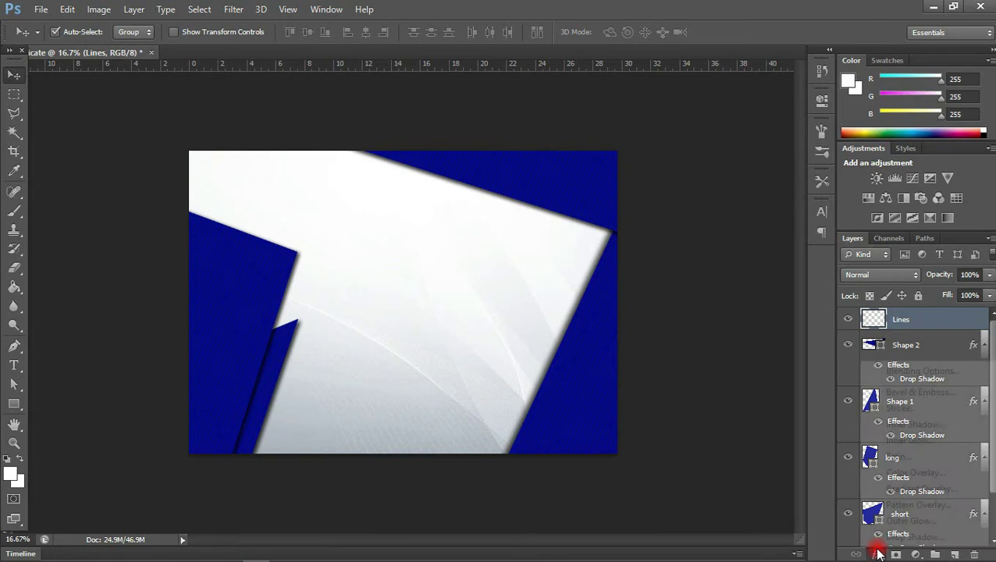
{"action": "left_click", "coordinate": [906, 472]}
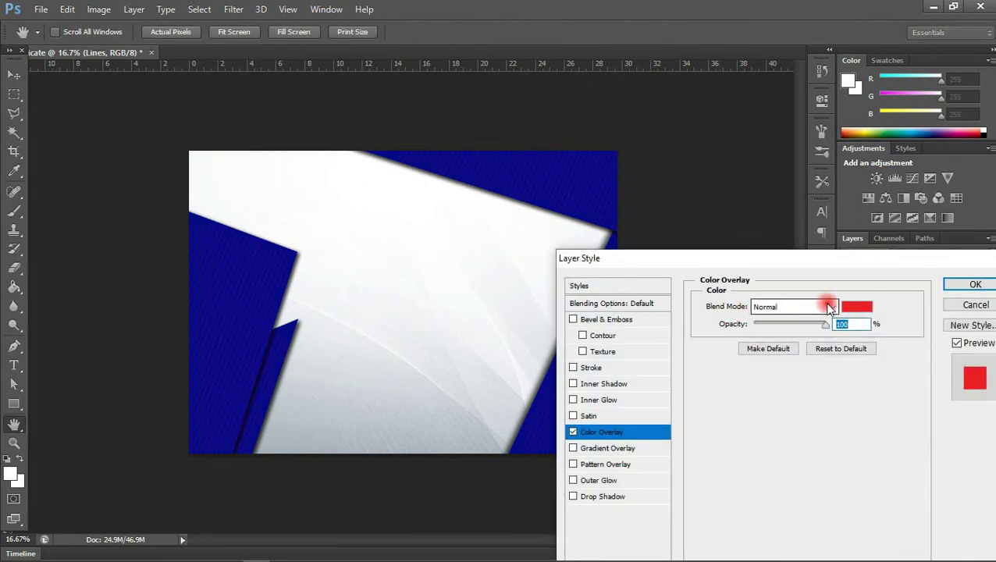
{"action": "left_click", "coordinate": [856, 307]}
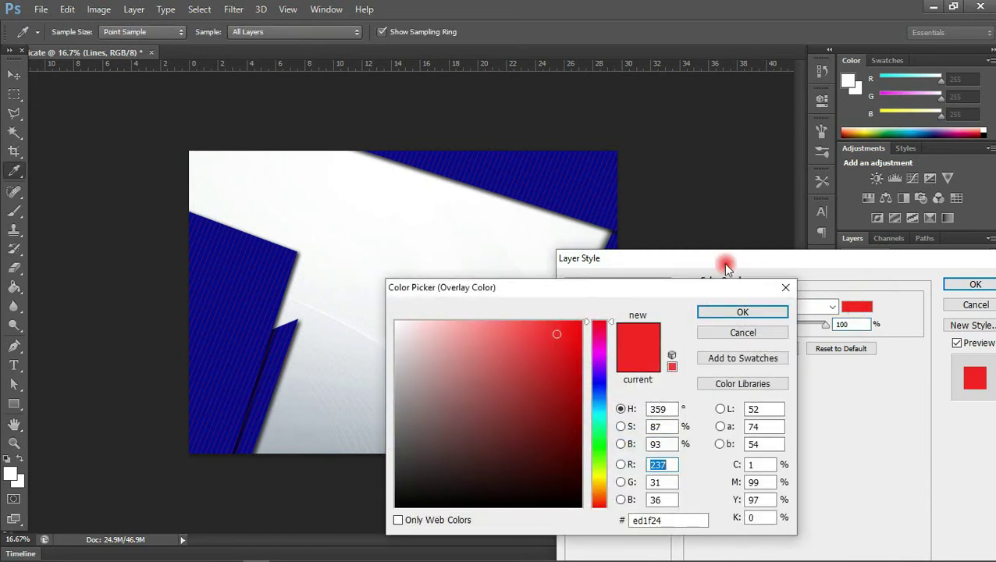
{"action": "left_click_drag", "start_coordinate": [411, 329], "coordinate": [375, 305]}
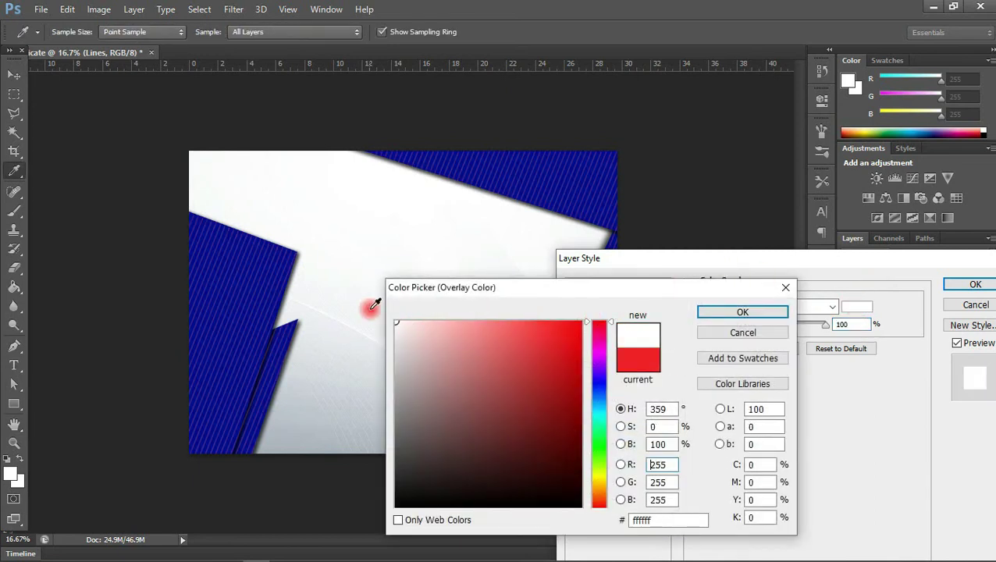
{"action": "left_click", "coordinate": [728, 313]}
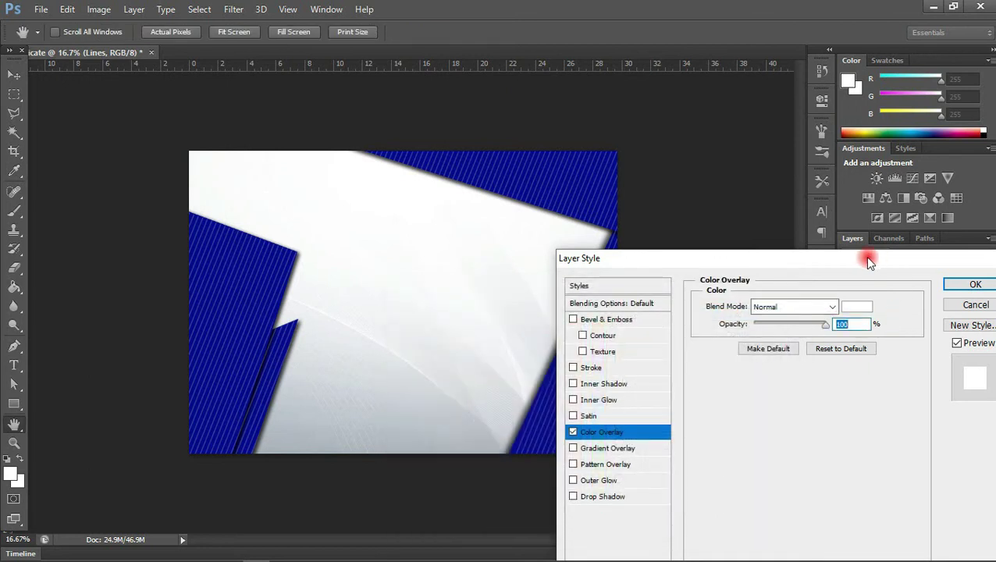
{"action": "left_click_drag", "start_coordinate": [869, 260], "coordinate": [855, 280]}
{"action": "left_click", "coordinate": [941, 306]}
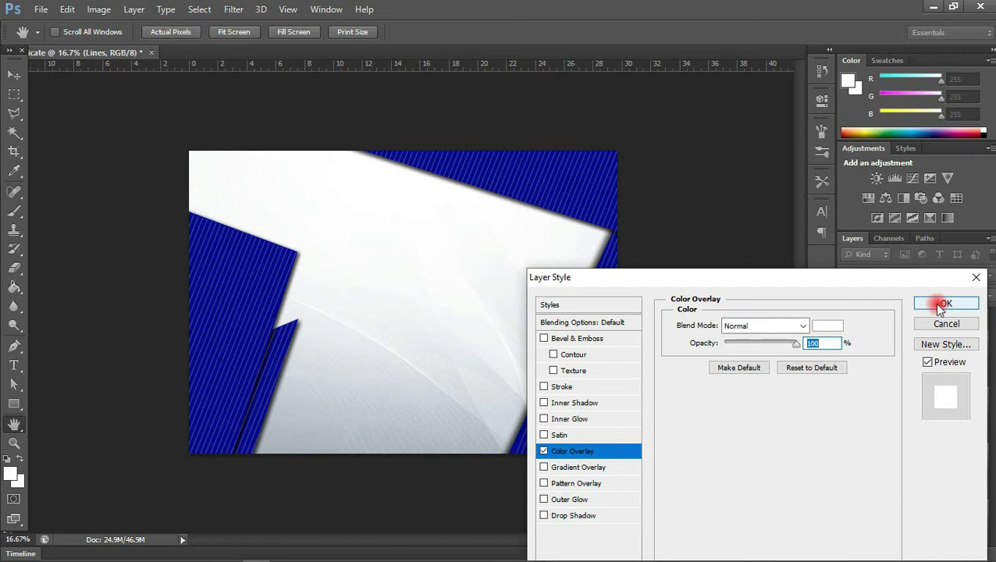
{"action": "left_click", "coordinate": [934, 303]}
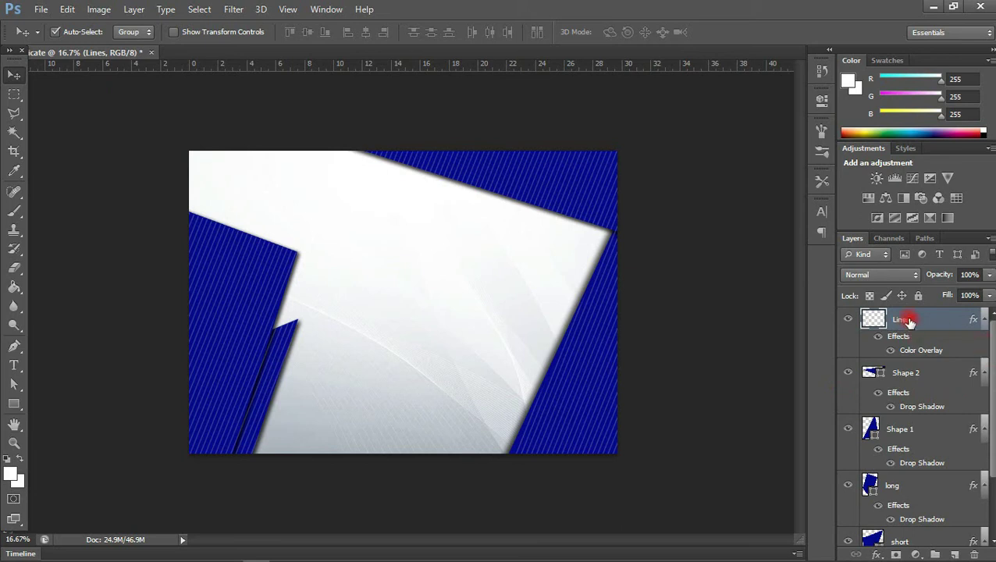
- Select the Lines through short layers, group them with Ctrl+G, and name the group 'shapes'
{"action": "left_click_drag", "start_coordinate": [990, 377], "coordinate": [992, 459]}
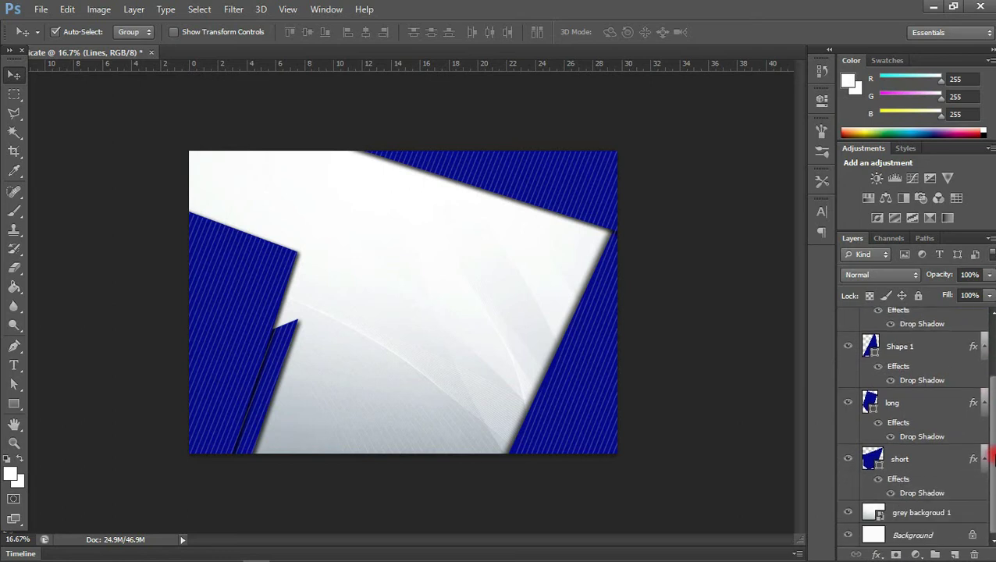
{"action": "left_click", "coordinate": [919, 461], "text": "shift"}
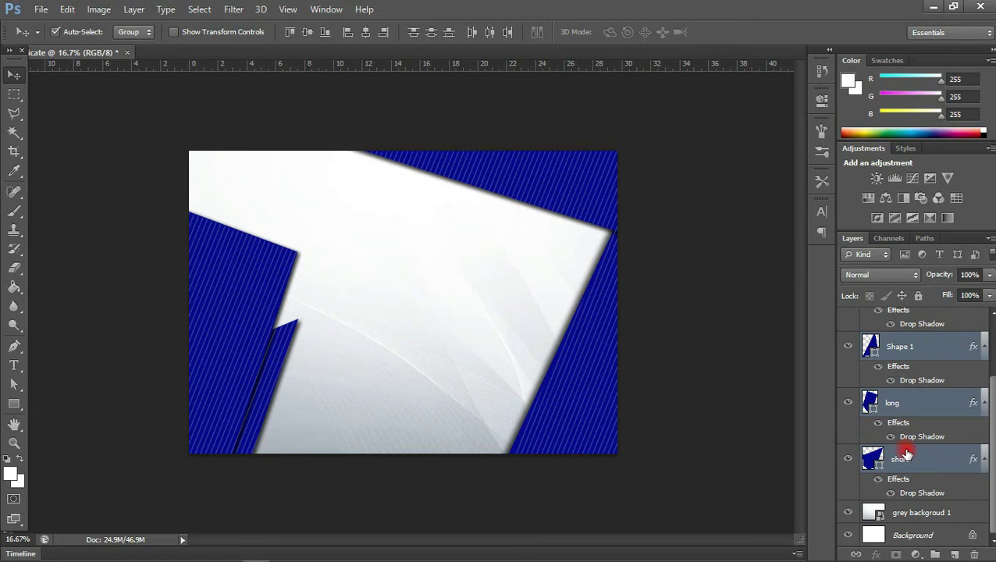
{"action": "key", "text": "ctrl+g"}
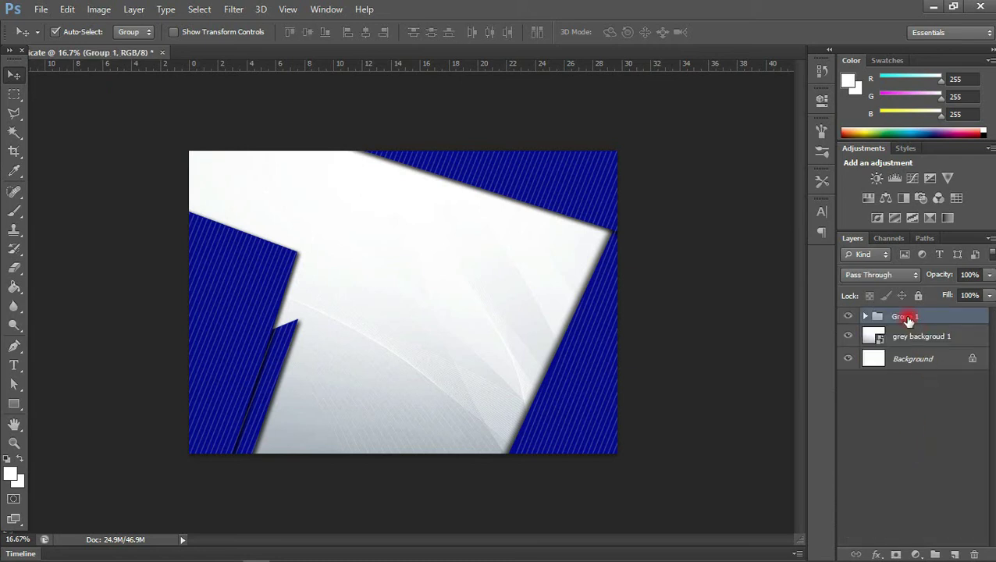
{"action": "double_click", "coordinate": [905, 317]}
{"action": "key", "text": "Return"}
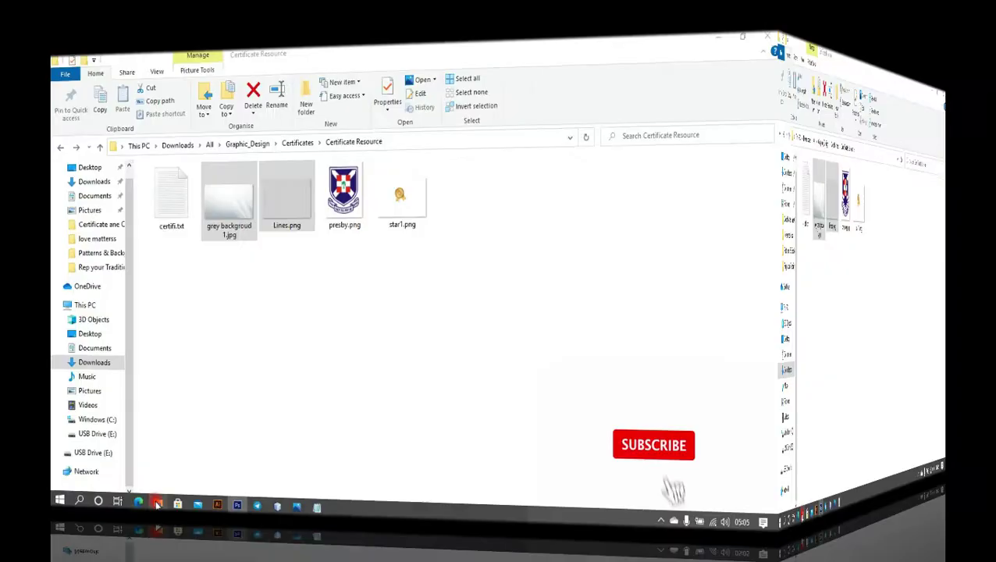
- Select presby.png and star1.png in Certificate Resource and drag them into Photoshop
{"action": "left_click", "coordinate": [403, 184]}
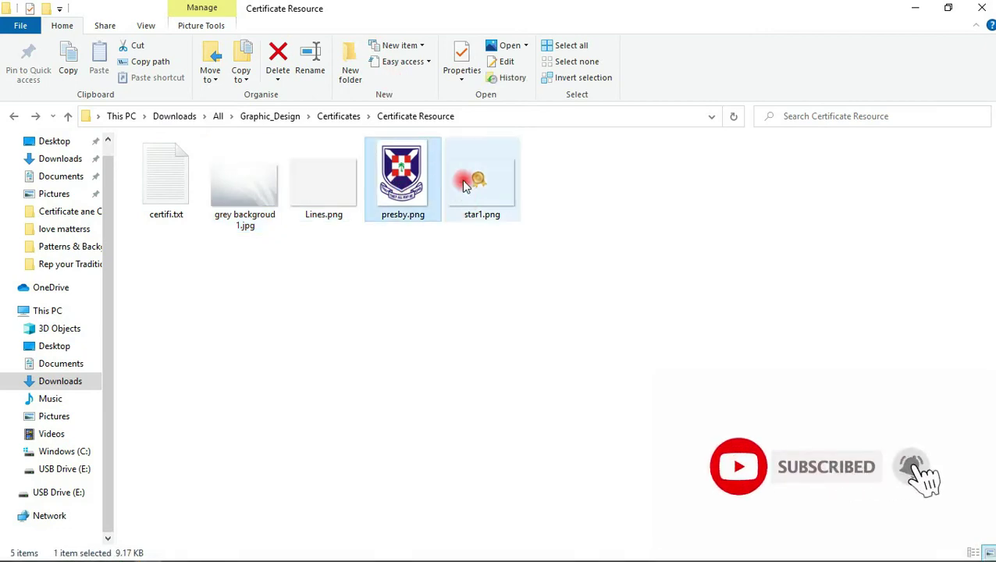
{"action": "left_click", "coordinate": [488, 191]}
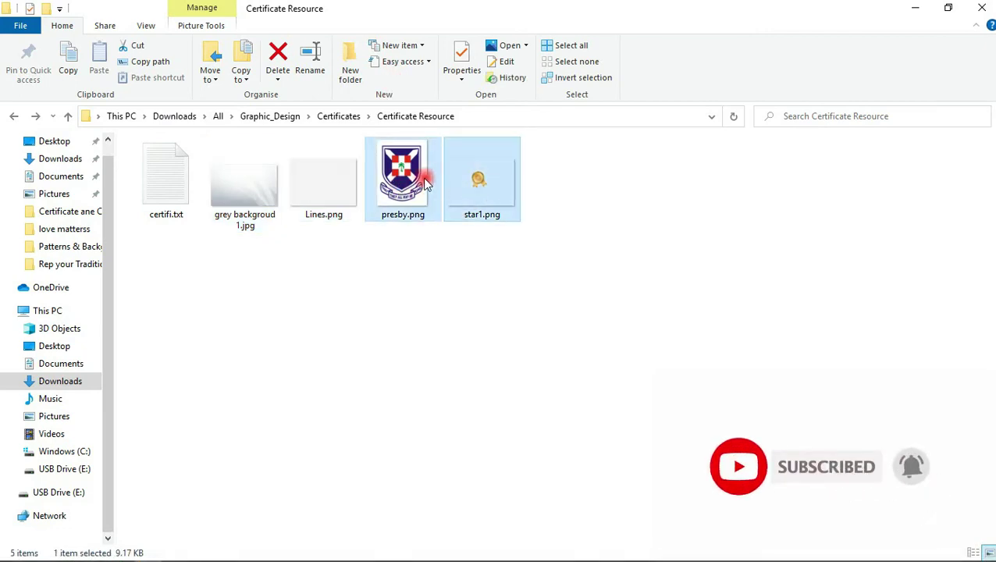
{"action": "mouse_move", "coordinate": [426, 183]}
{"action": "left_mouse_down"}
{"action": "mouse_move", "coordinate": [288, 554]}
{"action": "mouse_move", "coordinate": [389, 322]}
{"action": "left_mouse_up"}
- Place the crest and seal, moving the gold seal to the panel's upper-left and raising the crest
{"action": "key", "text": "Return"}
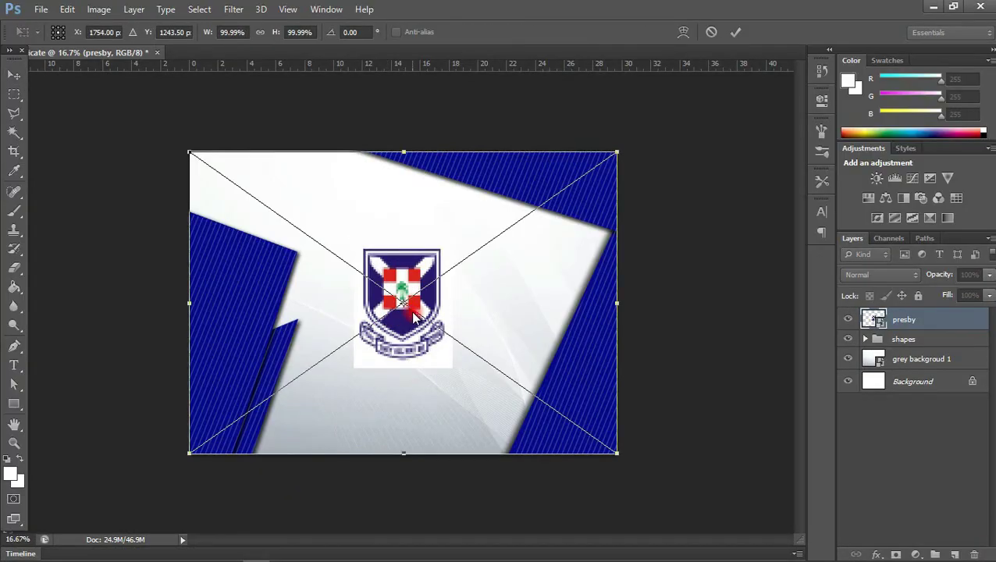
{"action": "key", "text": "Return"}
{"action": "left_click_drag", "start_coordinate": [357, 270], "coordinate": [312, 209]}
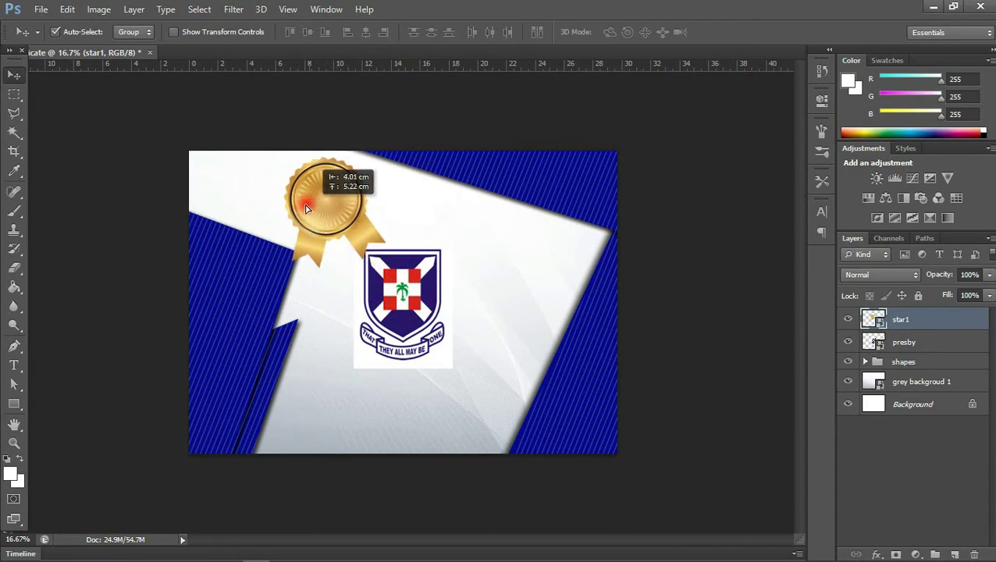
{"action": "mouse_move", "coordinate": [312, 209]}
{"action": "left_mouse_down"}
{"action": "mouse_move", "coordinate": [288, 196]}
{"action": "mouse_move", "coordinate": [306, 207]}
{"action": "left_mouse_up"}
{"action": "left_click_drag", "start_coordinate": [407, 309], "coordinate": [418, 314]}
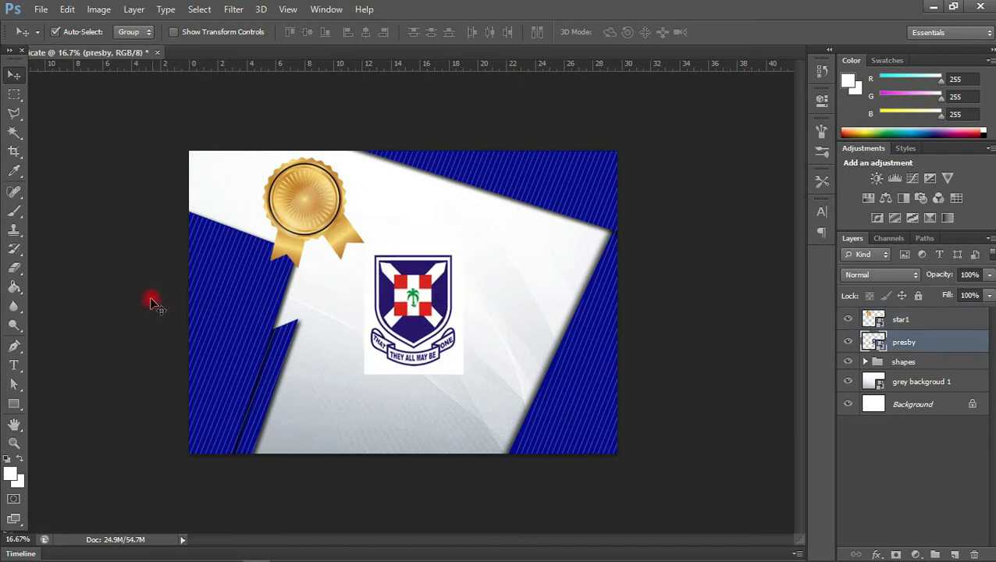
{"action": "mouse_move", "coordinate": [435, 296]}
{"action": "left_mouse_down"}
{"action": "mouse_move", "coordinate": [441, 266]}
{"action": "mouse_move", "coordinate": [449, 282]}
{"action": "left_mouse_up"}
{"action": "left_click", "coordinate": [10, 406]}
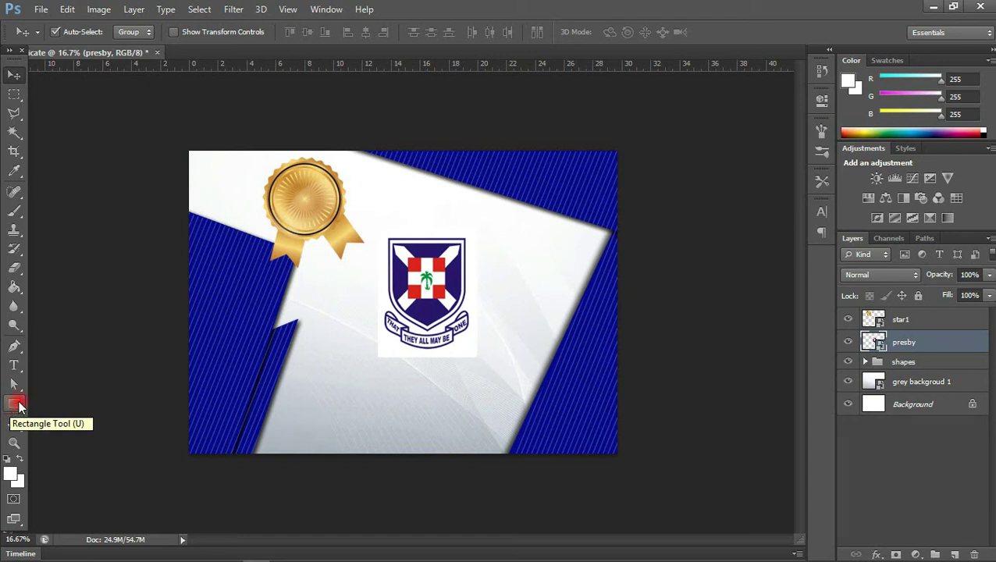
- Draw a white circle with the Ellipse tool below the crest
{"action": "left_click", "coordinate": [12, 404]}
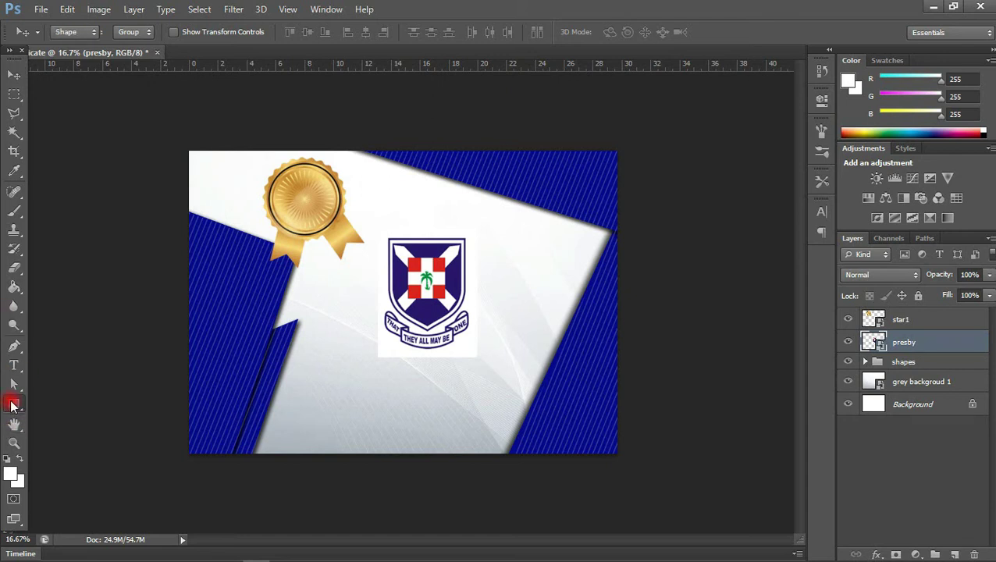
{"action": "left_click_drag", "start_coordinate": [11, 406], "coordinate": [81, 415]}
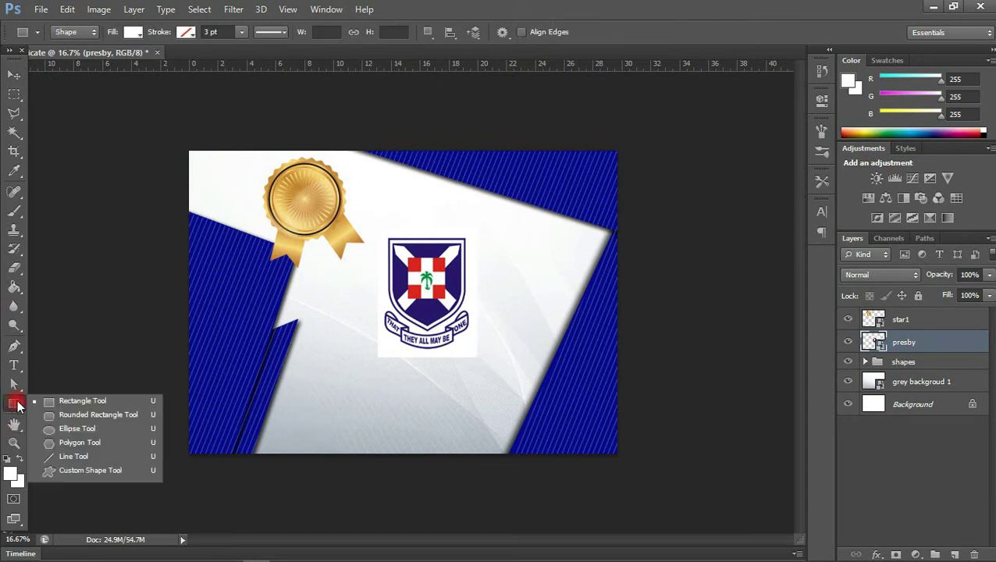
{"action": "left_click", "coordinate": [75, 432]}
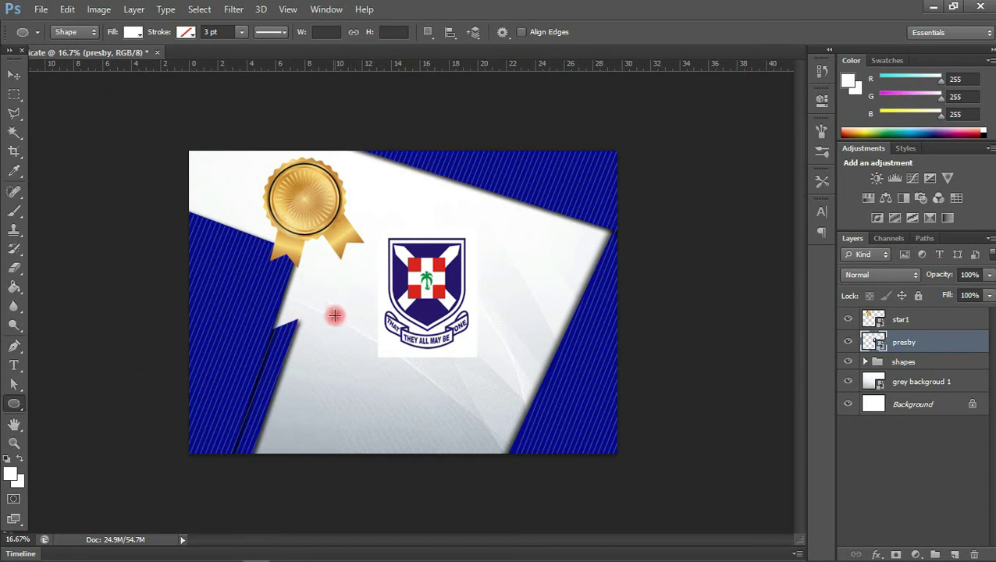
{"action": "left_click_drag", "start_coordinate": [334, 316], "coordinate": [477, 407]}
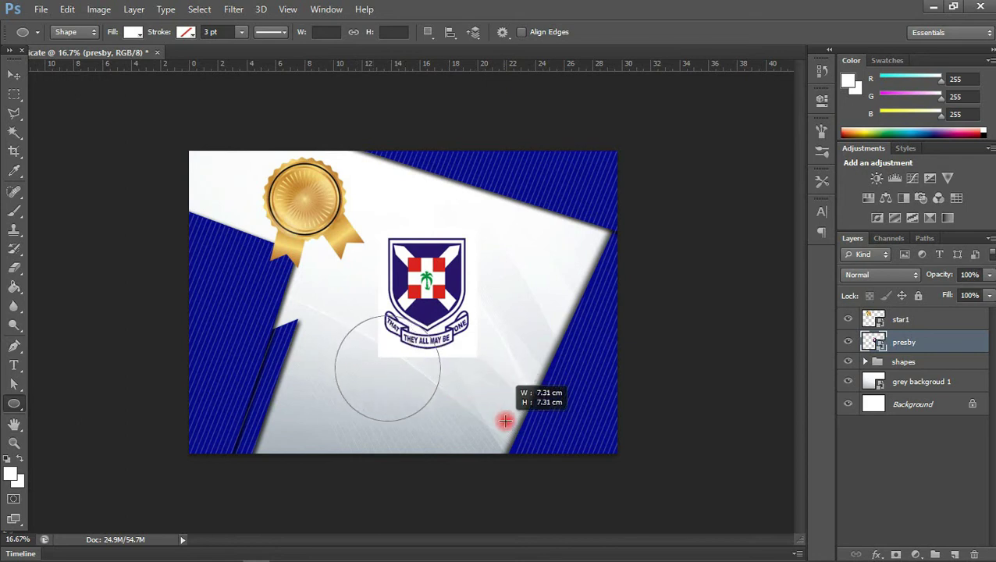
{"action": "left_click_drag", "start_coordinate": [477, 407], "coordinate": [519, 427]}
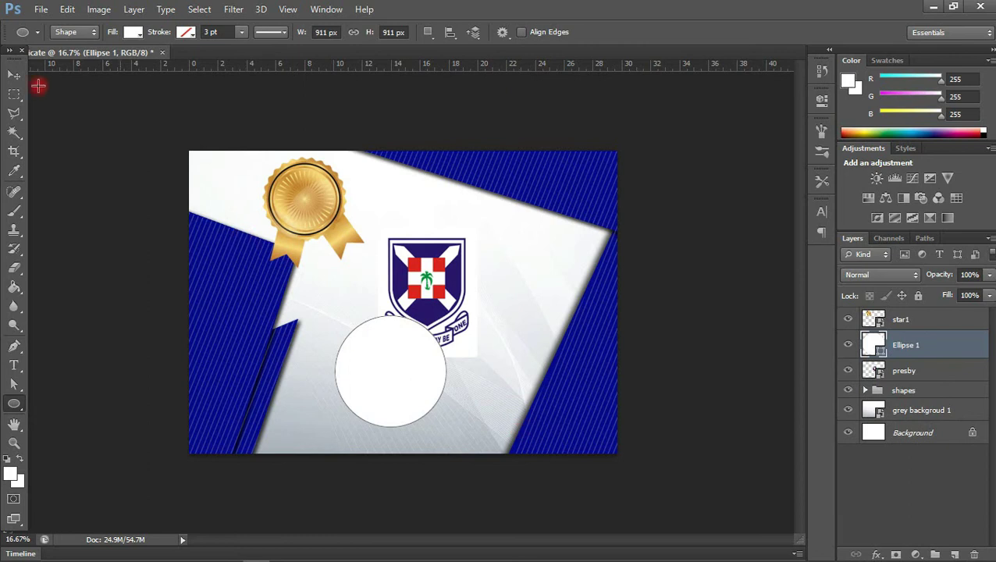
- Nudge the presby crest up-left and stack its layer above Ellipse 1
{"action": "left_click", "coordinate": [13, 75]}
{"action": "left_click", "coordinate": [440, 269]}
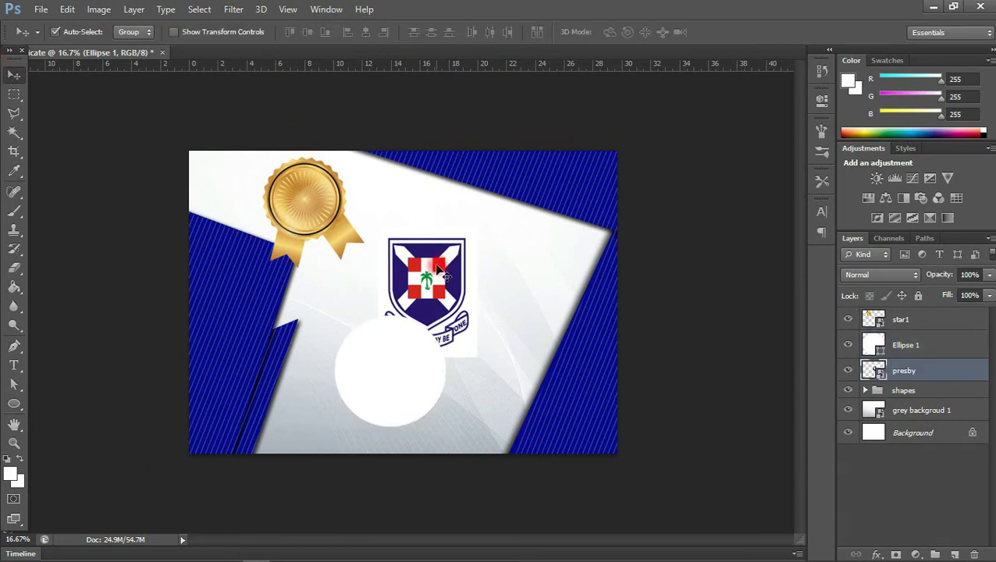
{"action": "left_click_drag", "start_coordinate": [440, 269], "coordinate": [414, 242]}
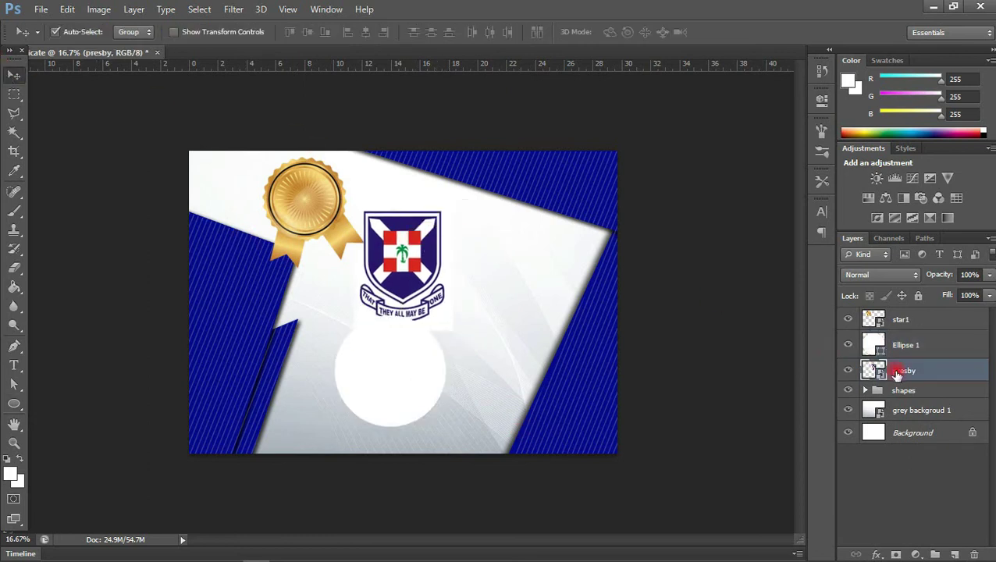
{"action": "left_click_drag", "start_coordinate": [900, 374], "coordinate": [898, 344]}
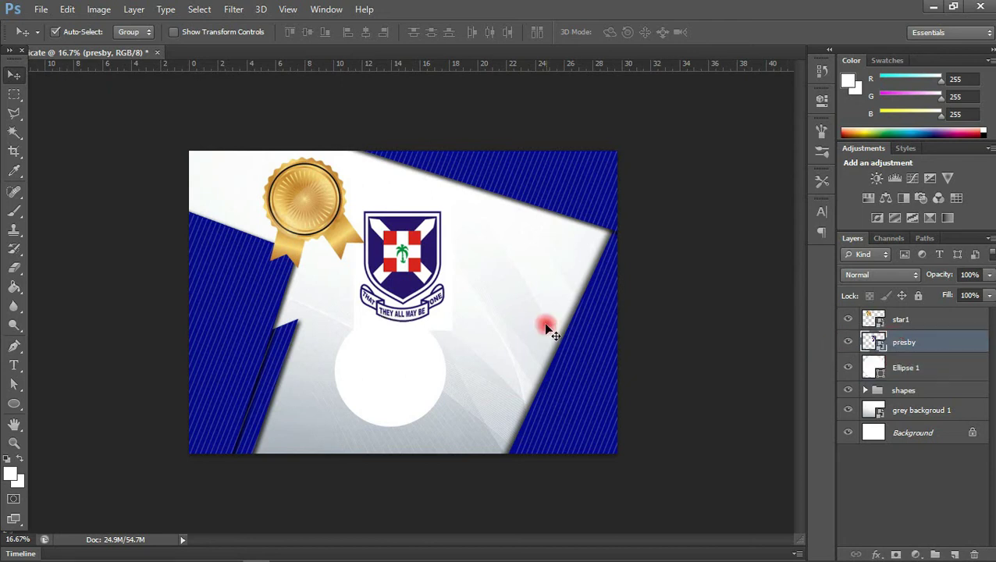
- Move the crest onto the white circle and clip it to the circle as a clipping mask
{"action": "left_click_drag", "start_coordinate": [392, 243], "coordinate": [379, 346]}
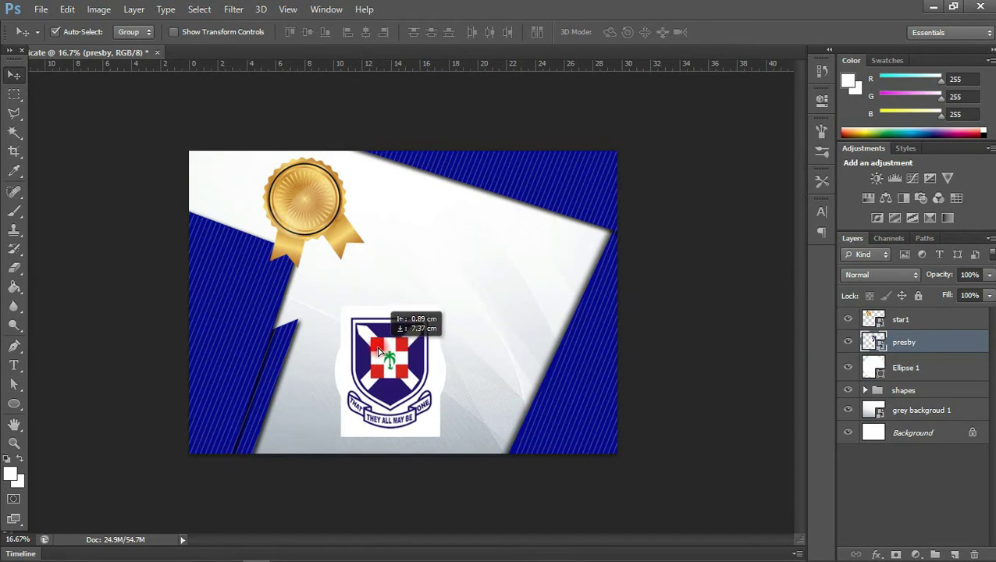
{"action": "right_click", "coordinate": [912, 343]}
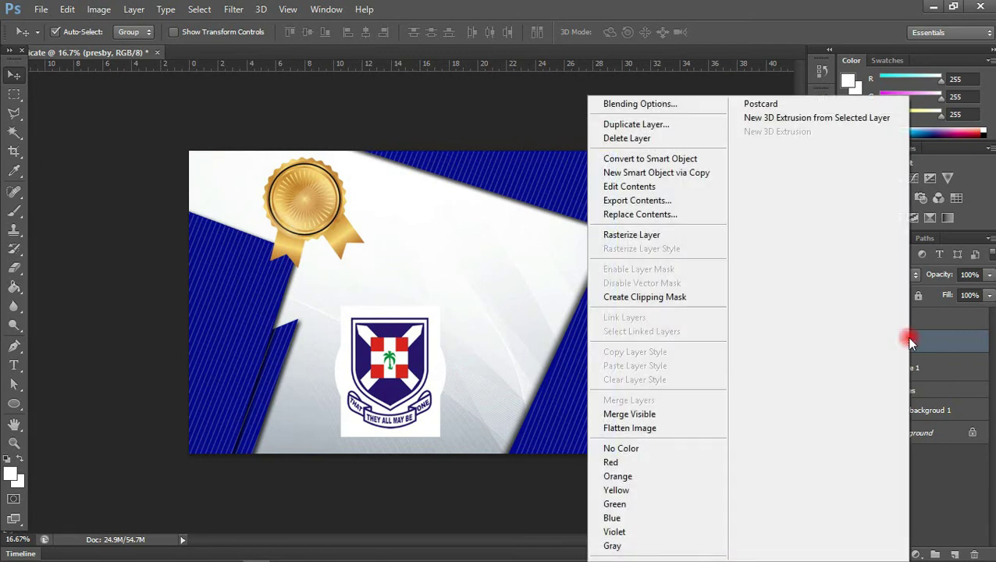
{"action": "left_click", "coordinate": [665, 297]}
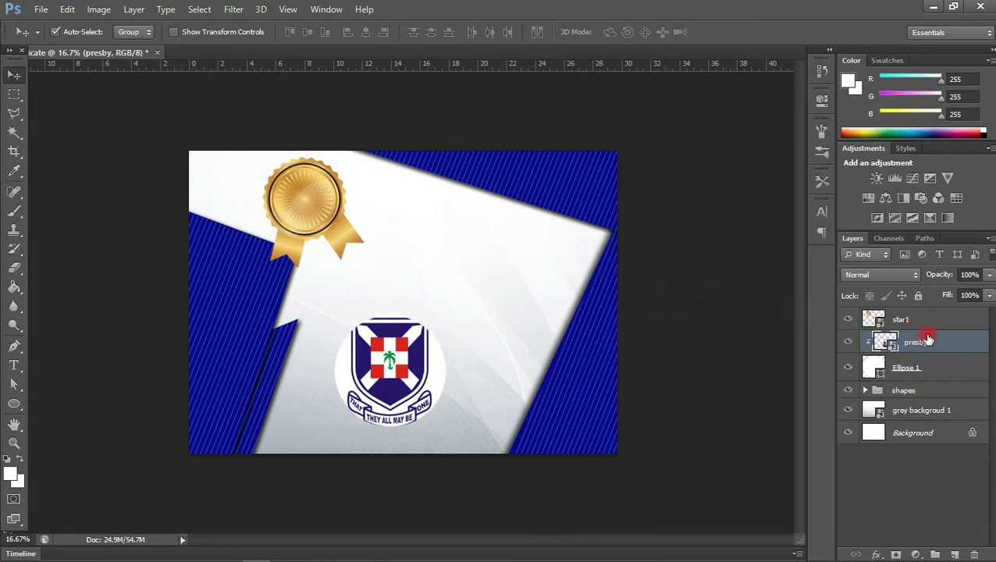
{"action": "key", "text": "ctrl+z"}
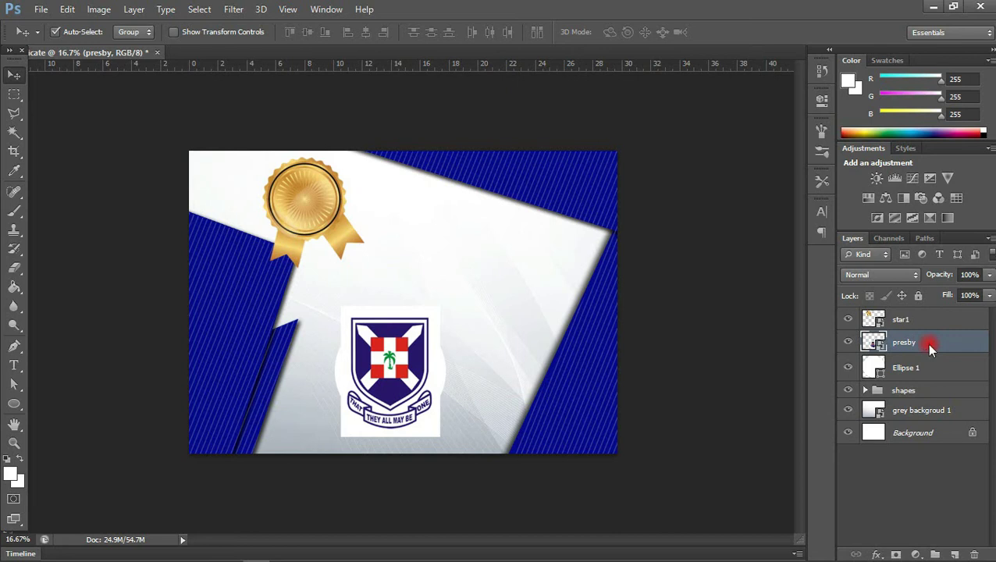
{"action": "right_click", "coordinate": [929, 345]}
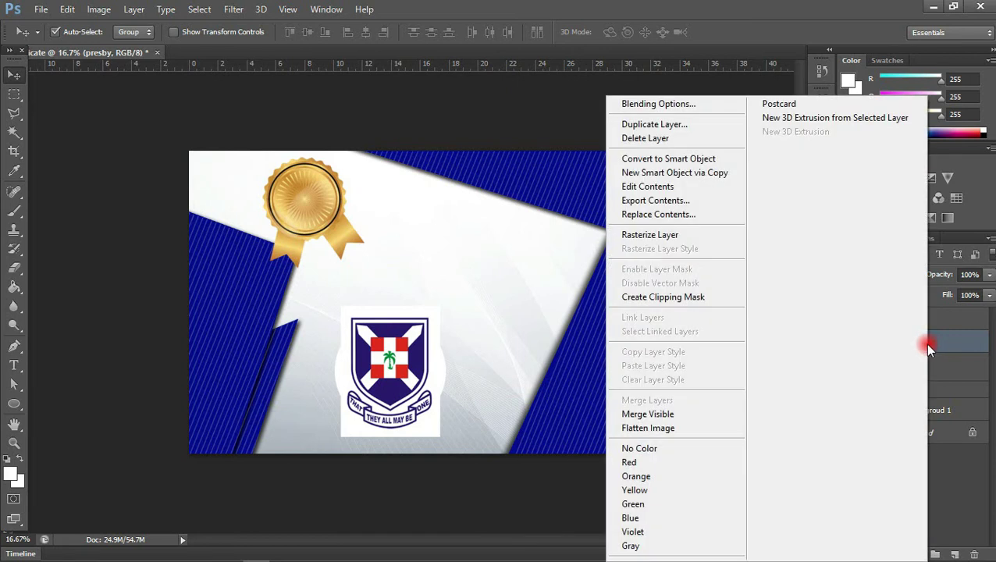
{"action": "left_click", "coordinate": [658, 297]}
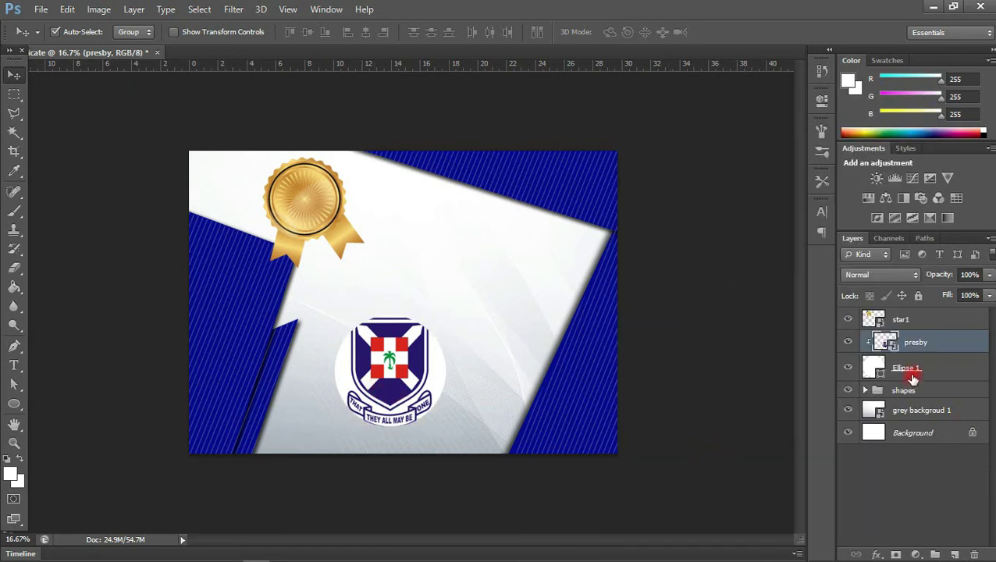
- Scale the clipped crest down to about 82% and nudge it slightly lower
{"action": "key", "text": "ctrl+t"}
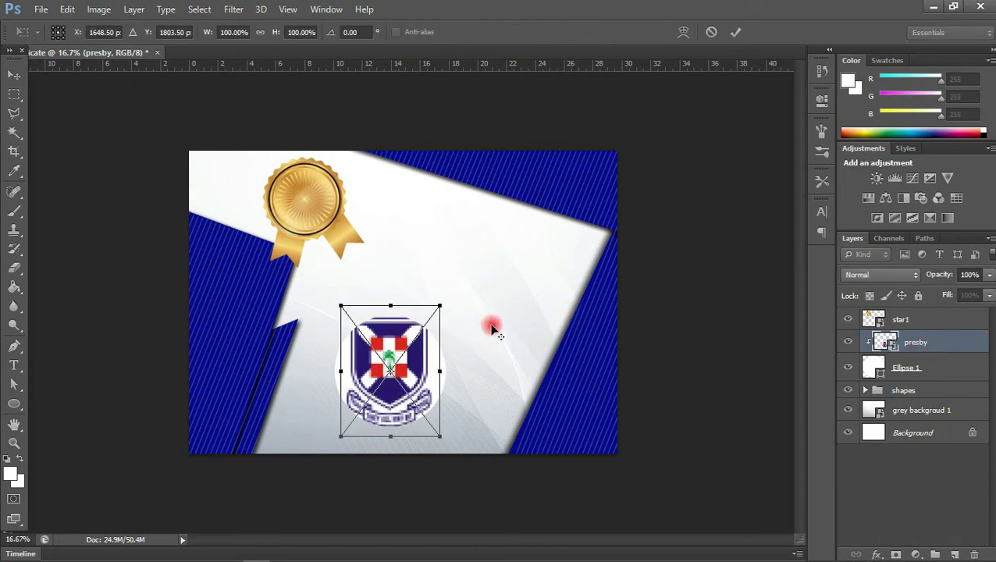
{"action": "left_click_drag", "start_coordinate": [441, 304], "coordinate": [430, 317]}
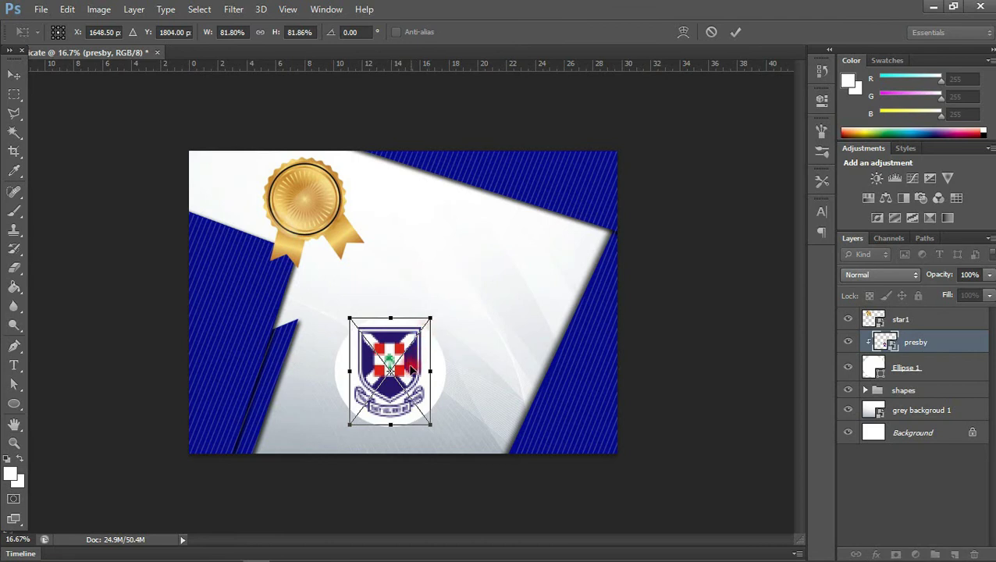
{"action": "left_click_drag", "start_coordinate": [412, 370], "coordinate": [412, 371]}
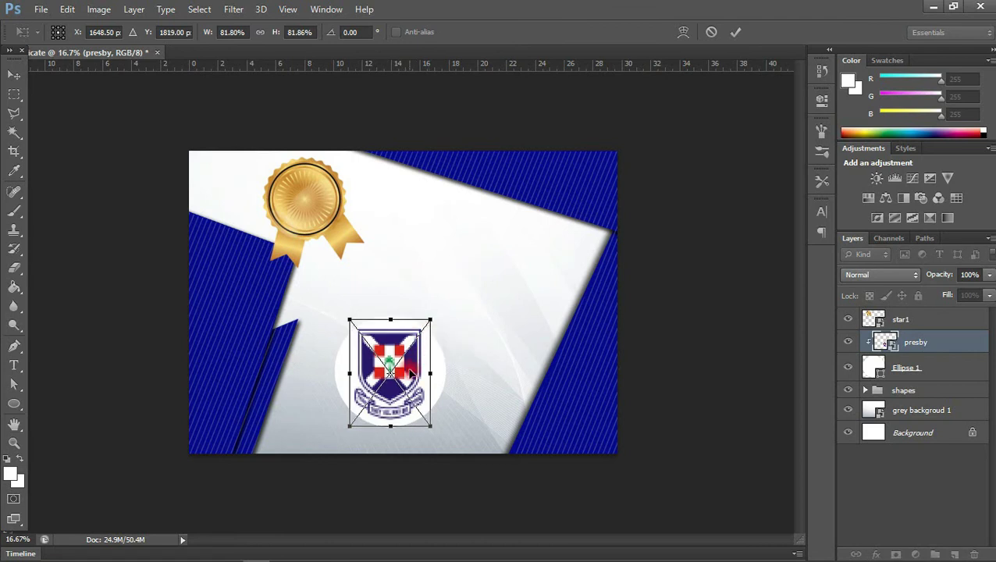
- Commit the crest size and group the presby crest with Ellipse 1
{"action": "key", "text": "Return"}
{"action": "left_click", "coordinate": [910, 368], "text": "shift"}
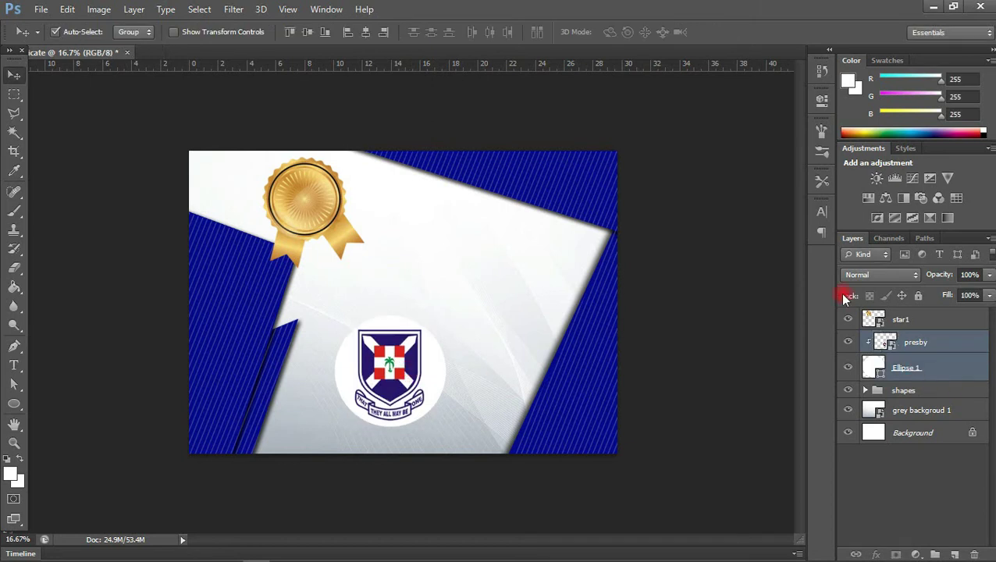
{"action": "key", "text": "ctrl+g"}
{"action": "double_click", "coordinate": [906, 339]}
- Shrink the gold seal and move it into the certificate's top-left corner
{"action": "left_click_drag", "start_coordinate": [305, 188], "coordinate": [322, 206]}
{"action": "key", "text": "ctrl+t"}
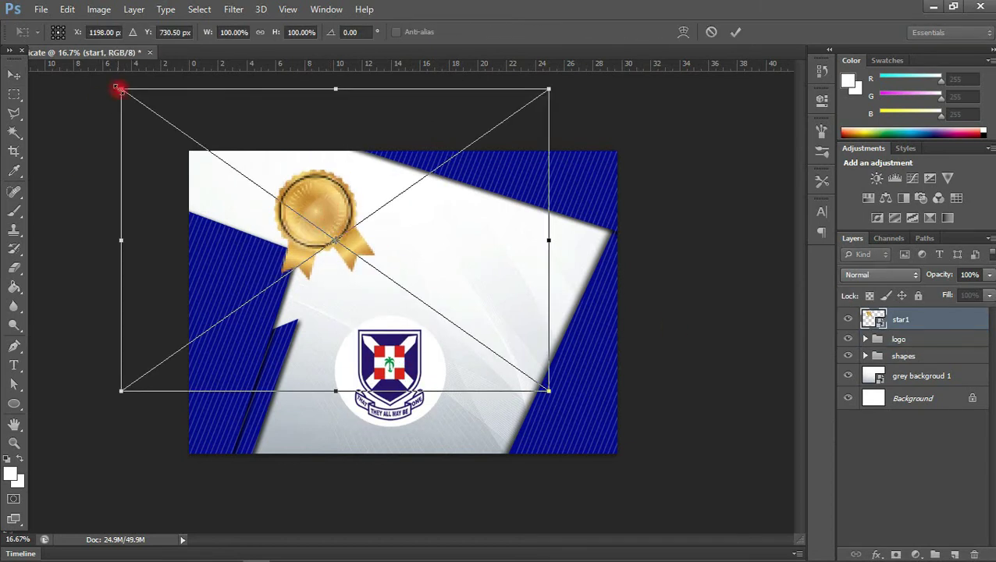
{"action": "left_click_drag", "start_coordinate": [116, 89], "coordinate": [232, 168]}
{"action": "left_click_drag", "start_coordinate": [336, 234], "coordinate": [245, 178]}
{"action": "left_click_drag", "start_coordinate": [367, 179], "coordinate": [378, 225]}
{"action": "key", "text": "Return"}
- Raise the crest group above the seal, then shrink and centre it on the seal
{"action": "left_click_drag", "start_coordinate": [378, 412], "coordinate": [249, 250]}
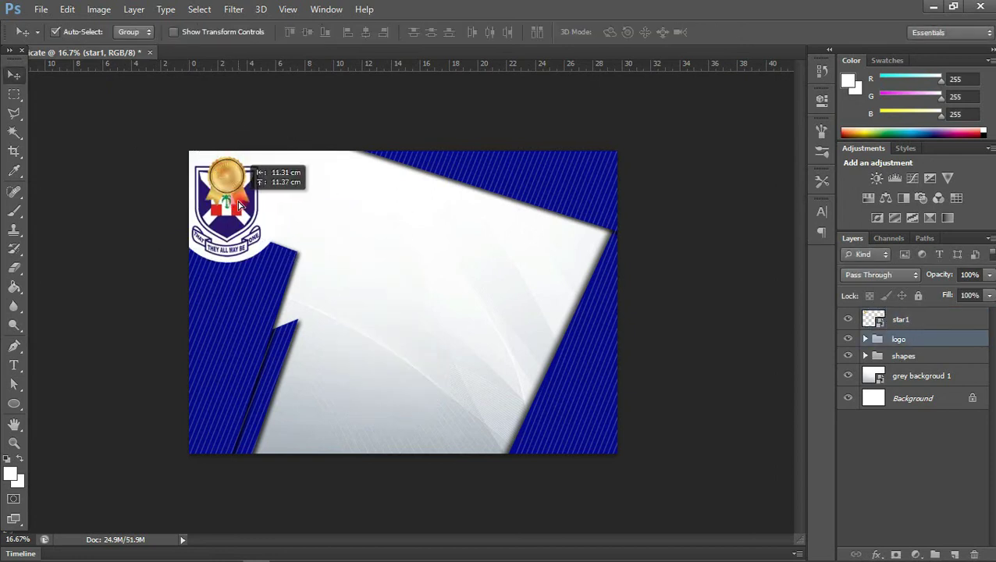
{"action": "key", "text": "ctrl+bracketright"}
{"action": "key", "text": "ctrl+t"}
{"action": "left_click_drag", "start_coordinate": [205, 156], "coordinate": [234, 173]}
{"action": "left_click_drag", "start_coordinate": [265, 207], "coordinate": [211, 156]}
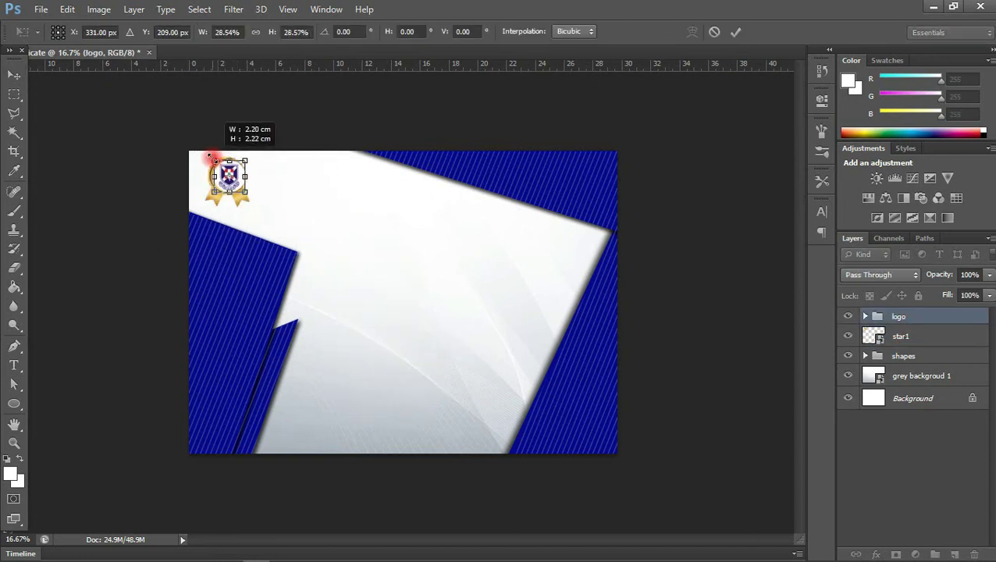
{"action": "key", "text": "Return"}
{"action": "key", "text": "ctrl+t"}
{"action": "key", "text": "Return"}
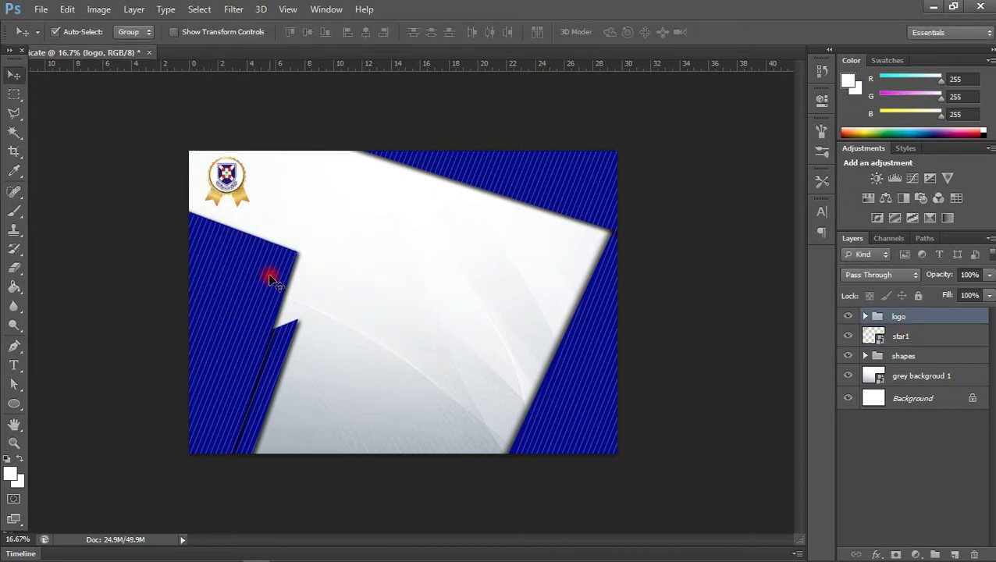
- Group the crest and seal together and name the group 'logo'
{"action": "left_click", "coordinate": [919, 335], "text": "shift"}
{"action": "key", "text": "ctrl+g"}
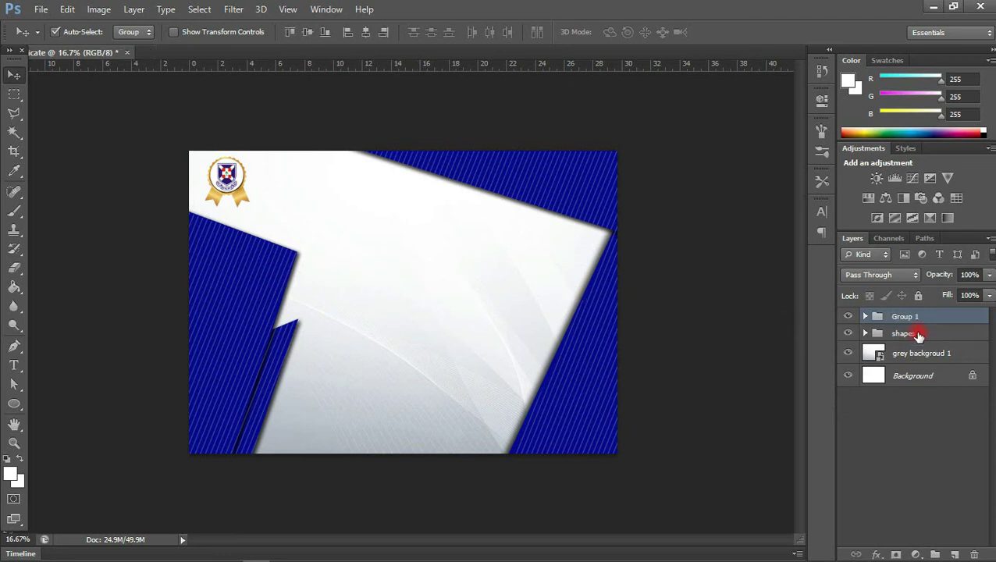
{"action": "double_click", "coordinate": [903, 318]}
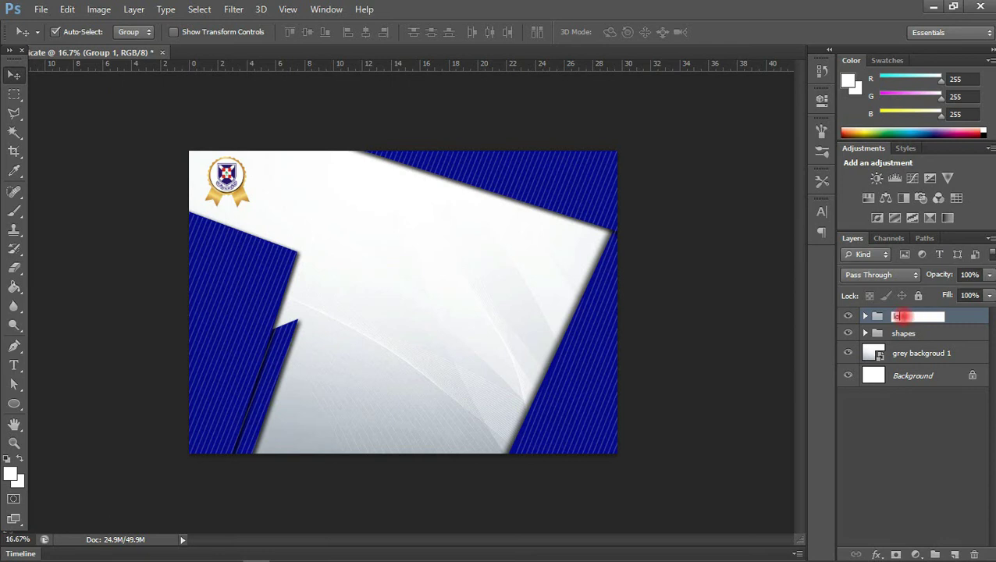
{"action": "type", "text": "logo"}
{"action": "key", "text": "Return"}
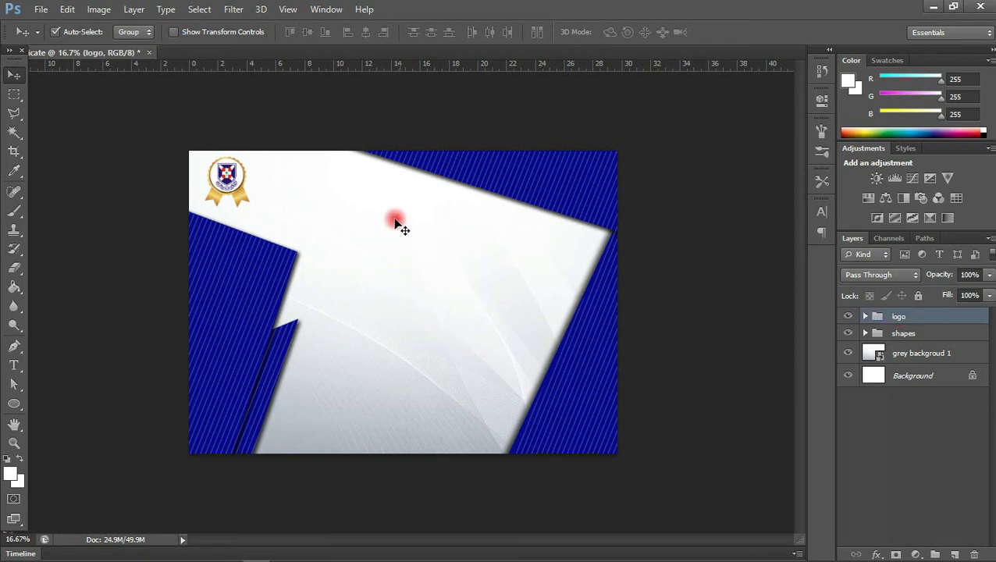
{"action": "scroll", "coordinate": [396, 222], "scroll_direction": "up", "scroll_amount": 1}
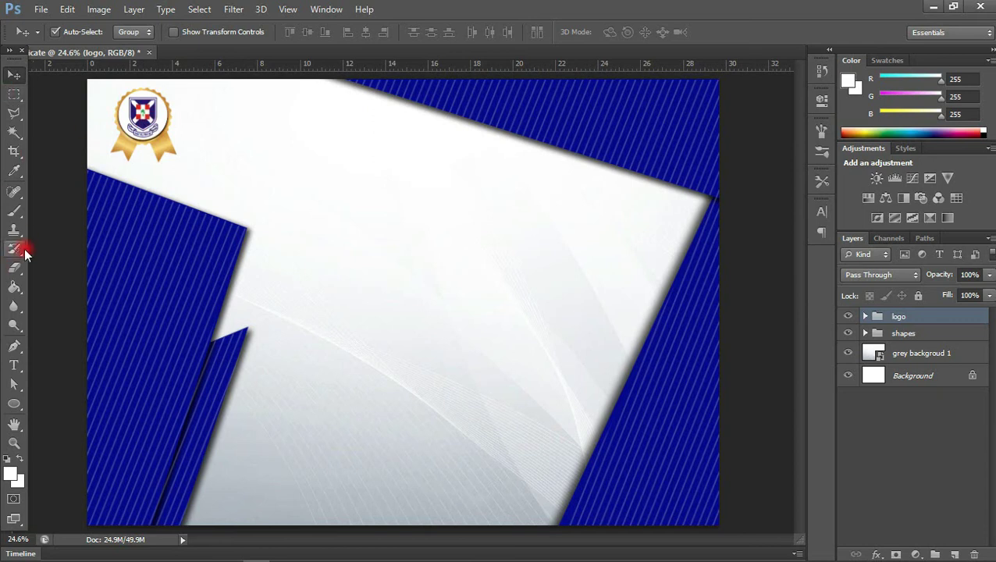
- Start a text line in the upper white area using dark blue sampled from the stripes
{"action": "left_click", "coordinate": [13, 364]}
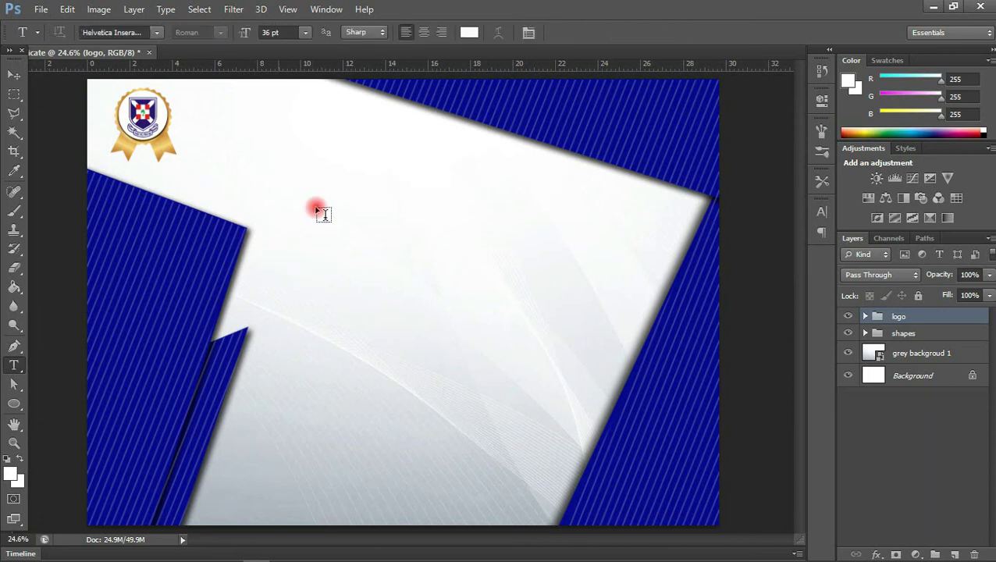
{"action": "left_click", "coordinate": [273, 243]}
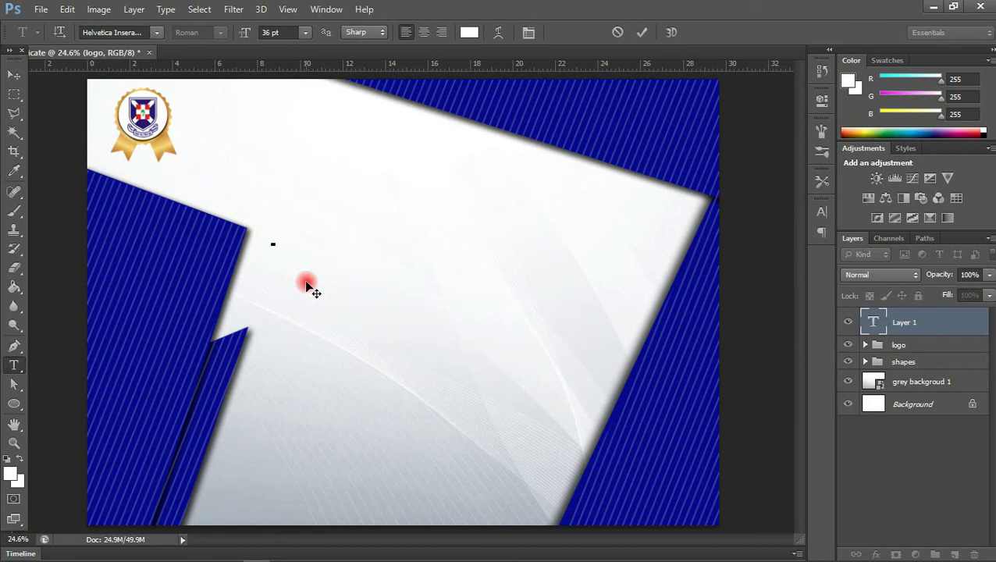
{"action": "left_click", "coordinate": [470, 32]}
{"action": "left_click", "coordinate": [222, 229]}
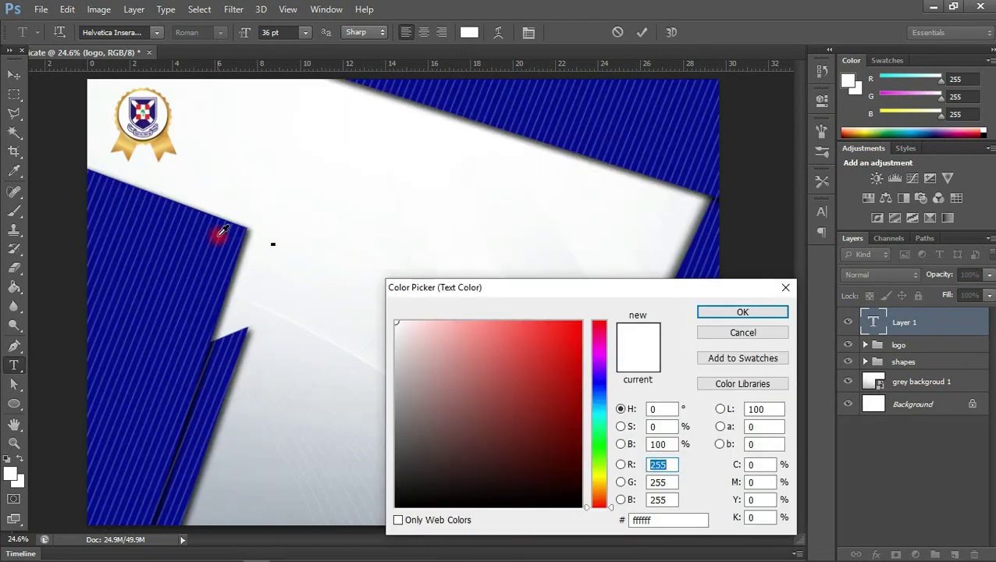
{"action": "key", "text": "Return"}
- Type the title 'Certificate of Attendance', fixing typos, and commit it
{"action": "type", "text": "certi"}
{"action": "key", "text": "BackSpace"}
{"action": "key", "text": "BackSpace"}
{"action": "key", "text": "BackSpace"}
{"action": "type", "text": "Certificate of Ac"}
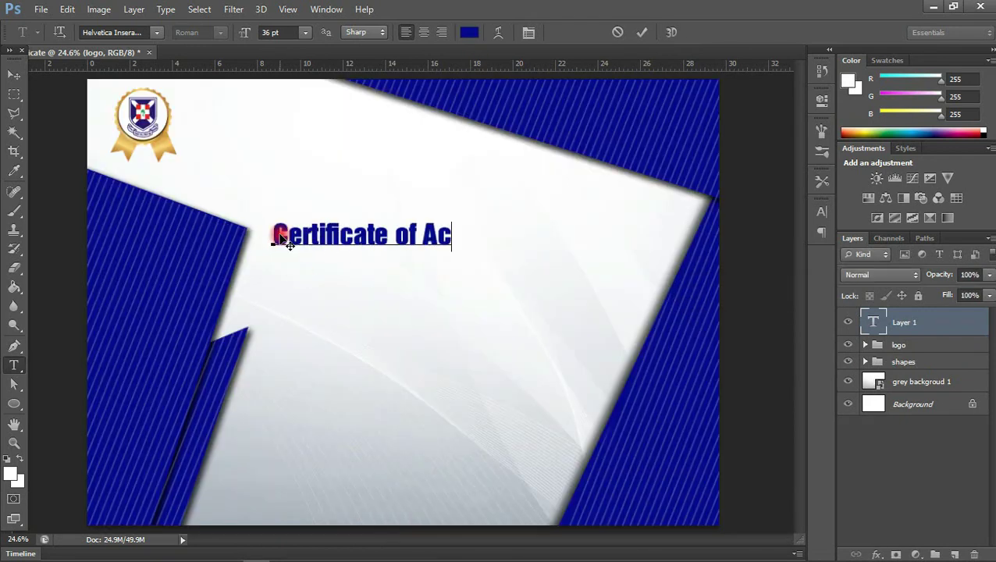
{"action": "key", "text": "BackSpace"}
{"action": "key", "text": "BackSpace"}
{"action": "key", "text": "BackSpace"}
{"action": "type", "text": "Attendav"}
{"action": "key", "text": "BackSpace"}
{"action": "type", "text": "nce"}
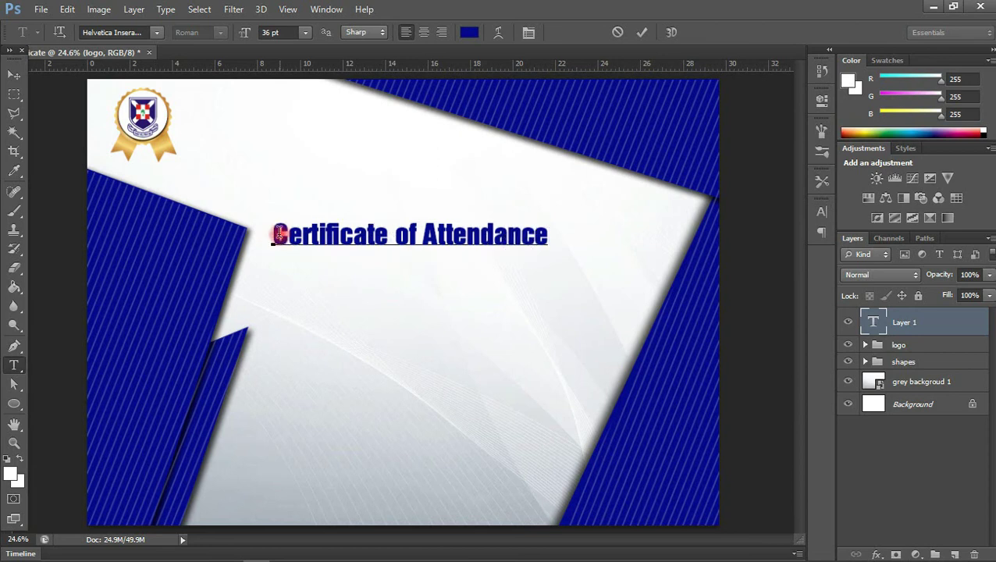
{"action": "left_click", "coordinate": [9, 76]}
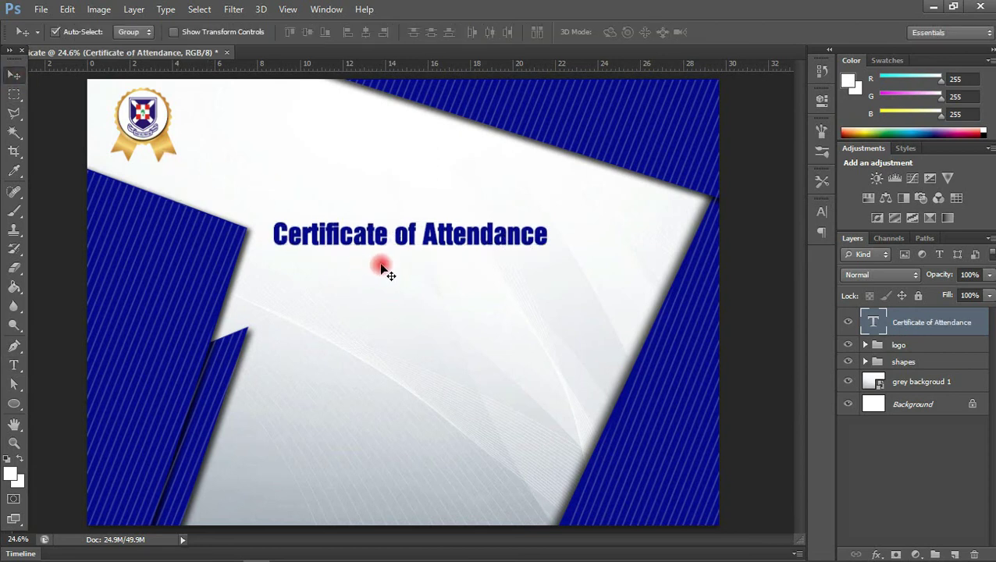
- Move the title up and left and set its font to Old English
{"action": "mouse_move", "coordinate": [367, 231]}
{"action": "left_mouse_down"}
{"action": "mouse_move", "coordinate": [361, 185]}
{"action": "mouse_move", "coordinate": [342, 178]}
{"action": "left_mouse_up"}
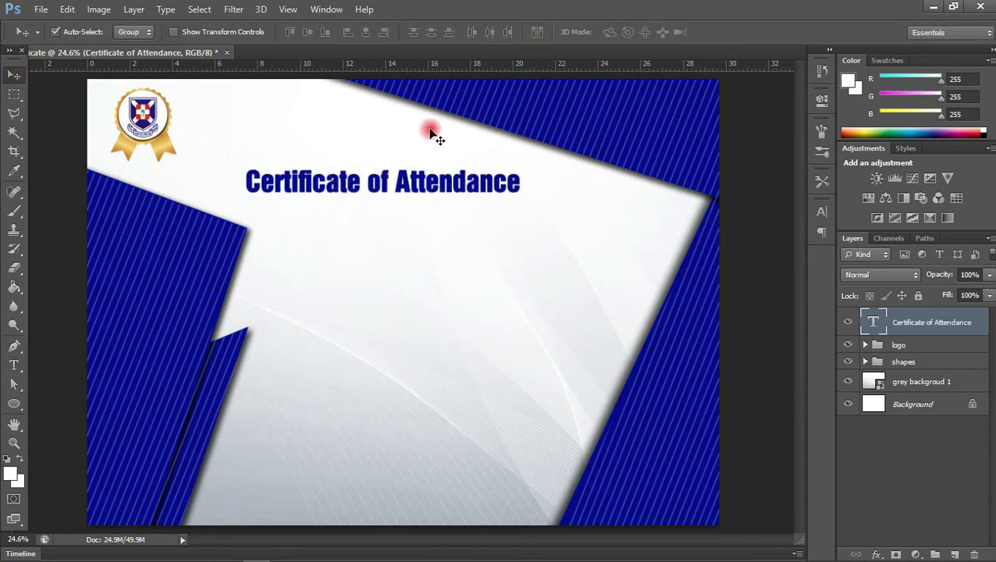
{"action": "left_click", "coordinate": [821, 212]}
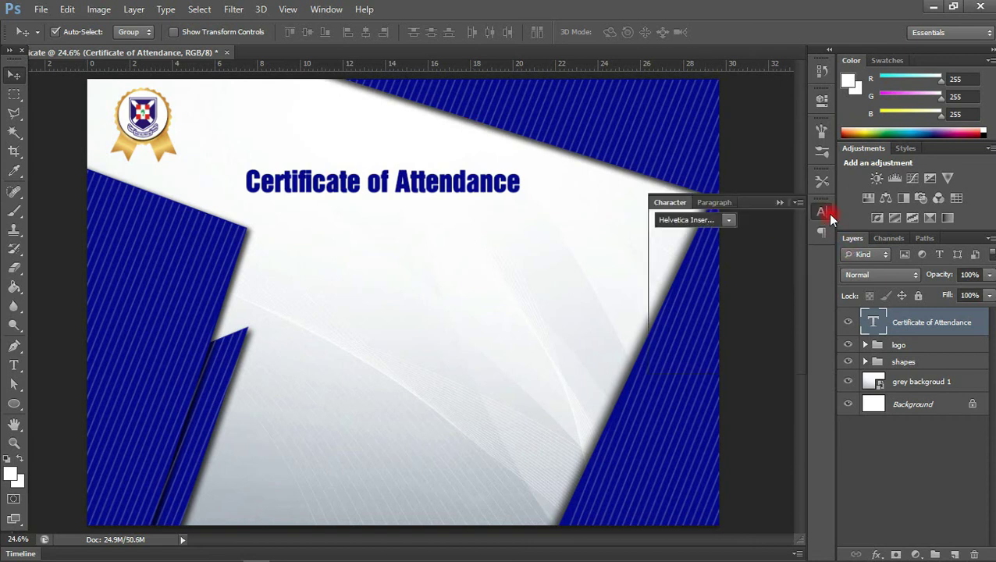
{"action": "left_click", "coordinate": [696, 220]}
{"action": "type", "text": "Ob"}
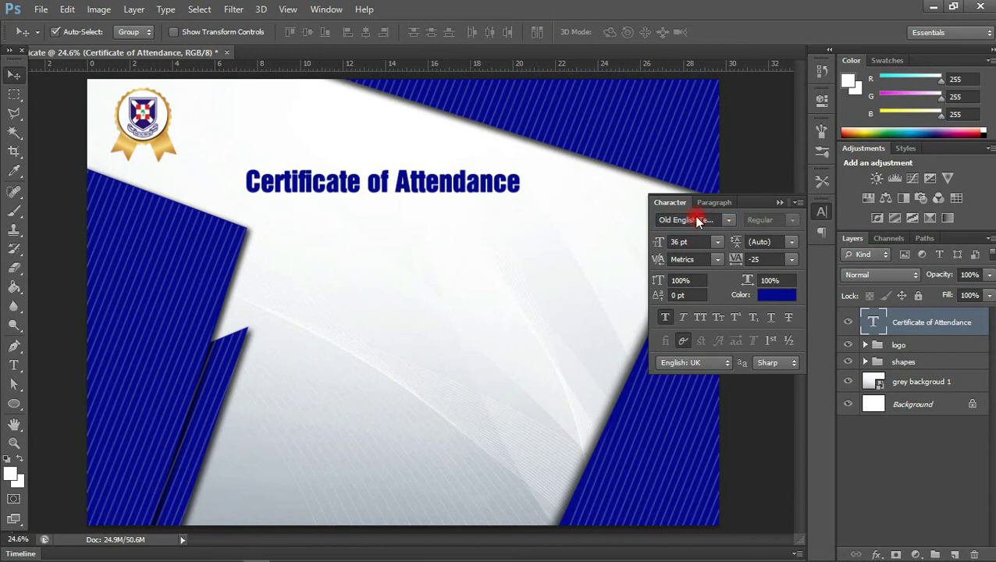
{"action": "key", "text": "Return"}
{"action": "left_click", "coordinate": [728, 220]}
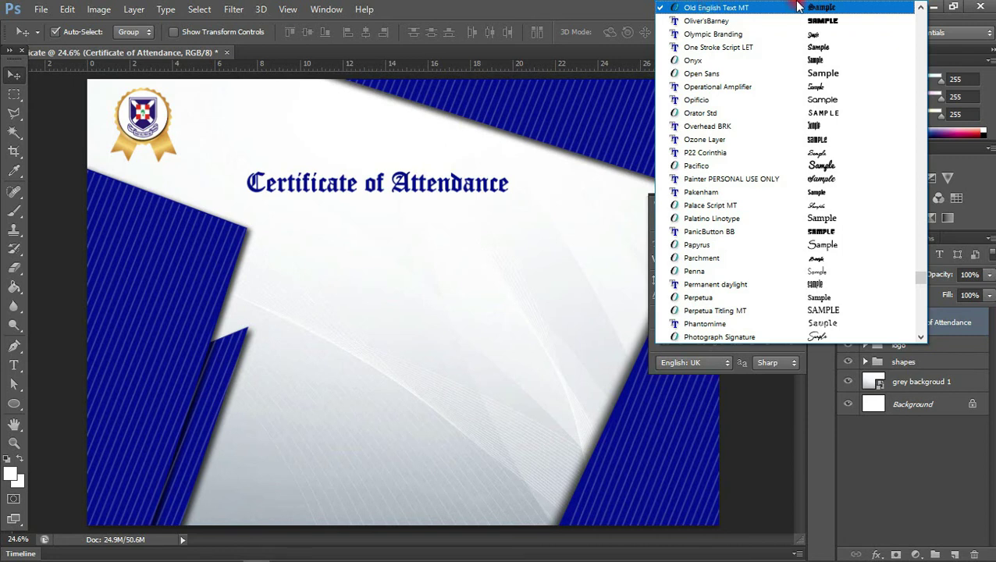
{"action": "left_click", "coordinate": [921, 7]}
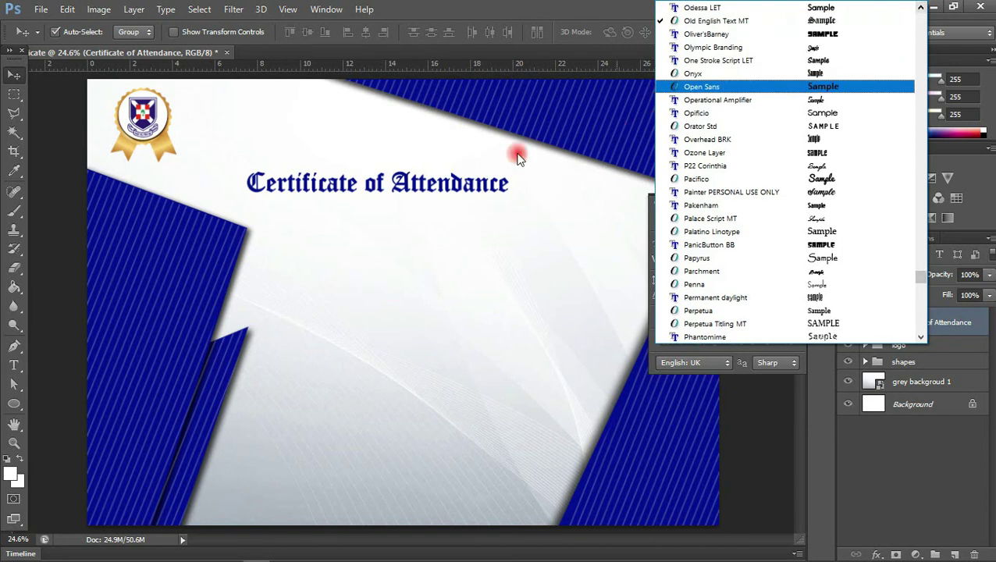
{"action": "left_click", "coordinate": [469, 187]}
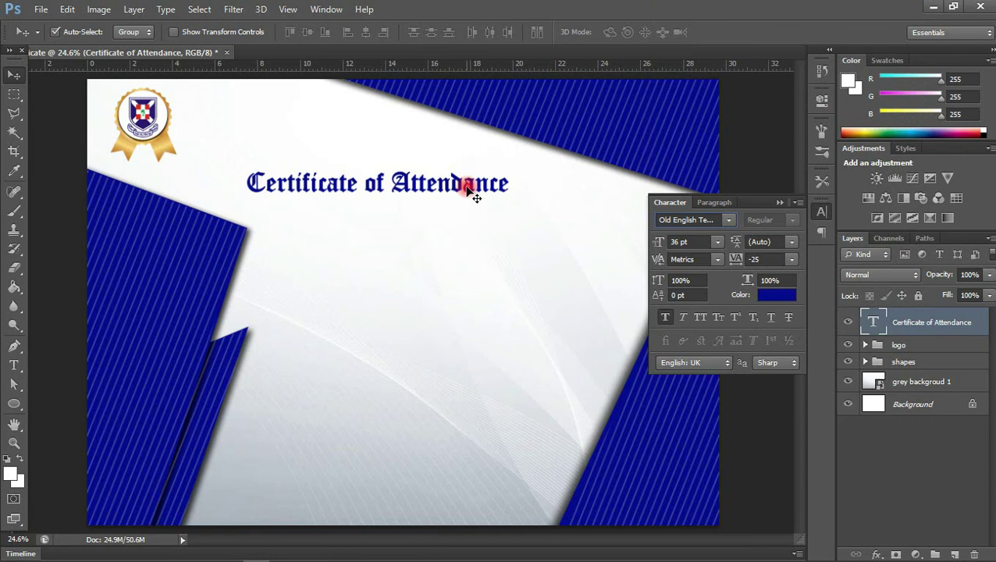
- Scale the title to about 179% and nudge it slightly right
{"action": "key", "text": "ctrl+t"}
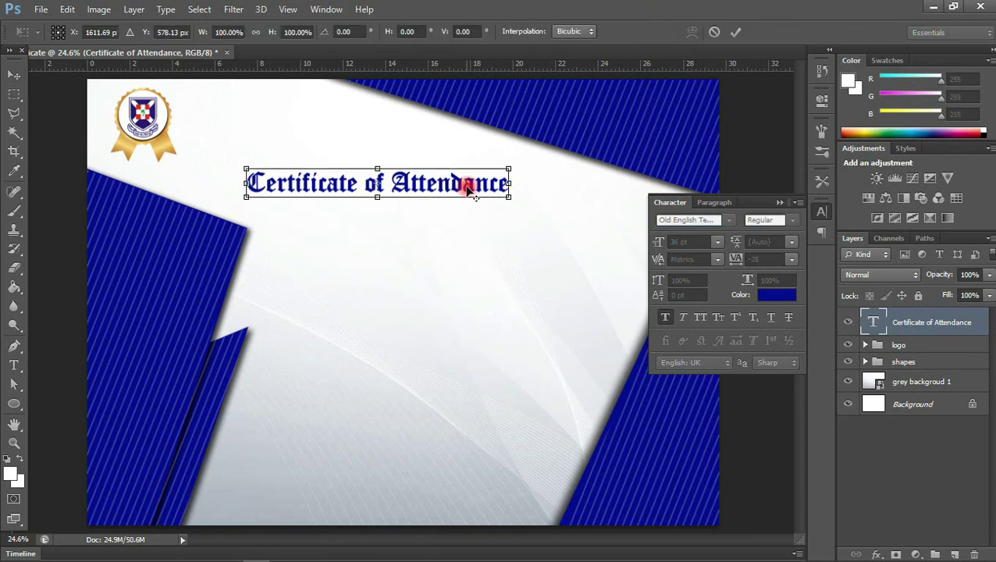
{"action": "left_click_drag", "start_coordinate": [509, 196], "coordinate": [624, 225]}
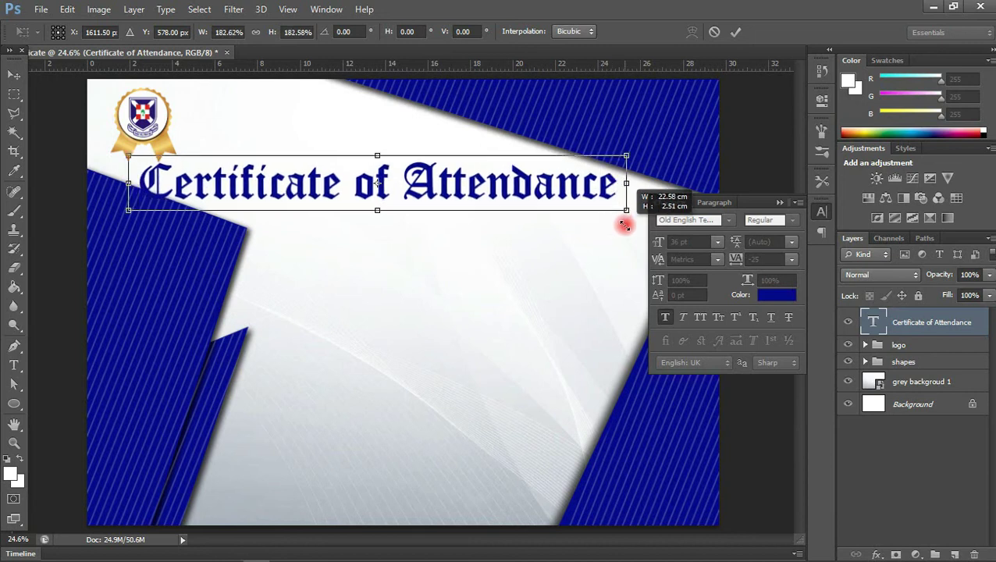
{"action": "mouse_move", "coordinate": [625, 225]}
{"action": "left_mouse_down"}
{"action": "mouse_move", "coordinate": [607, 224]}
{"action": "mouse_move", "coordinate": [580, 191]}
{"action": "left_mouse_up"}
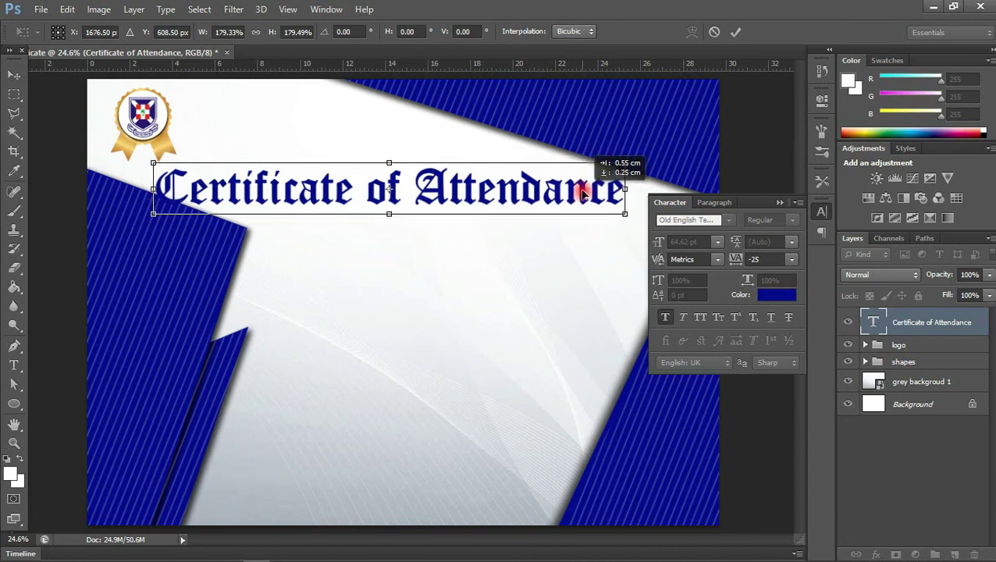
{"action": "left_click_drag", "start_coordinate": [580, 190], "coordinate": [582, 193]}
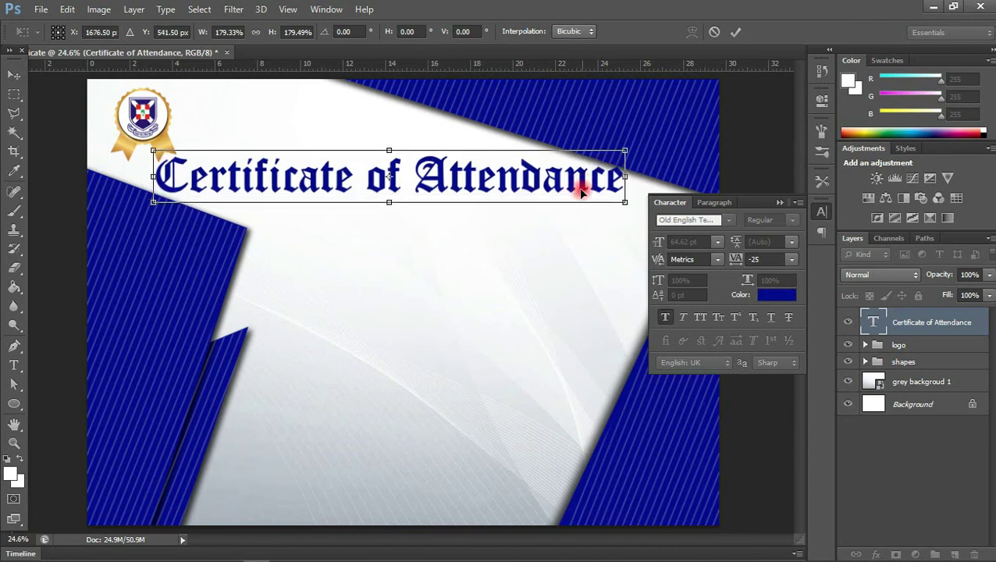
{"action": "key", "text": "Return"}
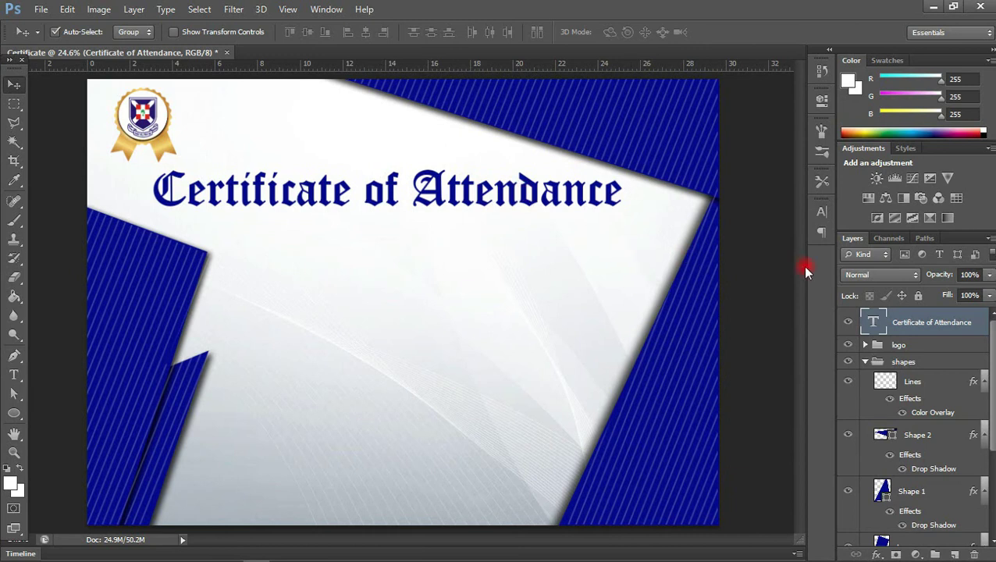
- Add empty Layer 1 above the title and expand the title-letter selection outward
{"action": "left_click", "coordinate": [865, 363]}
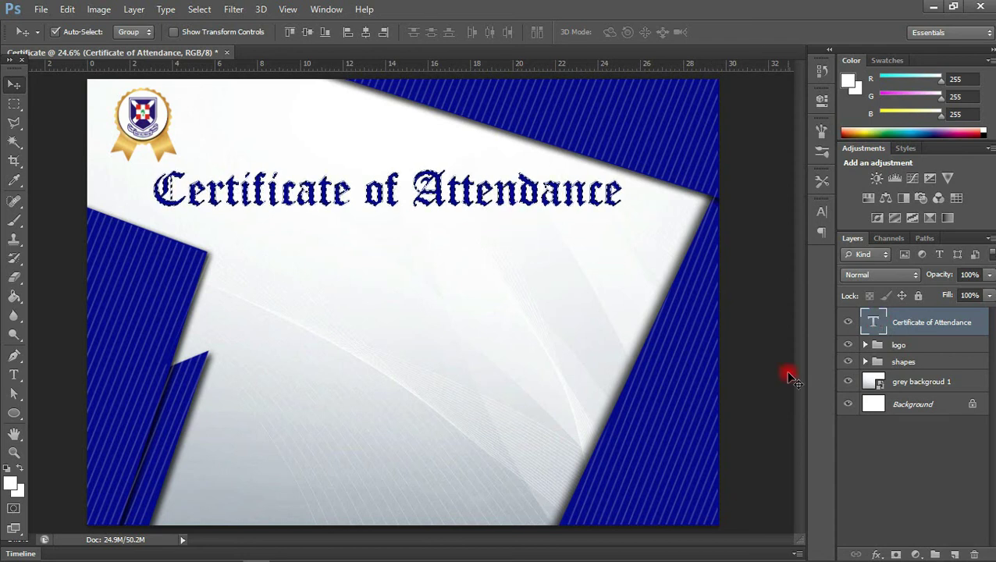
{"action": "left_click", "coordinate": [957, 555]}
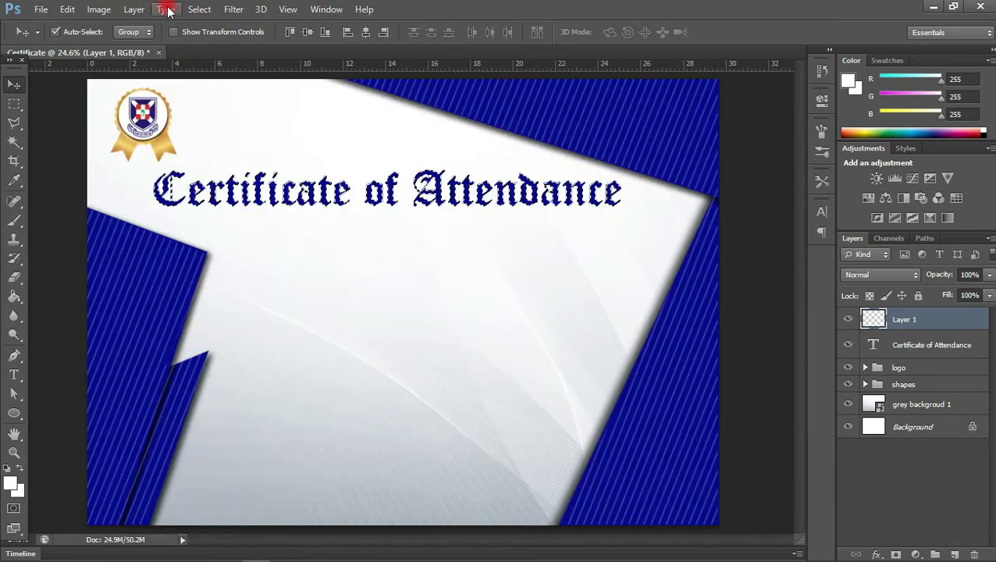
{"action": "left_click", "coordinate": [199, 10]}
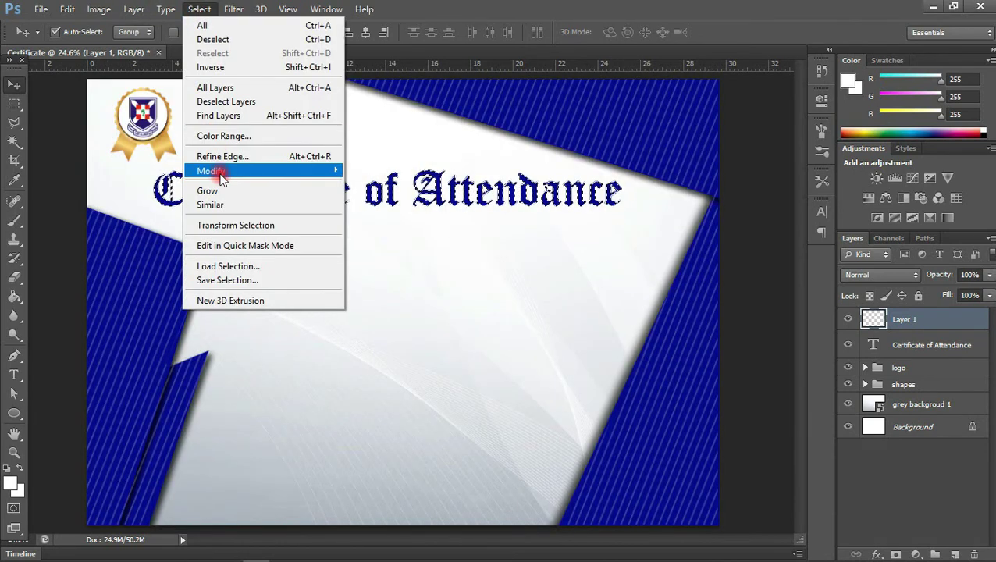
{"action": "mouse_move", "coordinate": [211, 171]}
{"action": "left_click", "coordinate": [383, 198]}
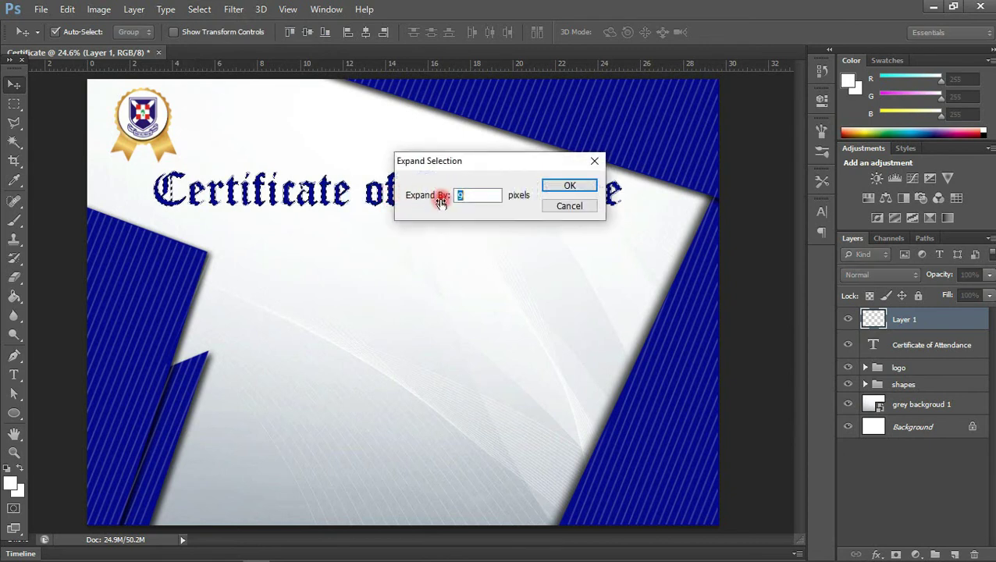
{"action": "left_click", "coordinate": [566, 187]}
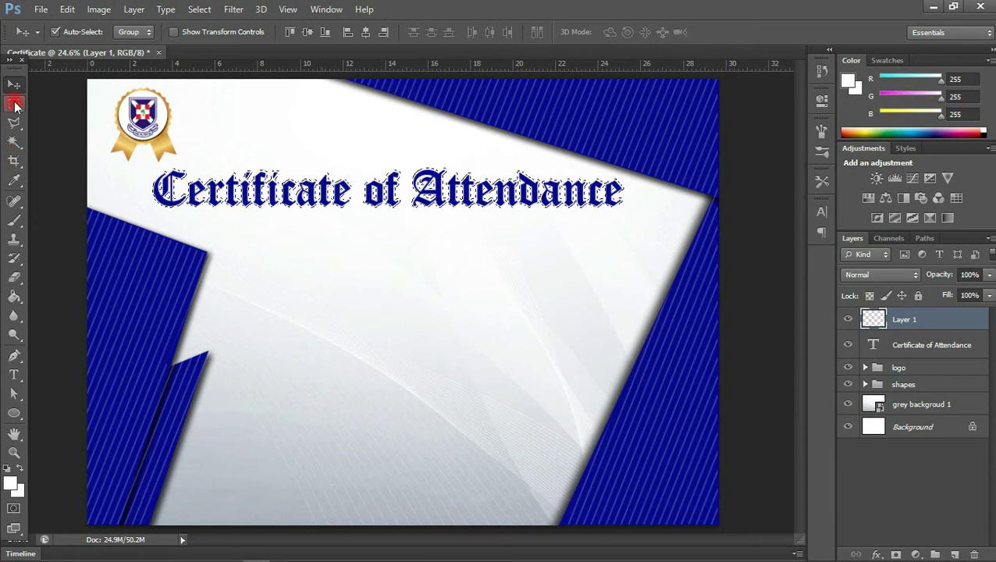
{"action": "left_click", "coordinate": [16, 105]}
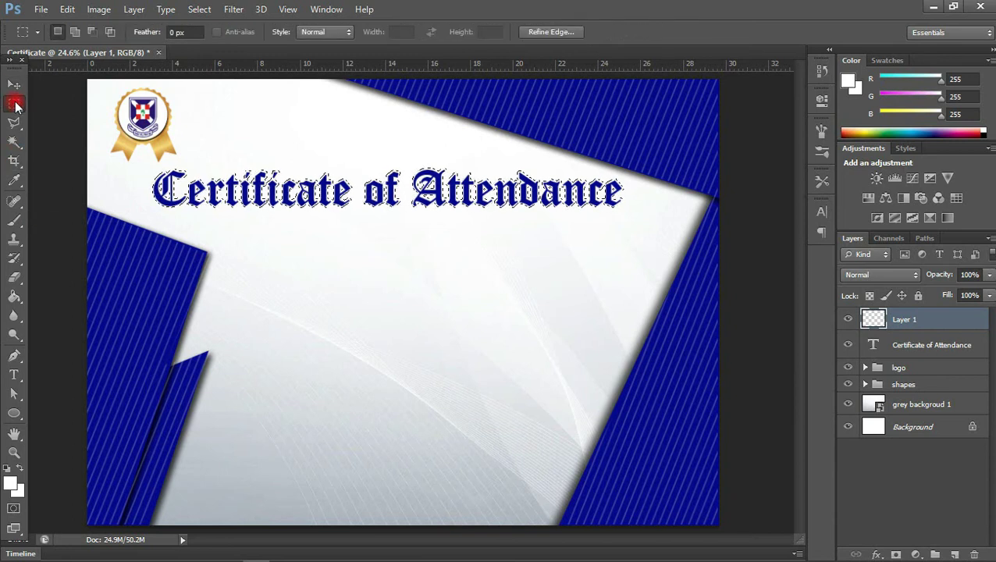
- Stroke the selection with a 3 px outside dark blue outline, then deselect
{"action": "right_click", "coordinate": [261, 181]}
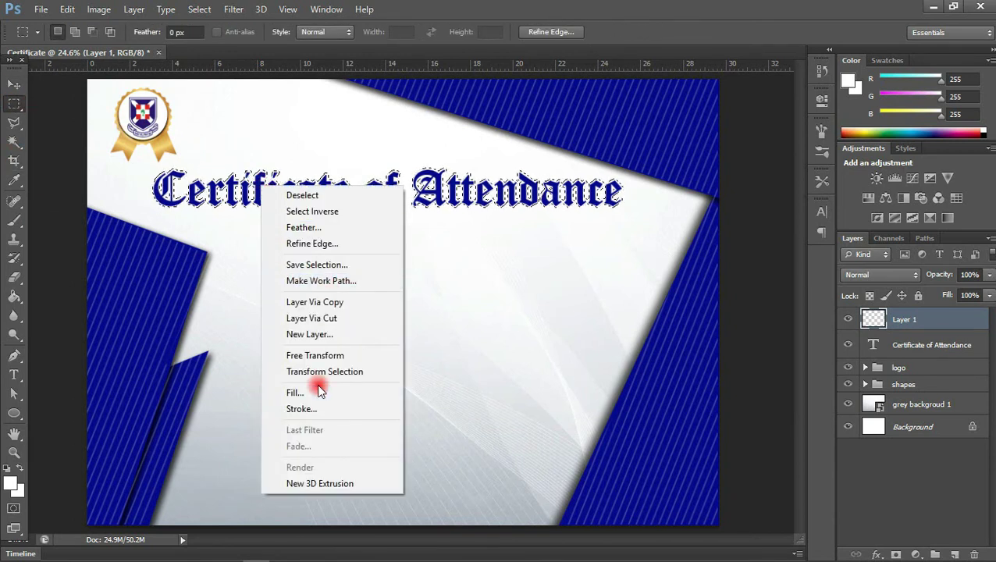
{"action": "left_click", "coordinate": [314, 405]}
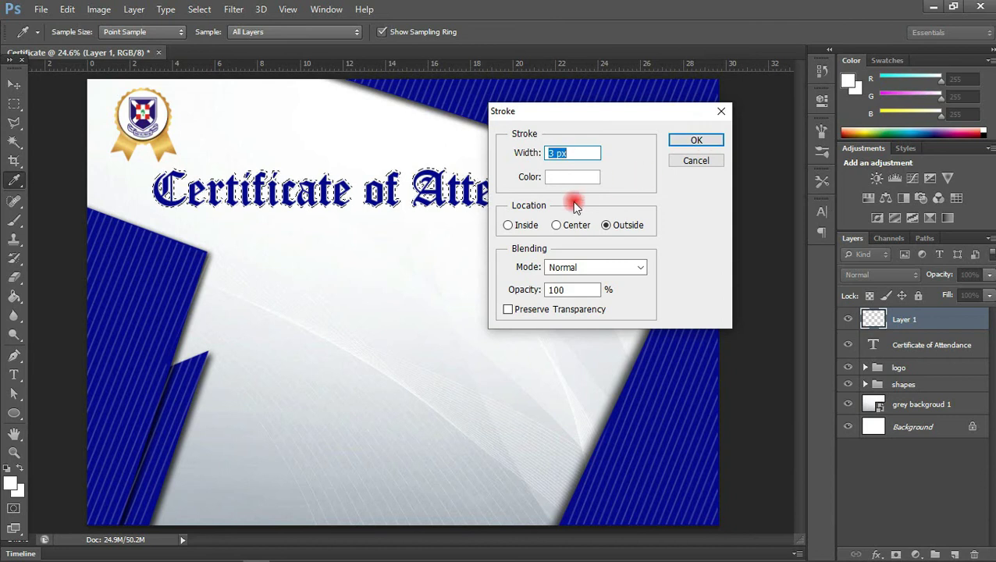
{"action": "left_click", "coordinate": [572, 179]}
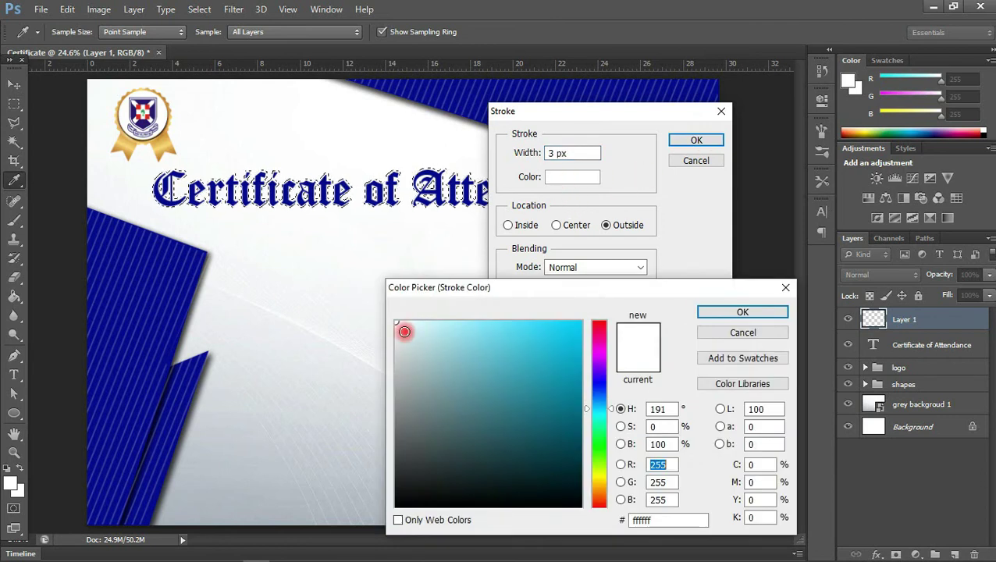
{"action": "left_click", "coordinate": [181, 268]}
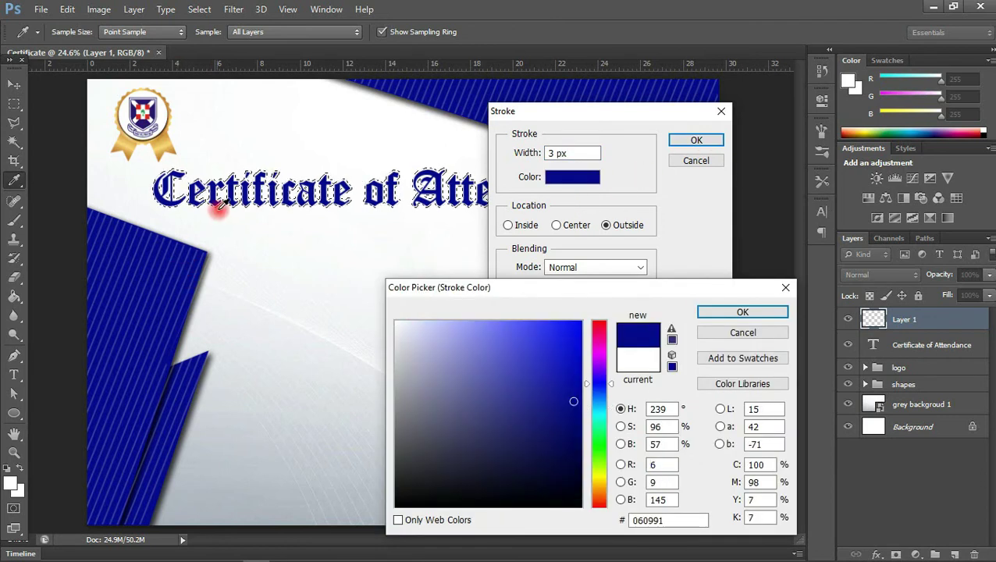
{"action": "left_click", "coordinate": [734, 310]}
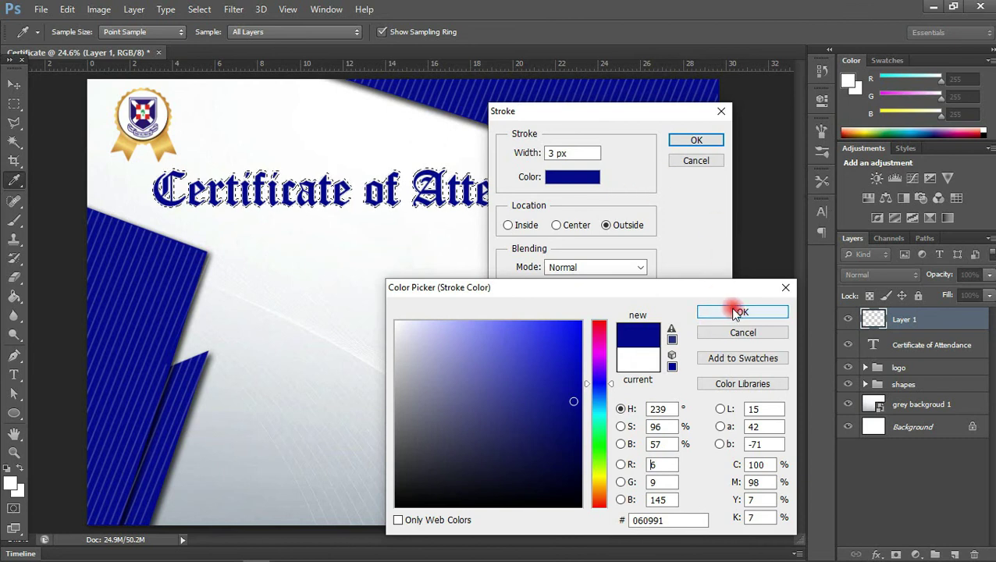
{"action": "left_click", "coordinate": [686, 142]}
{"action": "key", "text": "m"}
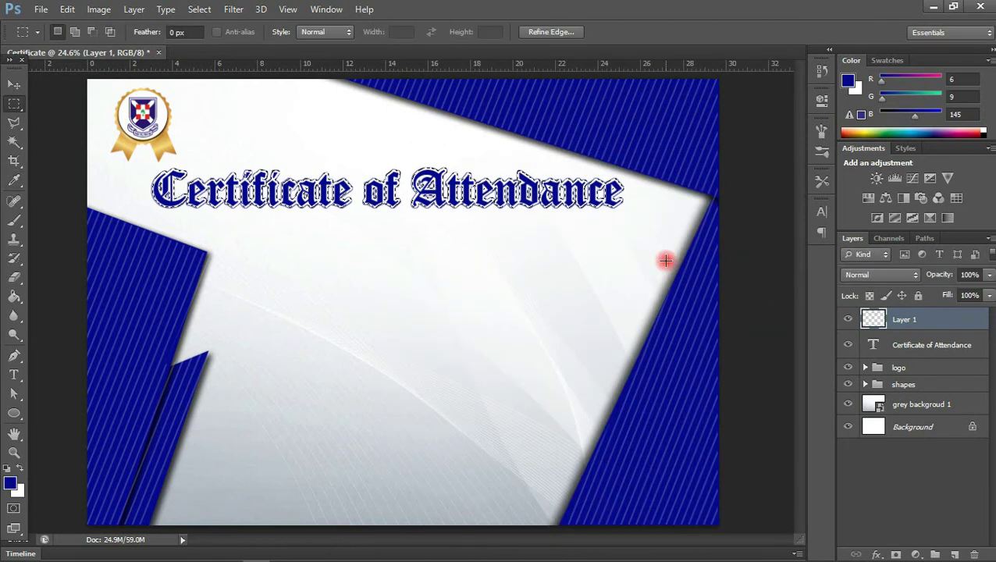
{"action": "key", "text": "ctrl+d"}
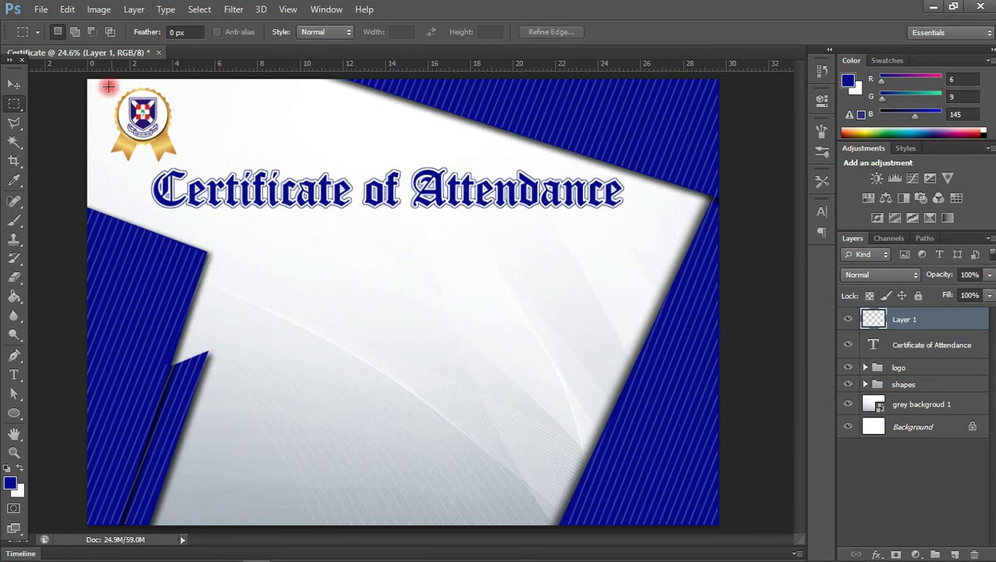
- Check the outline by toggling layer visibility, then group Layer 1 with the title
{"action": "left_click", "coordinate": [14, 83]}
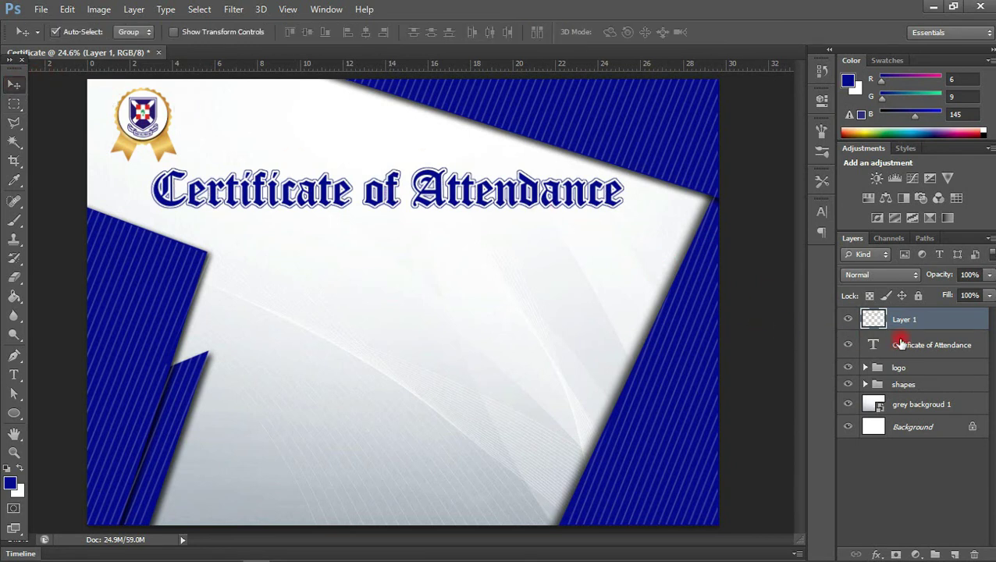
{"action": "left_click", "coordinate": [850, 320]}
{"action": "left_click", "coordinate": [850, 319]}
{"action": "left_click", "coordinate": [850, 345]}
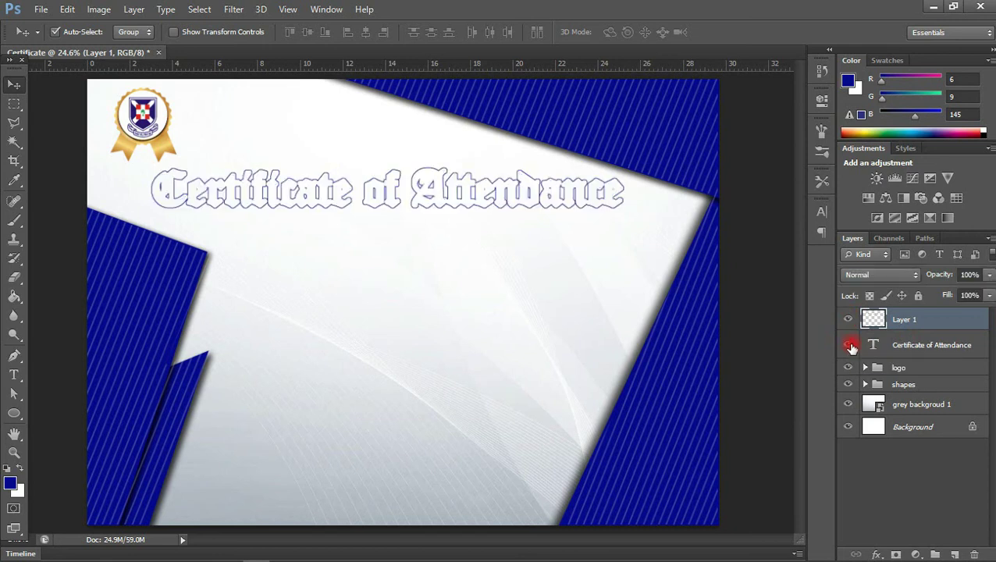
{"action": "left_click", "coordinate": [852, 345]}
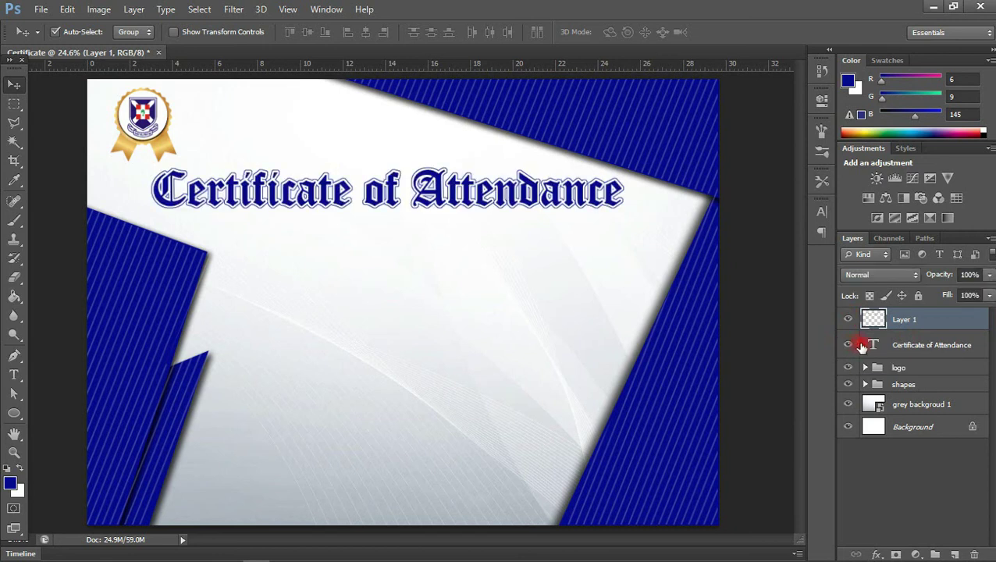
{"action": "left_click", "coordinate": [926, 346], "text": "shift"}
{"action": "key", "text": "ctrl+g"}
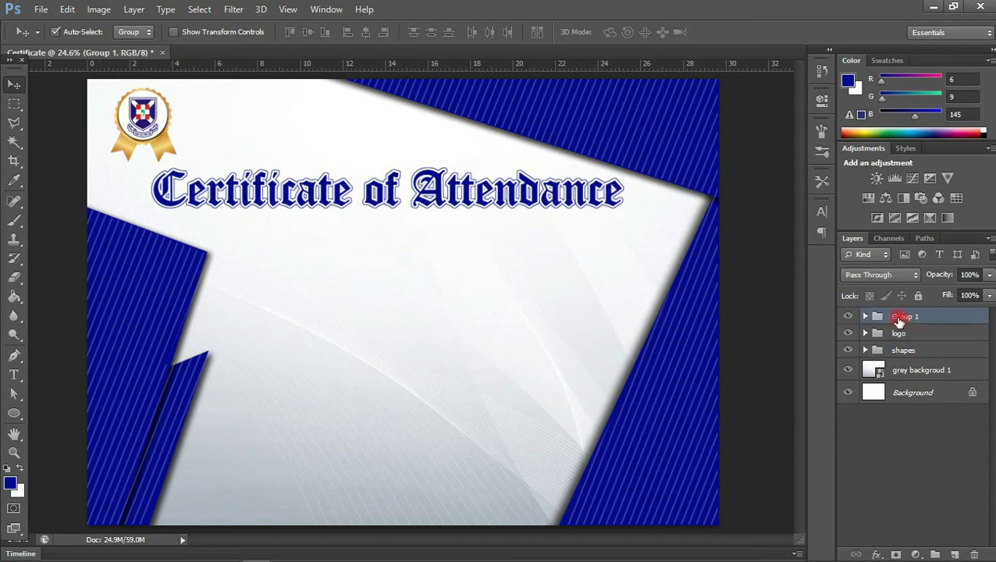
- Name the new group 'certificate'
{"action": "type", "text": "certificate"}
{"action": "key", "text": "Return"}
{"action": "key", "text": "t"}
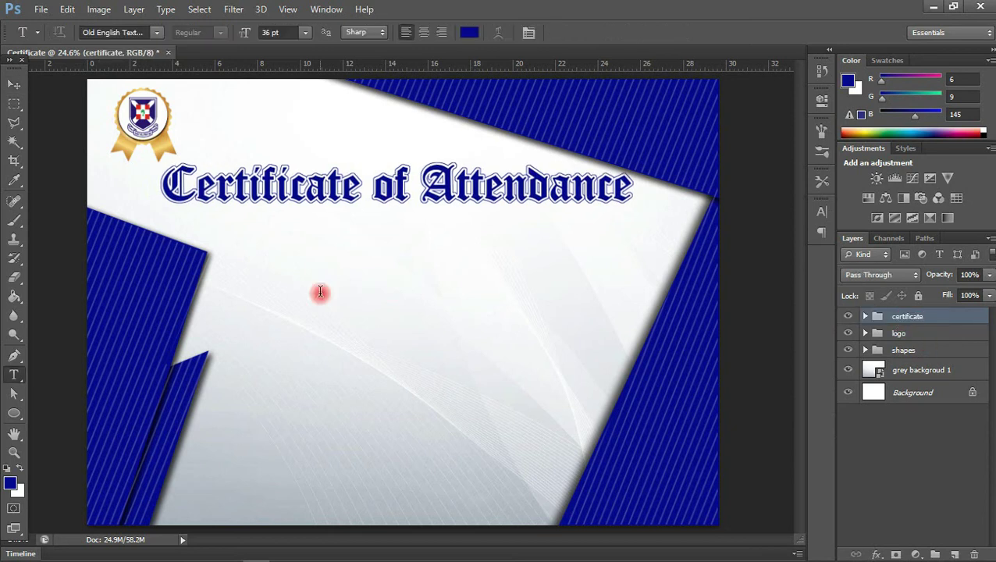
- Type 'proudly presented to' below the title and shift it up and left
{"action": "left_click", "coordinate": [319, 292]}
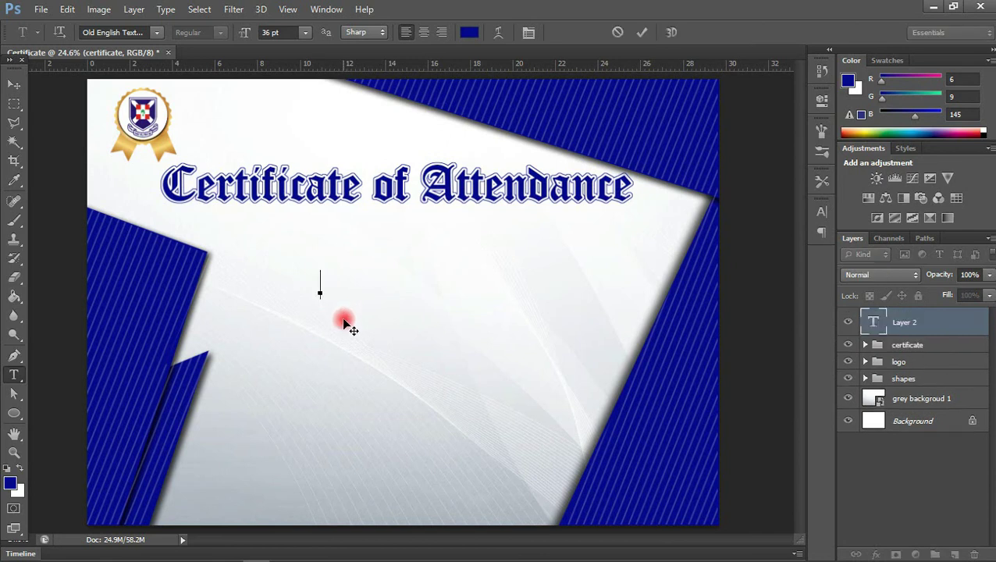
{"action": "type", "text": "pro "}
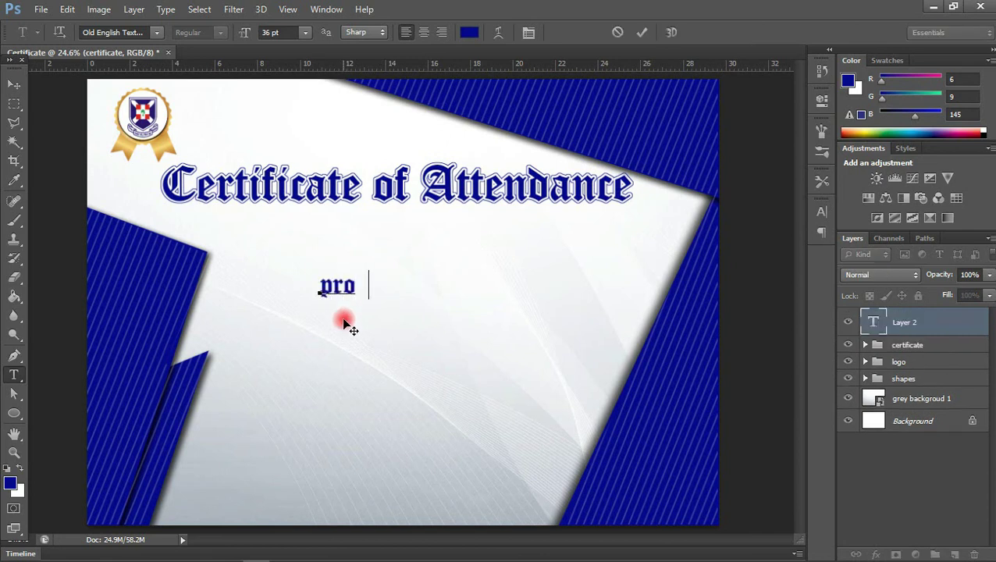
{"action": "type", "text": "udl"}
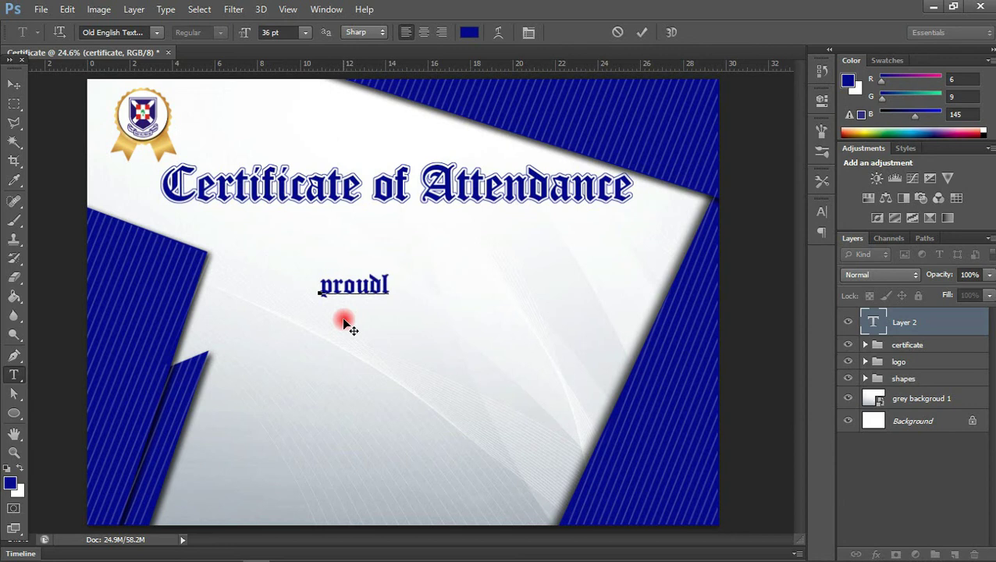
{"action": "type", "text": "y"}
{"action": "type", "text": " presente"}
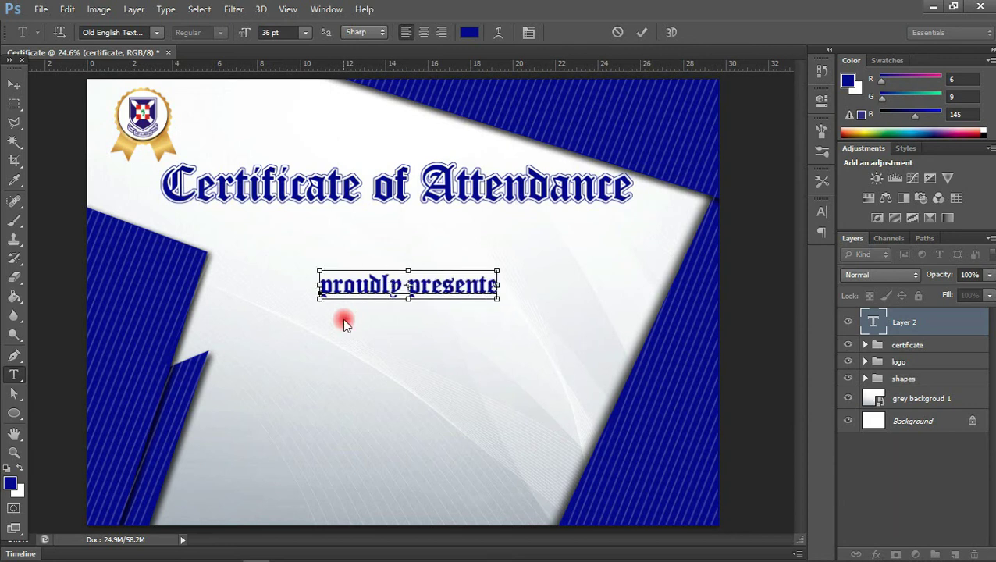
{"action": "type", "text": "d "}
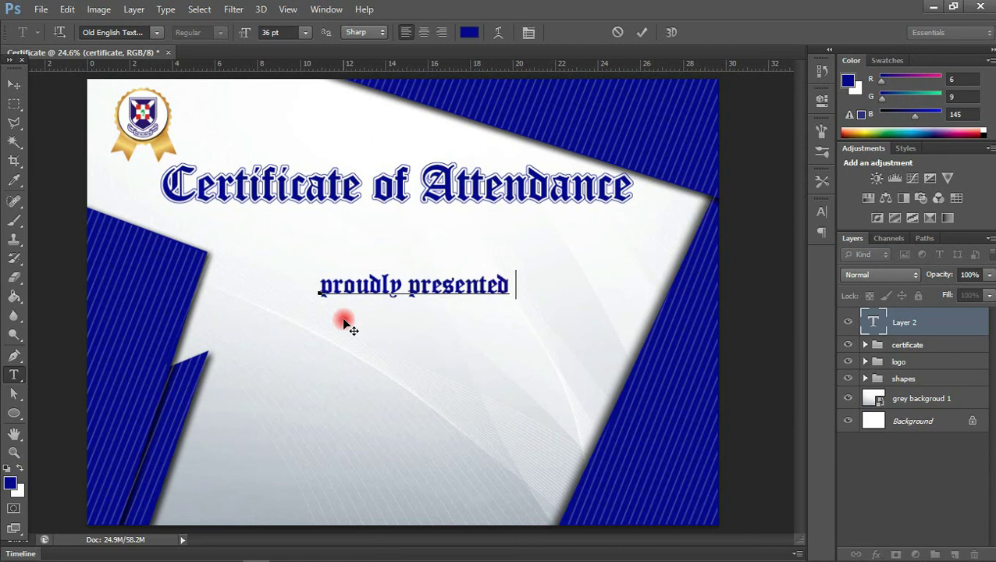
{"action": "type", "text": "to"}
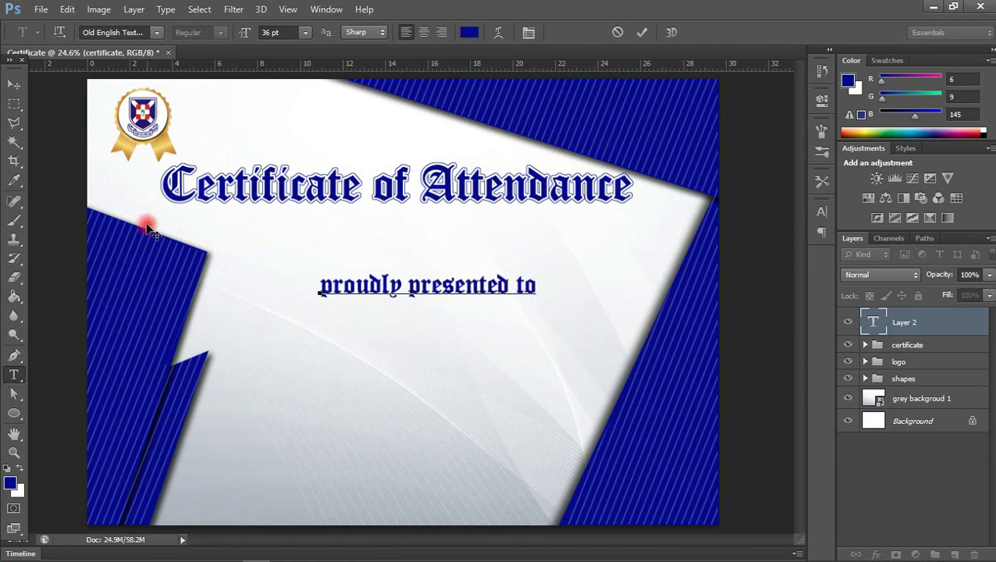
{"action": "left_click", "coordinate": [10, 83]}
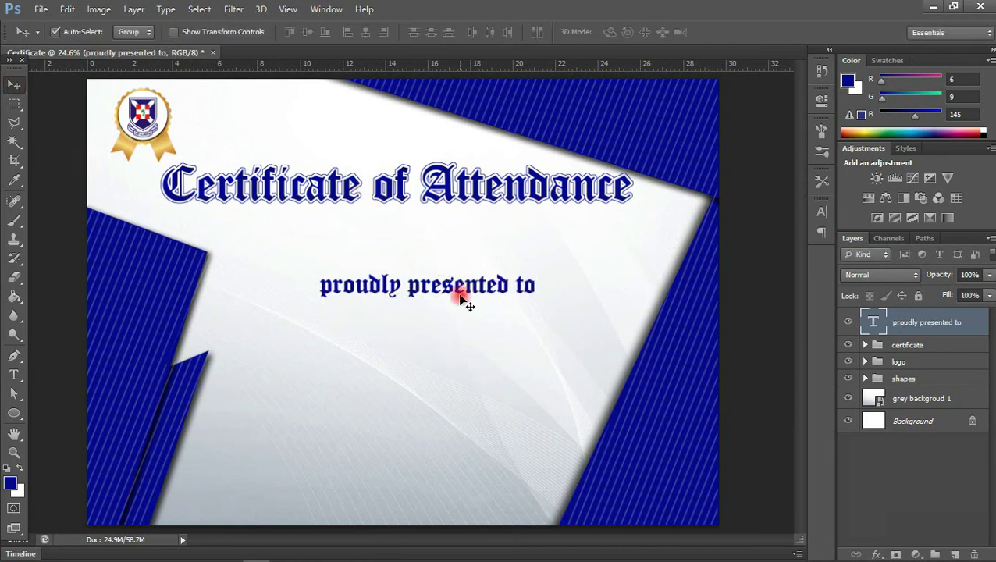
{"action": "left_click_drag", "start_coordinate": [459, 288], "coordinate": [435, 267]}
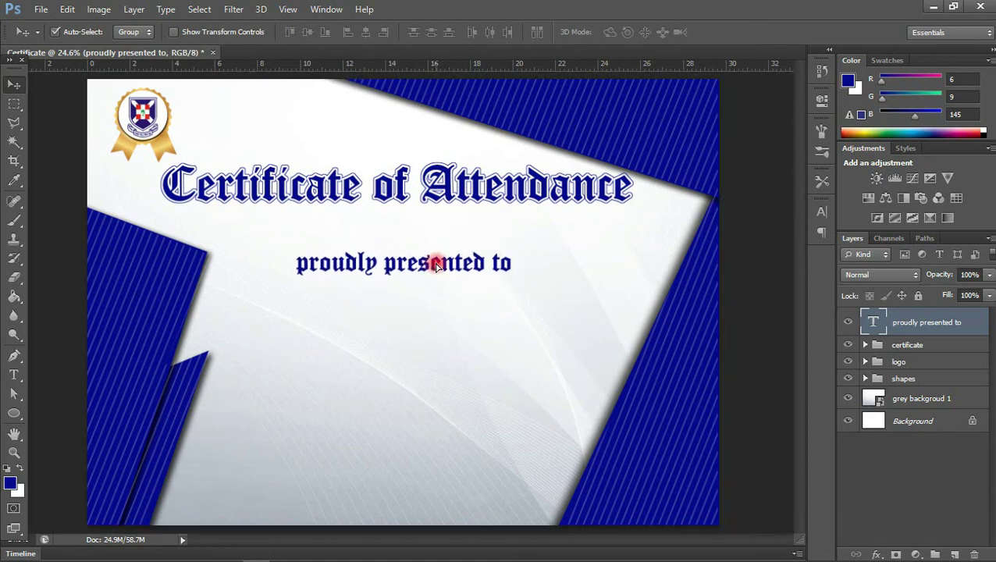
- Set the line to LEMON MILK at 14 pt and centre it under the title
{"action": "left_click", "coordinate": [817, 214]}
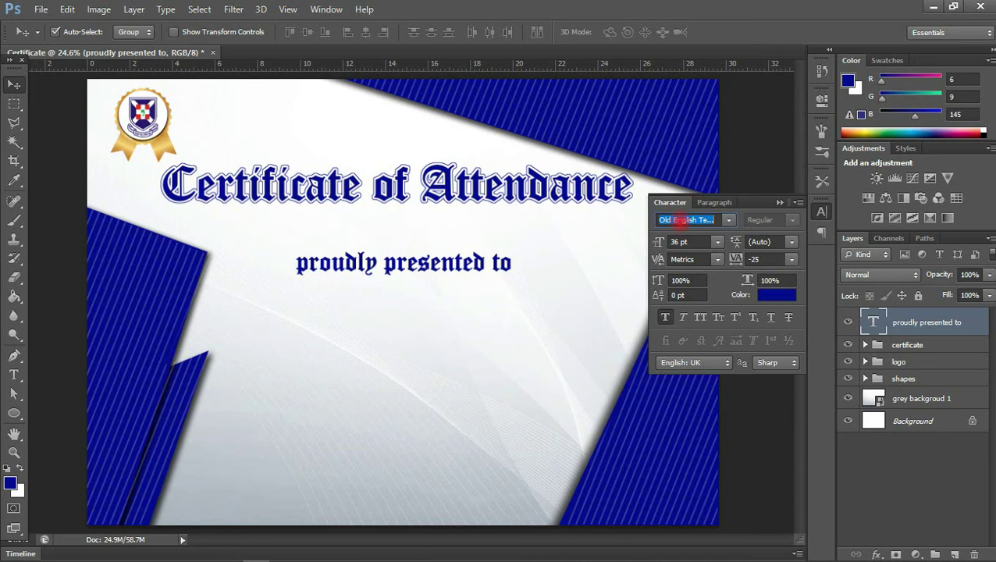
{"action": "type", "text": "LEMON MILK"}
{"action": "key", "text": "Return"}
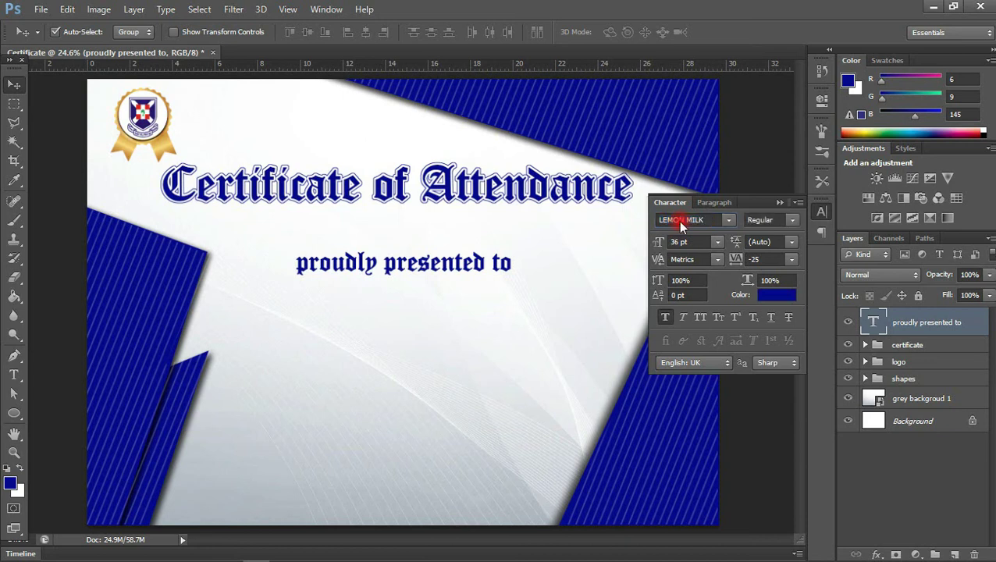
{"action": "left_click_drag", "start_coordinate": [520, 266], "coordinate": [458, 232]}
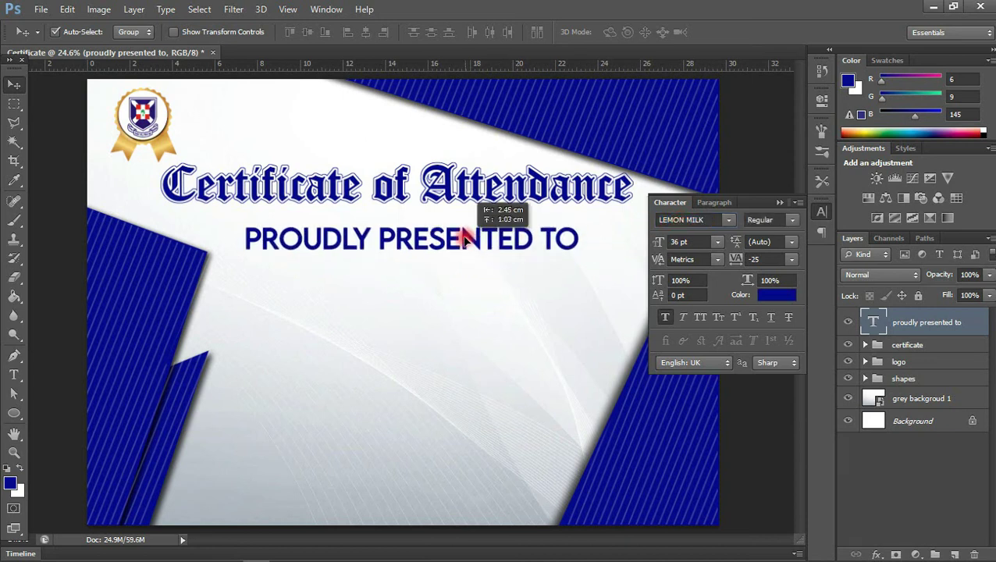
{"action": "left_click", "coordinate": [716, 242]}
{"action": "left_click", "coordinate": [716, 361]}
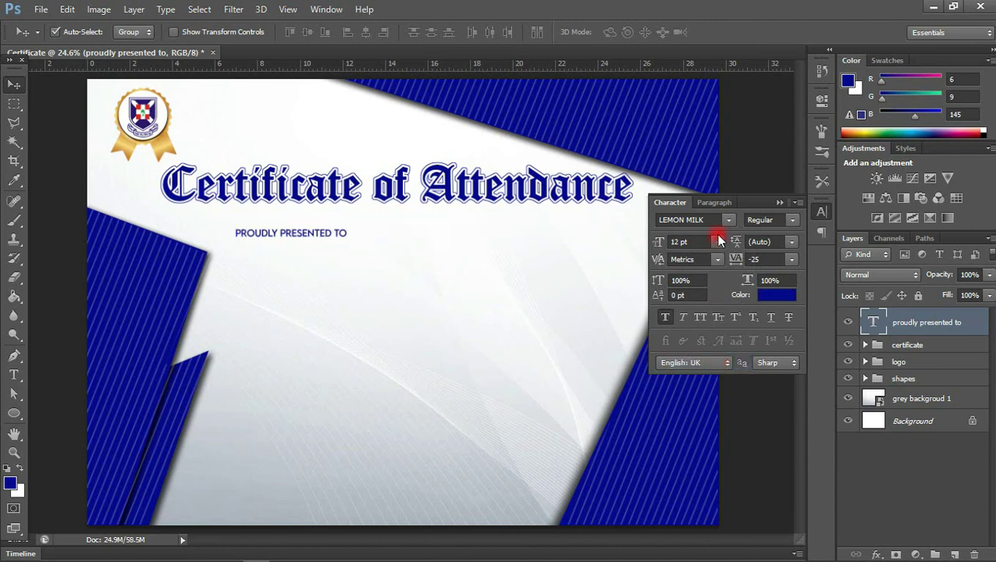
{"action": "left_click", "coordinate": [717, 242]}
{"action": "left_click", "coordinate": [707, 363]}
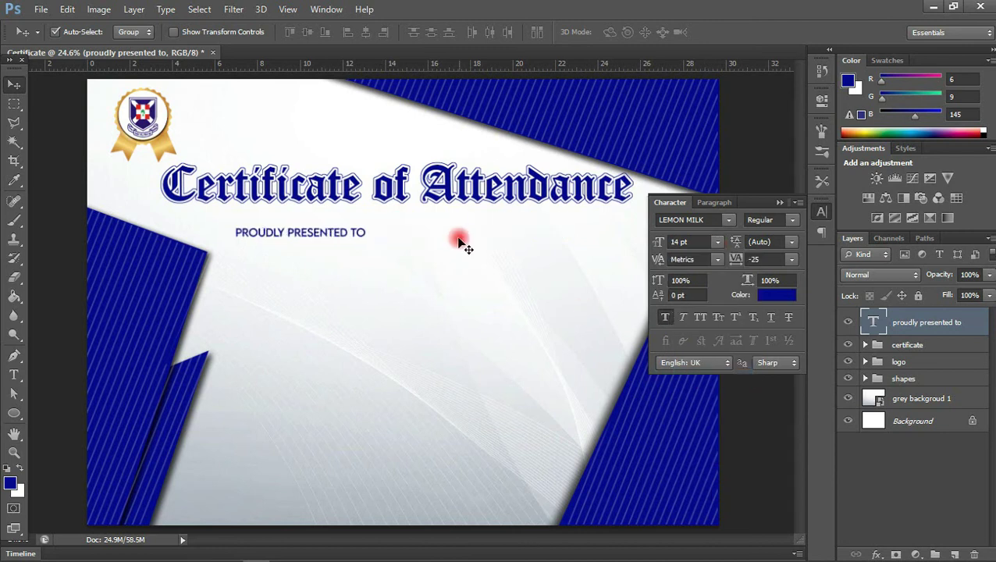
{"action": "left_click_drag", "start_coordinate": [356, 232], "coordinate": [450, 220]}
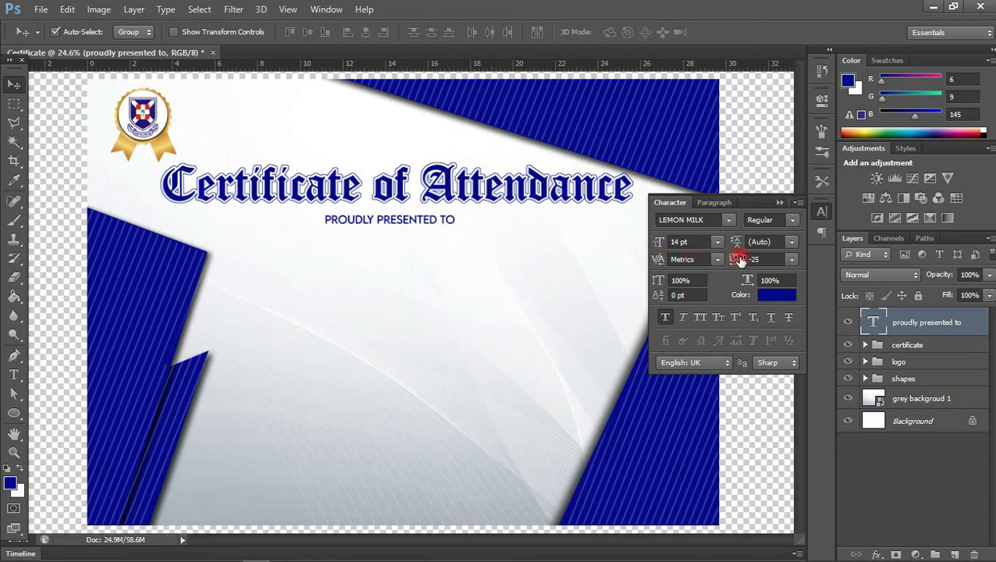
- Widen the line's letter spacing, make it Medium weight, and colour it black
{"action": "left_click_drag", "start_coordinate": [737, 264], "coordinate": [738, 263]}
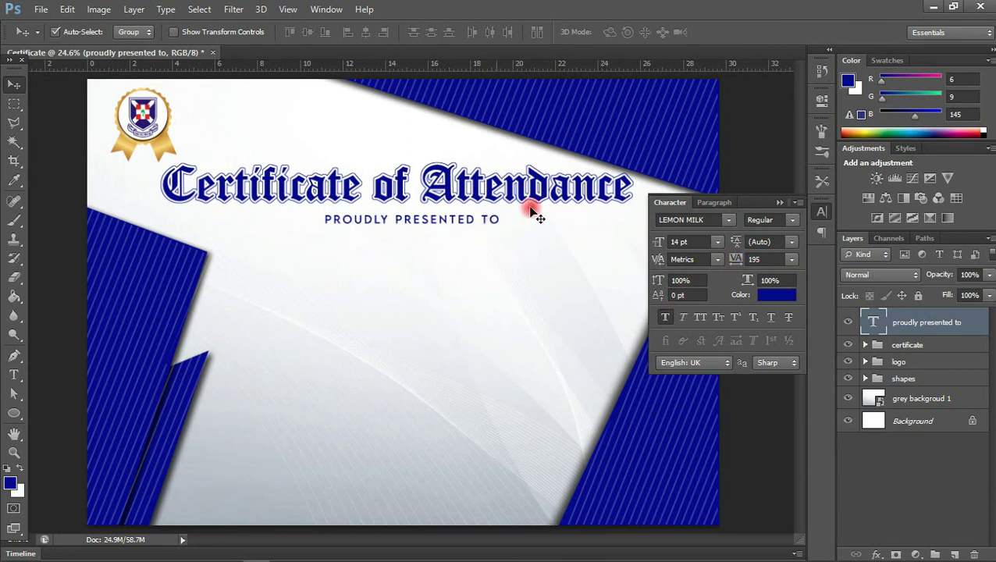
{"action": "left_click", "coordinate": [793, 222]}
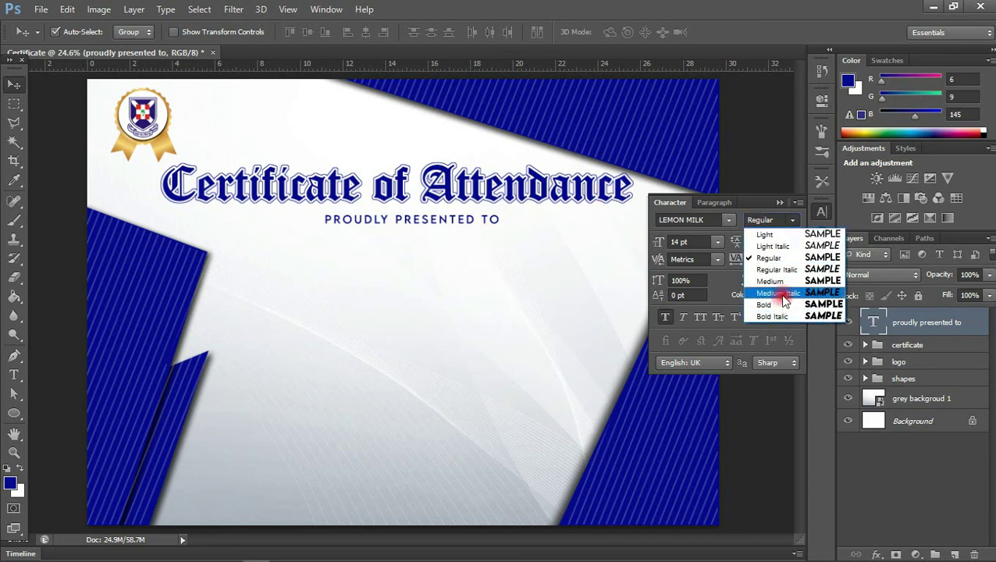
{"action": "left_click", "coordinate": [794, 281]}
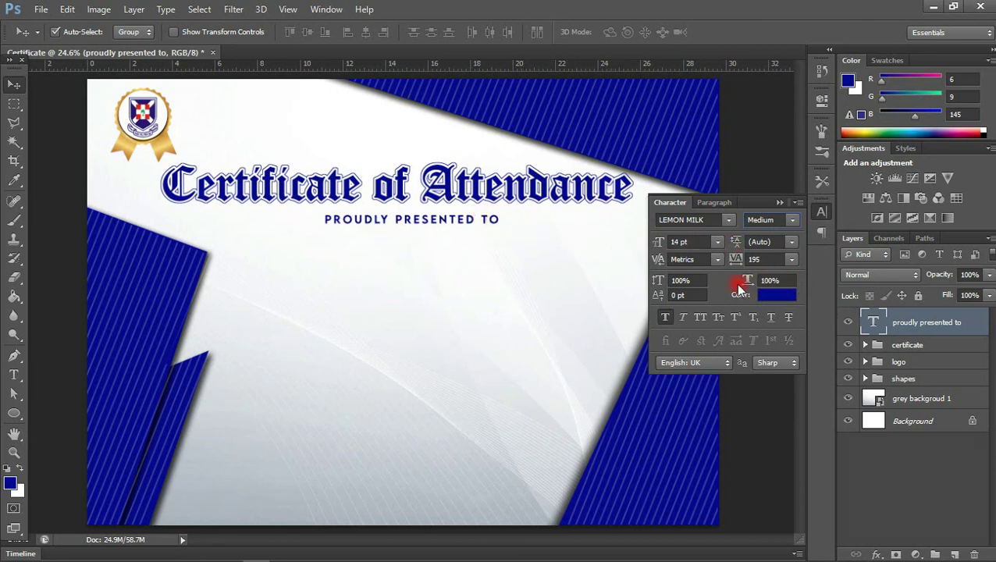
{"action": "left_click", "coordinate": [781, 295]}
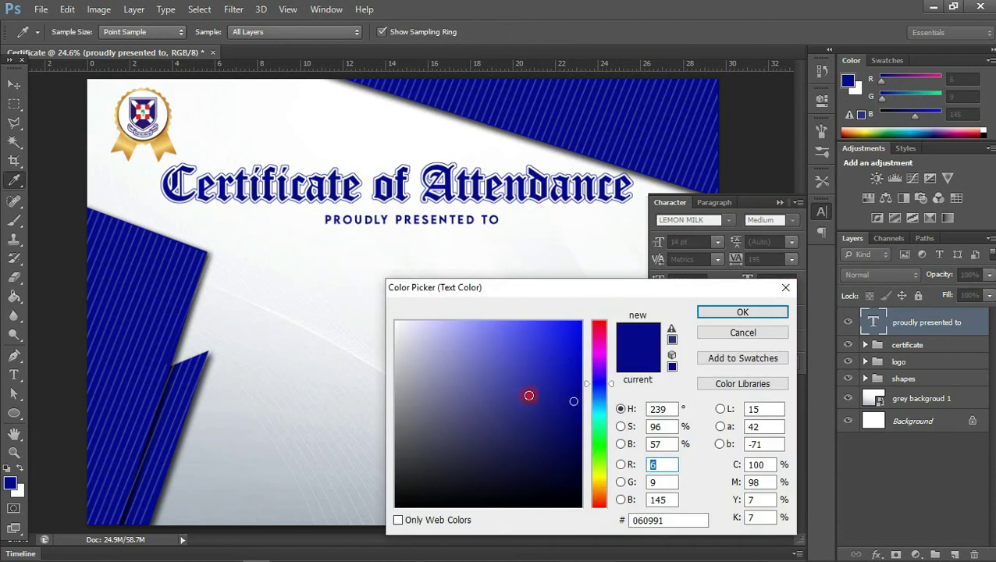
{"action": "left_click_drag", "start_coordinate": [577, 499], "coordinate": [593, 521]}
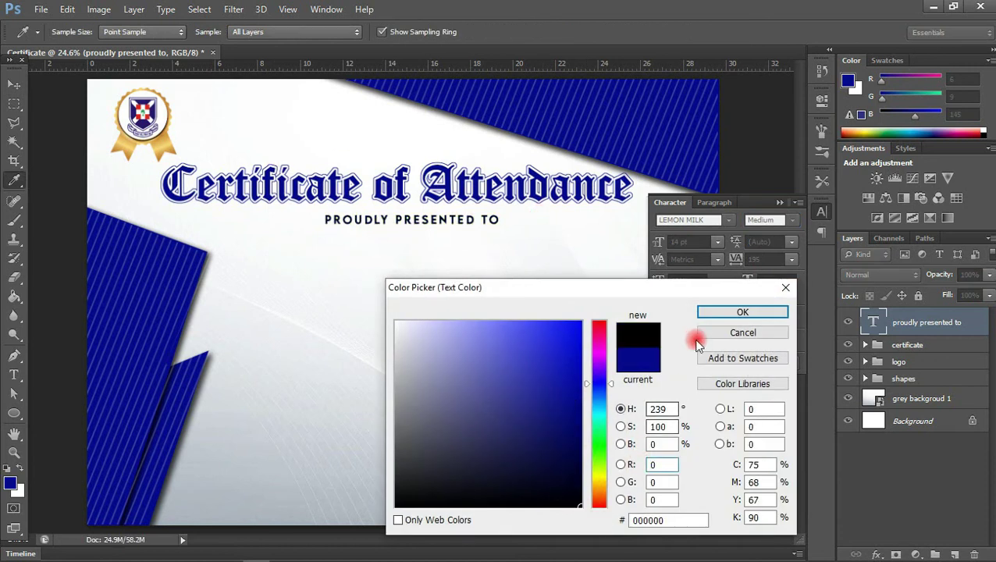
{"action": "left_click", "coordinate": [732, 313]}
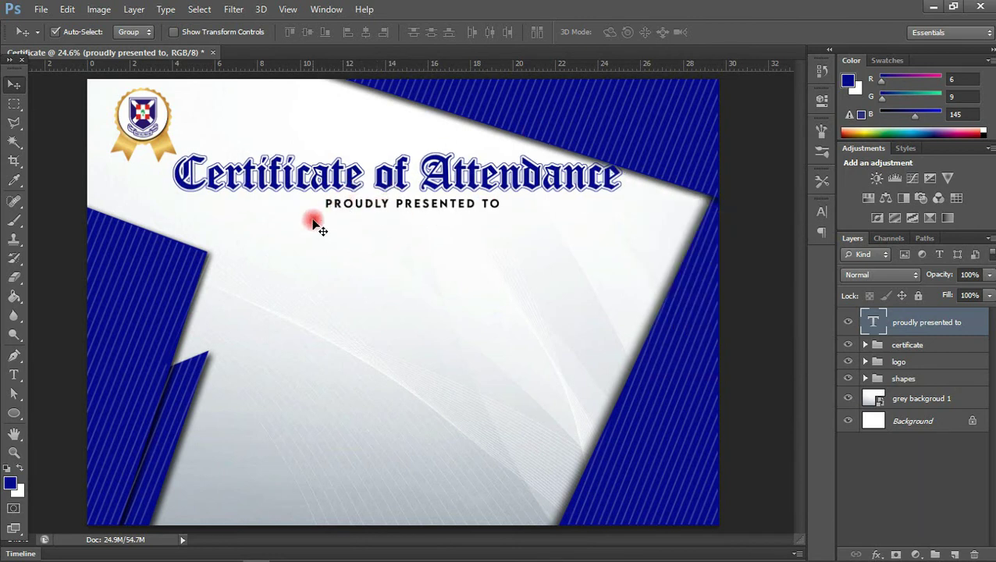
- Nudge the logo left and shrink it slightly
{"action": "left_click_drag", "start_coordinate": [139, 135], "coordinate": [133, 135]}
{"action": "key", "text": "ctrl+t"}
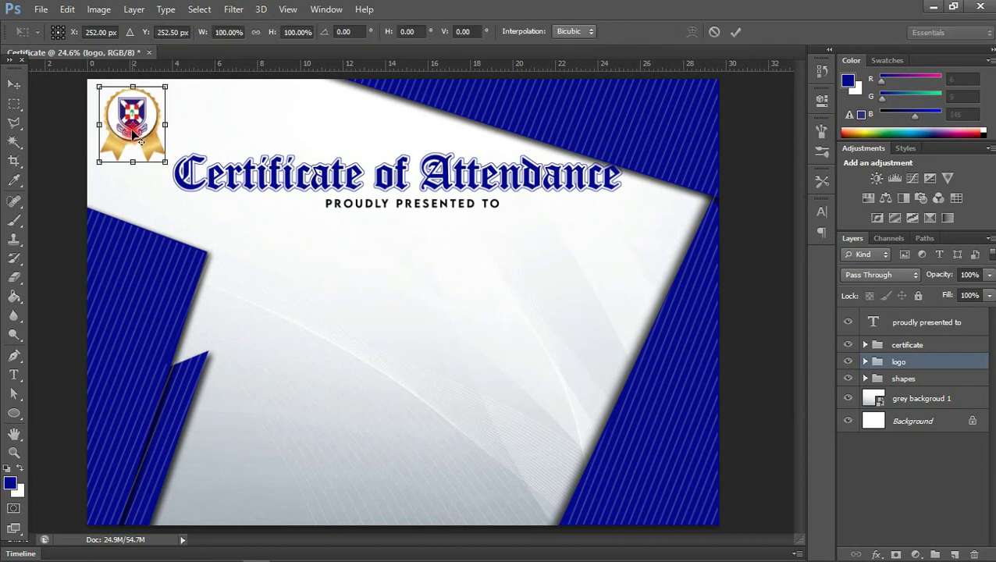
{"action": "left_click_drag", "start_coordinate": [99, 88], "coordinate": [102, 94]}
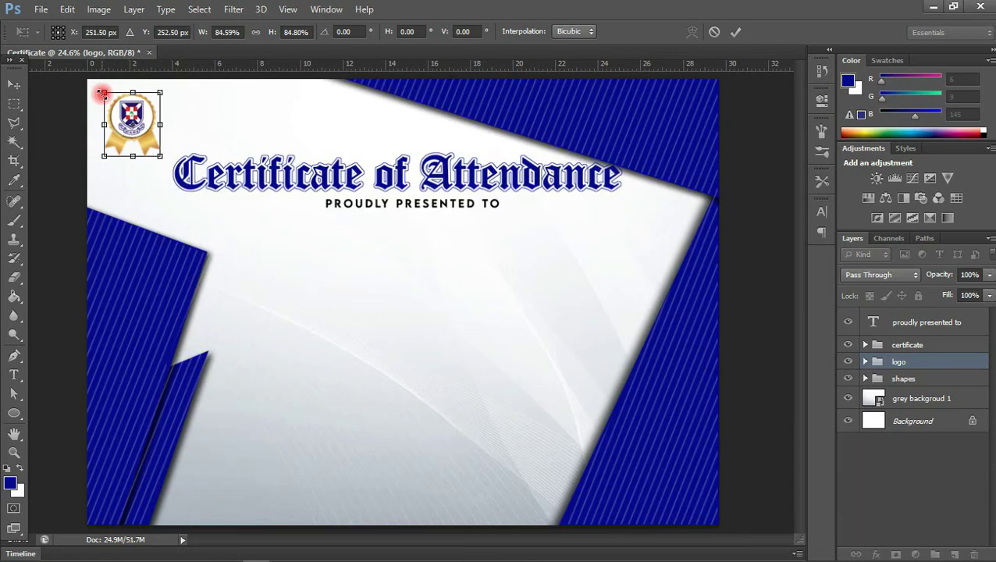
{"action": "left_click_drag", "start_coordinate": [102, 94], "coordinate": [102, 93]}
{"action": "key", "text": "Return"}
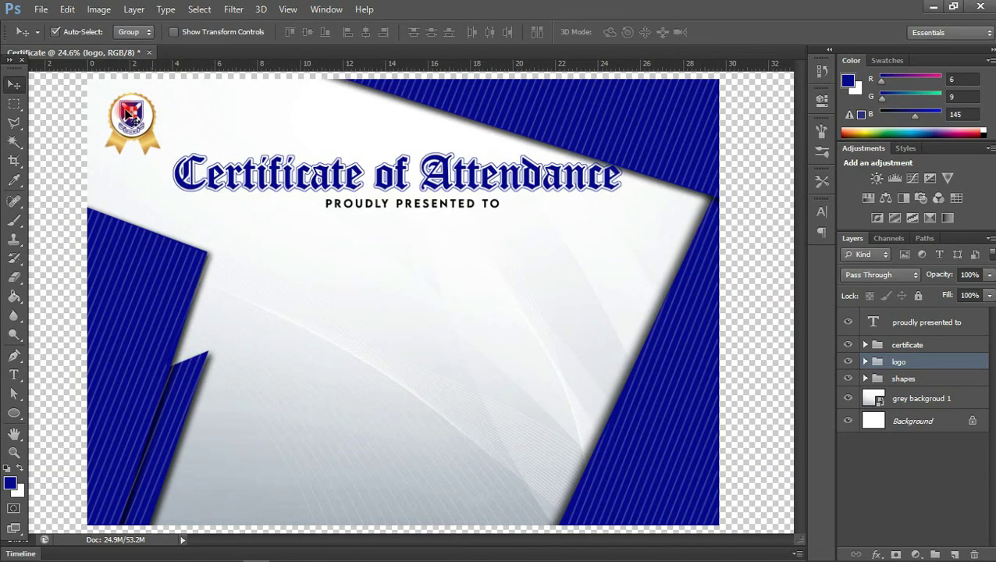
- Add 'APENKWA PRESBY' and 'CHURCH OF GHANA' text lines, scaled and placed beside the logo
{"action": "key", "text": "t"}
{"action": "left_click", "coordinate": [266, 286]}
{"action": "type", "text": "APENKWA PRESBY"}
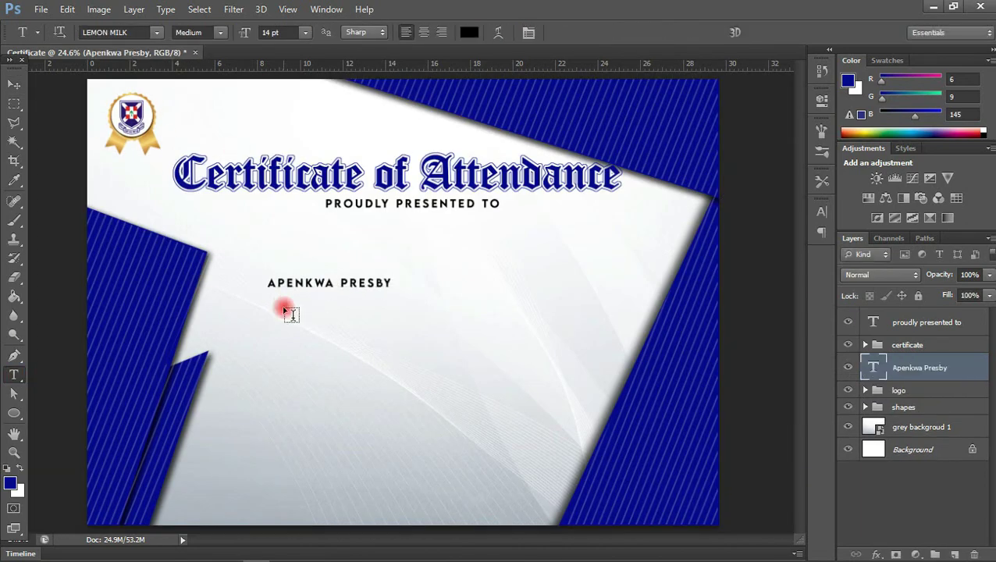
{"action": "left_click", "coordinate": [255, 376]}
{"action": "type", "text": "CHURCH OF GHANA"}
{"action": "key", "text": "ctrl+Return"}
{"action": "left_click_drag", "start_coordinate": [324, 344], "coordinate": [230, 107]}
{"action": "left_click_drag", "start_coordinate": [324, 367], "coordinate": [230, 121]}
{"action": "left_click", "coordinate": [230, 121], "text": "shift"}
{"action": "key", "text": "ctrl+t"}
{"action": "left_click_drag", "start_coordinate": [303, 129], "coordinate": [289, 133]}
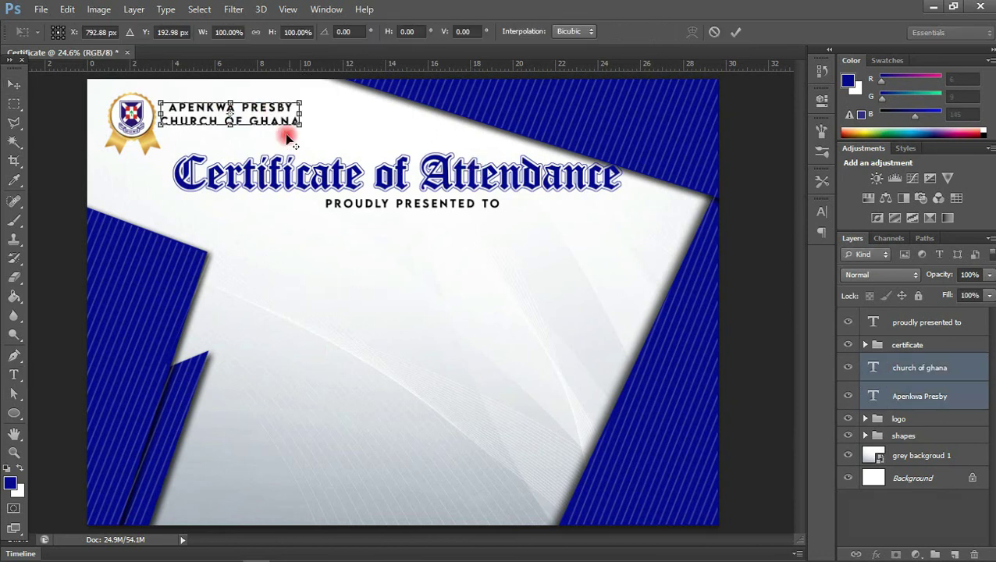
{"action": "key", "text": "Return"}
{"action": "mouse_move", "coordinate": [203, 113]}
{"action": "left_mouse_down"}
{"action": "mouse_move", "coordinate": [182, 107]}
{"action": "mouse_move", "coordinate": [163, 119]}
{"action": "left_mouse_up"}
- Add a thin vertical divider, shift the name text right, then group and shrink the header
{"action": "key", "text": "u"}
{"action": "key", "text": "v"}
{"action": "left_click", "coordinate": [207, 103]}
{"action": "left_click", "coordinate": [211, 114], "text": "shift"}
{"action": "key", "text": "shift+Right"}
{"action": "key", "text": "shift+Right"}
{"action": "key", "text": "shift+Right"}
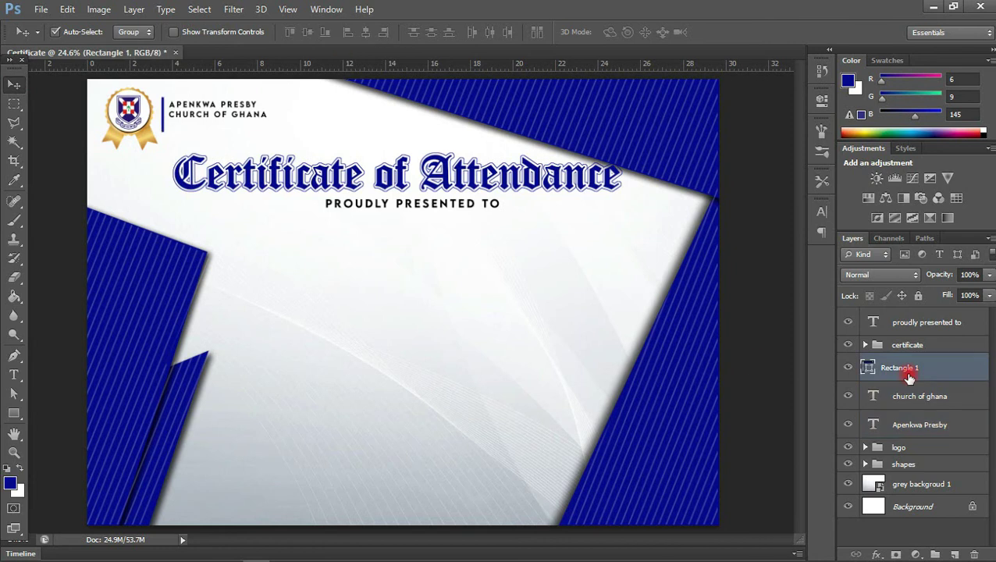
{"action": "left_click", "coordinate": [898, 448], "text": "ctrl"}
{"action": "key", "text": "ctrl+g"}
{"action": "key", "text": "ctrl+t"}
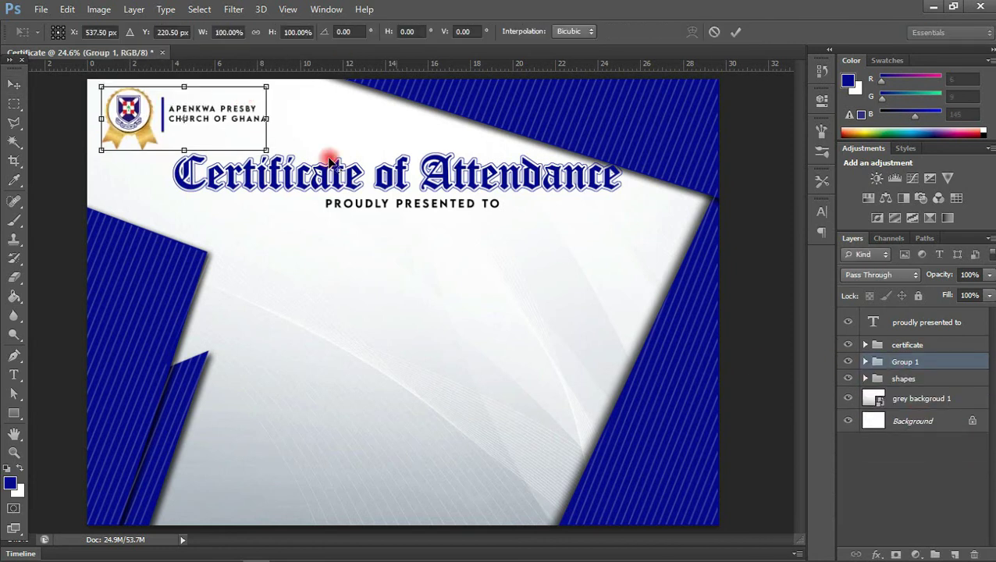
{"action": "left_click_drag", "start_coordinate": [266, 150], "coordinate": [228, 141]}
{"action": "key", "text": "Return"}
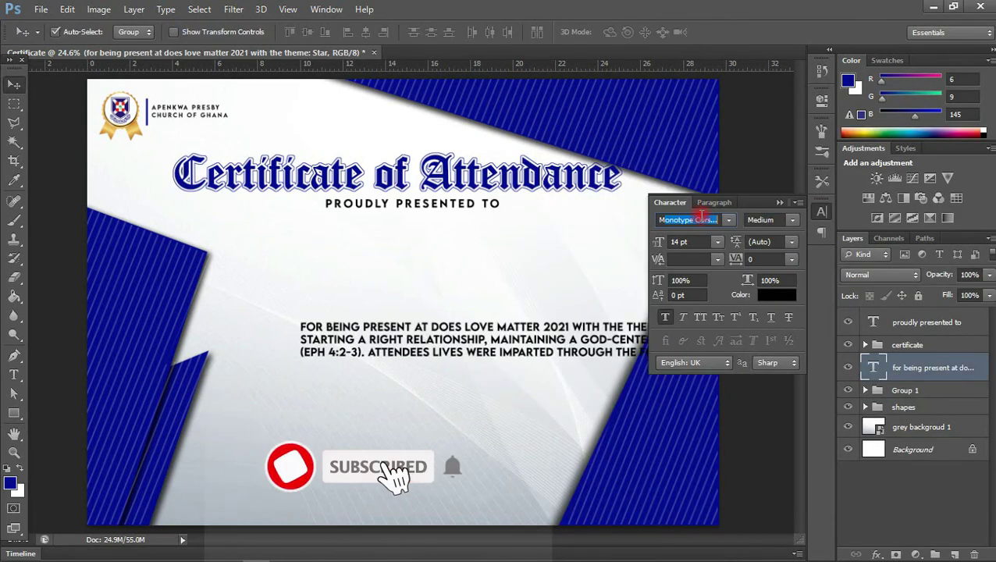
- Set the body paragraph to Myriad Pro 18 pt, centred, and move it under the heading
{"action": "type", "text": "Myriad Pro"}
{"action": "left_click", "coordinate": [717, 241]}
{"action": "left_click", "coordinate": [703, 377]}
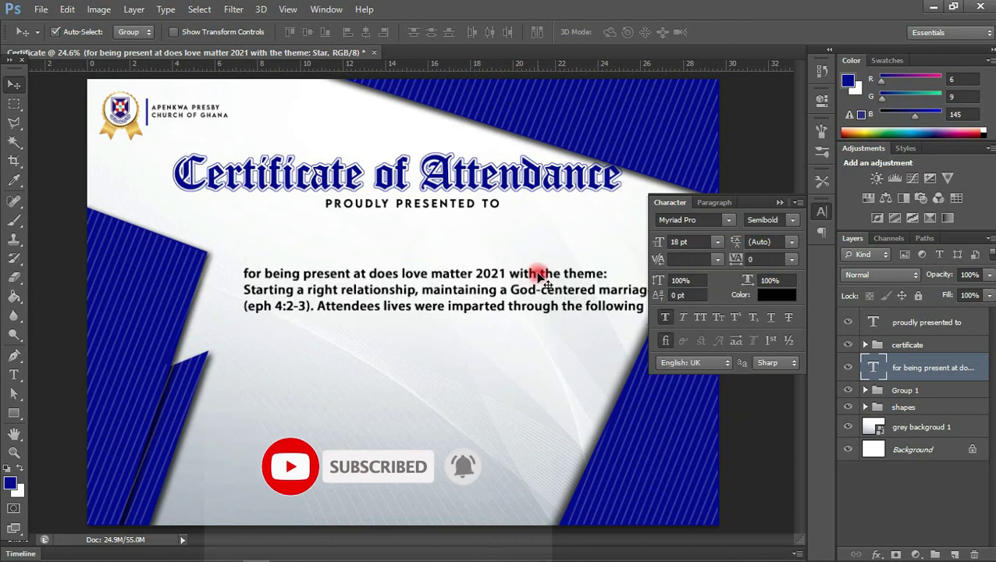
{"action": "double_click", "coordinate": [539, 277]}
{"action": "key", "text": "ctrl+a"}
{"action": "key", "text": "ctrl+shift+c"}
{"action": "left_click_drag", "start_coordinate": [288, 294], "coordinate": [442, 267]}
- Add a colon after THEME, set 'THEME:' in small caps, and nudge the paragraph
{"action": "key", "text": "t"}
{"action": "left_click", "coordinate": [231, 313]}
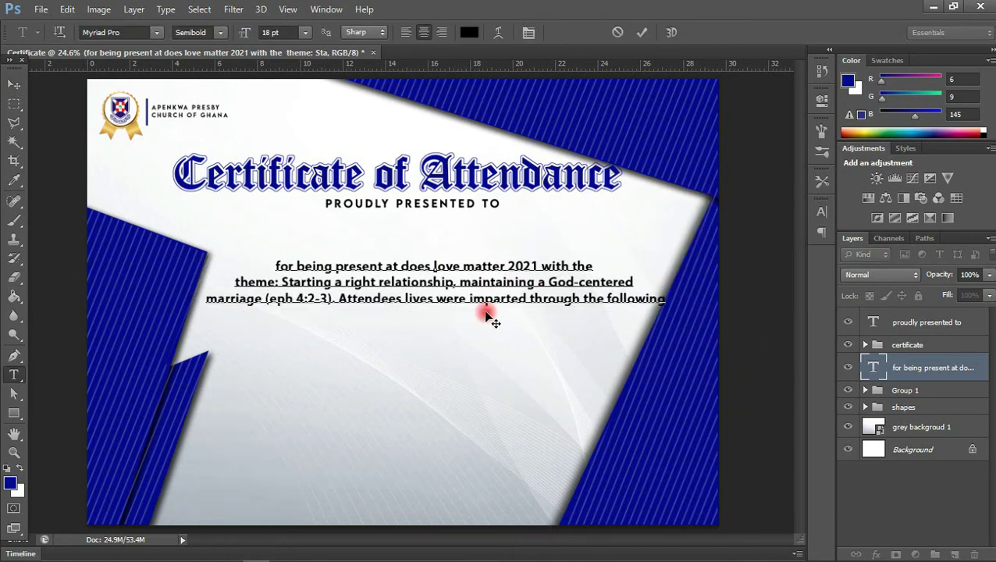
{"action": "key", "text": "Return"}
{"action": "type", "text": ":"}
{"action": "key", "text": "ctrl+Return"}
{"action": "key", "text": "v"}
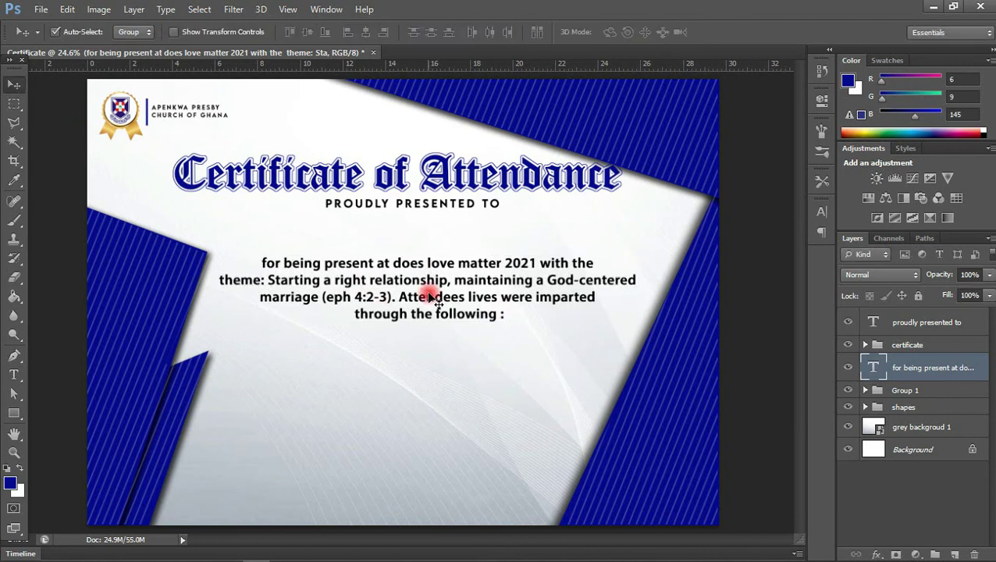
{"action": "double_click", "coordinate": [242, 280]}
{"action": "left_click", "coordinate": [822, 211]}
{"action": "left_click", "coordinate": [699, 315]}
{"action": "left_click", "coordinate": [822, 211]}
{"action": "key", "text": "ctrl+Return"}
{"action": "key", "text": "v"}
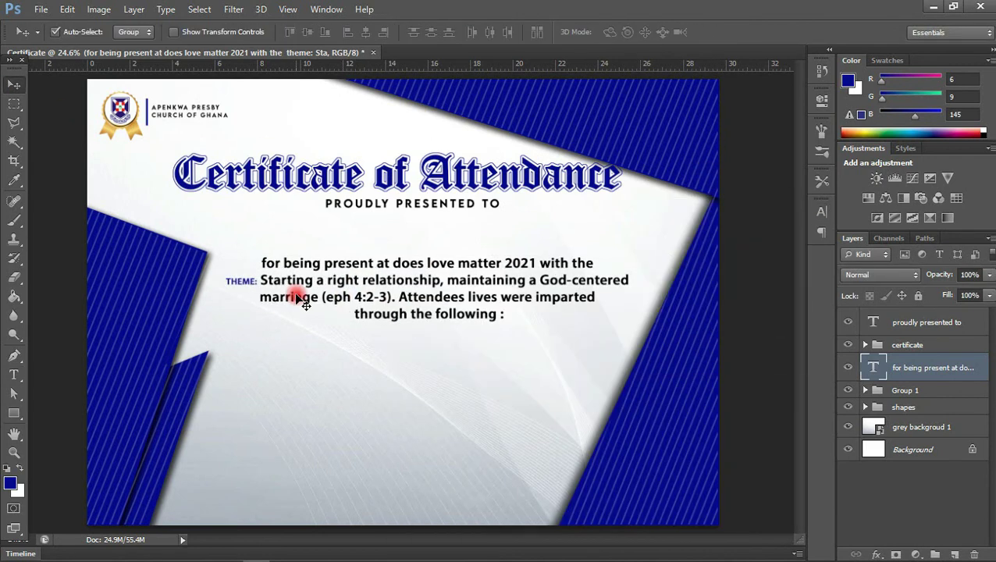
{"action": "left_click_drag", "start_coordinate": [305, 303], "coordinate": [295, 316]}
- Paste the three-line topic list from Notepad and set it to 18 pt
{"action": "key", "text": "alt+Tab"}
{"action": "key", "text": "ctrl+c"}
{"action": "key", "text": "alt+Tab"}
{"action": "key", "text": "ctrl+v"}
{"action": "key", "text": "ctrl+Return"}
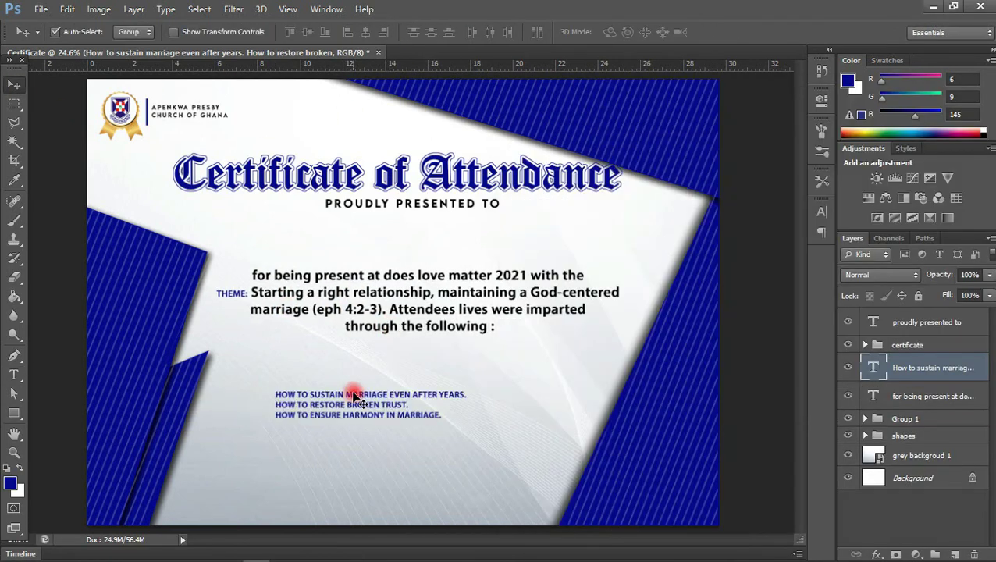
{"action": "left_click", "coordinate": [822, 211]}
{"action": "left_click", "coordinate": [717, 242]}
{"action": "left_click", "coordinate": [700, 384]}
{"action": "left_click", "coordinate": [683, 317]}
- Draw a small bullet dot before the first list line and duplicate it for the second
{"action": "key", "text": "u"}
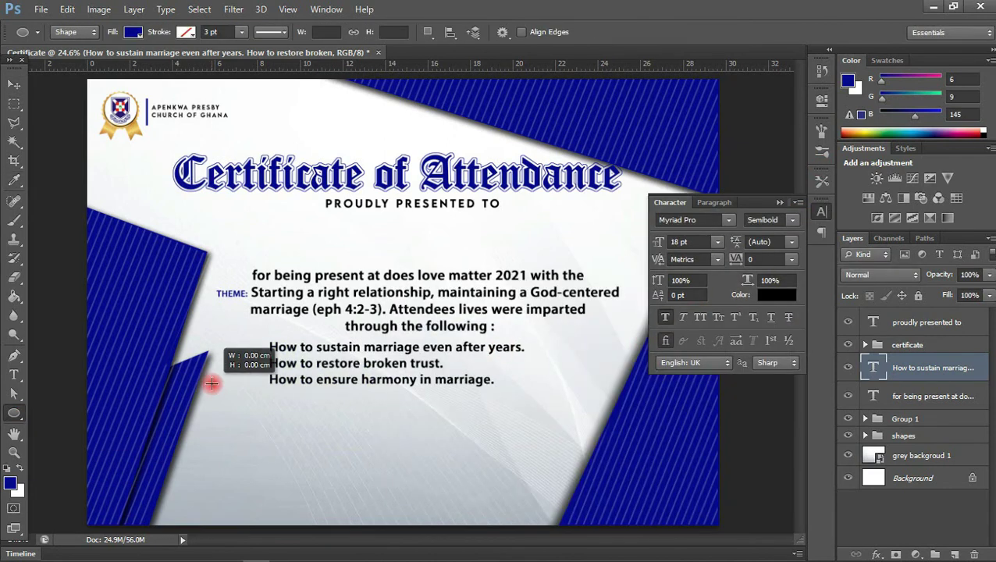
{"action": "mouse_move", "coordinate": [212, 384]}
{"action": "left_mouse_down"}
{"action": "mouse_move", "coordinate": [266, 348]}
{"action": "mouse_move", "coordinate": [264, 363]}
{"action": "left_mouse_up"}
{"action": "key", "text": "v"}
{"action": "key", "text": "ctrl+j"}
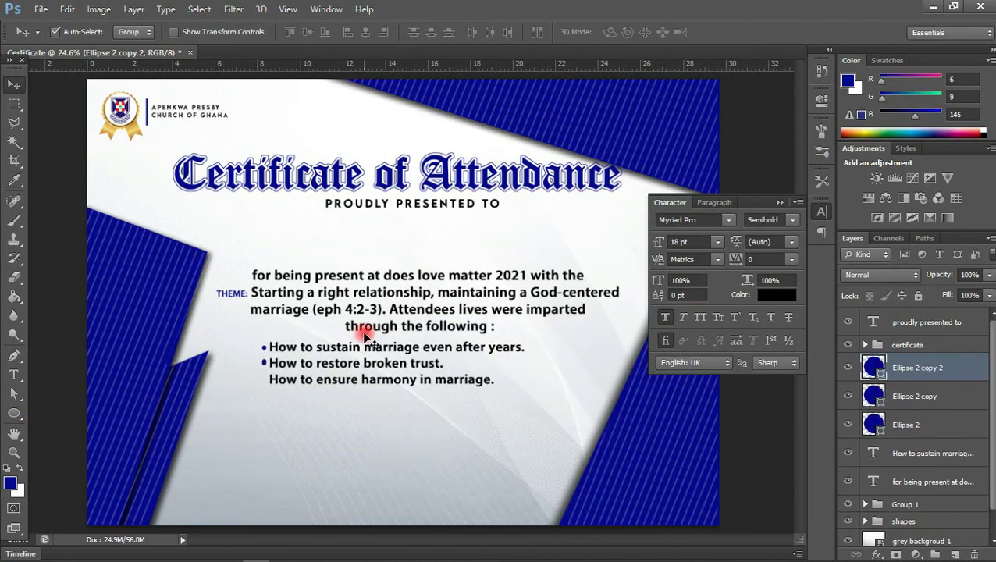
- Paste the closing 'God bless you' line and move it below the list
{"action": "key", "text": "alt+Tab"}
{"action": "key", "text": "ctrl+c"}
{"action": "key", "text": "alt+Tab"}
{"action": "key", "text": "ctrl+v"}
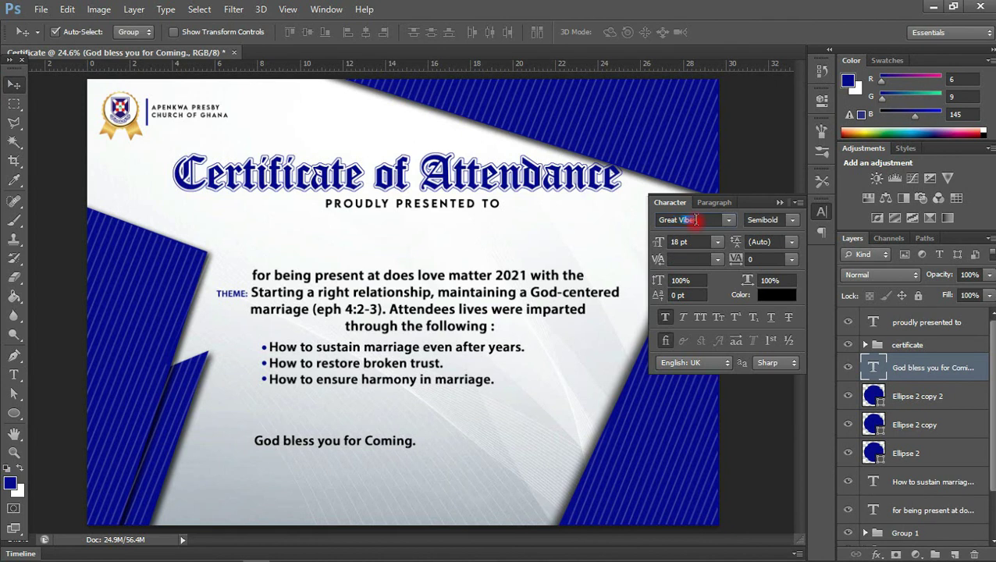
{"action": "mouse_move", "coordinate": [453, 444]}
{"action": "left_mouse_down"}
{"action": "mouse_move", "coordinate": [441, 422]}
{"action": "mouse_move", "coordinate": [469, 410]}
{"action": "left_mouse_up"}
- Draw a thin signature line near the bottom-left of the certificate
{"action": "left_click", "coordinate": [822, 211]}
{"action": "key", "text": "u"}
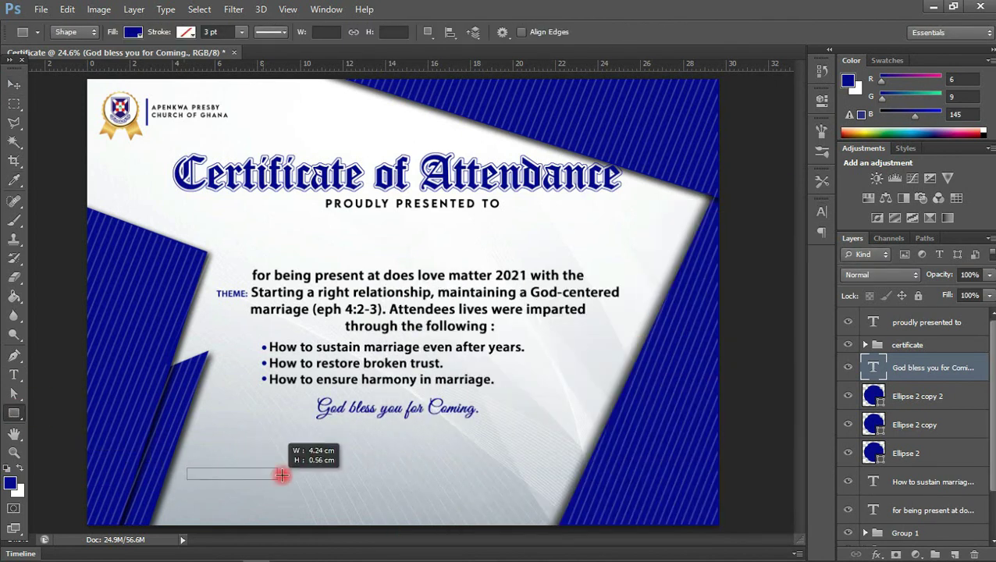
{"action": "left_click_drag", "start_coordinate": [187, 467], "coordinate": [310, 471]}
{"action": "key", "text": "v"}
{"action": "key", "text": "alt+Tab"}
{"action": "left_click_drag", "start_coordinate": [499, 266], "coordinate": [617, 287]}
{"action": "key", "text": "ctrl+c"}
{"action": "key", "text": "alt+Tab"}
{"action": "key", "text": "ctrl+v"}
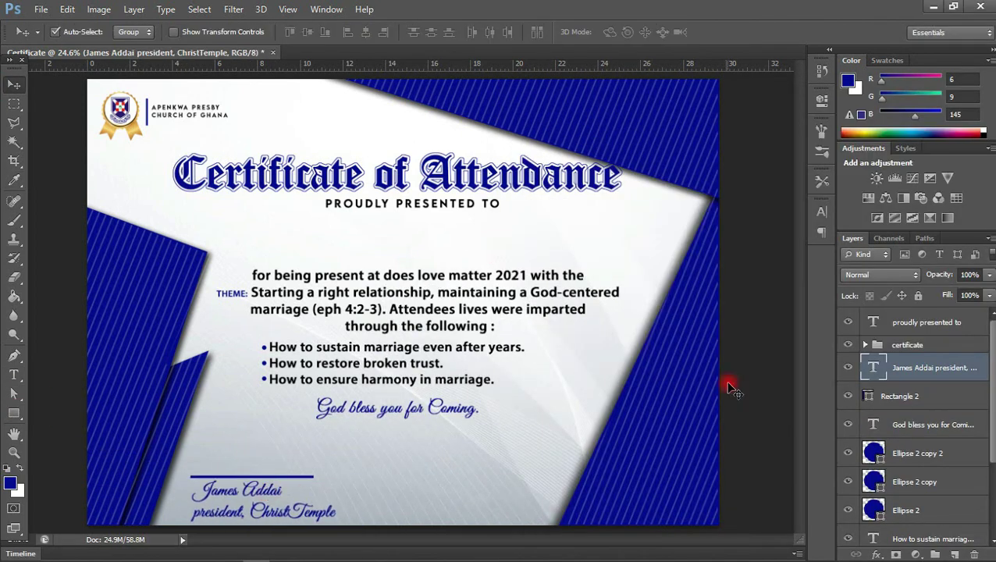
- Centre-align the name and title lines and shrink the block about its centre
{"action": "left_click", "coordinate": [822, 211]}
{"action": "left_click", "coordinate": [720, 202]}
{"action": "left_click", "coordinate": [687, 221]}
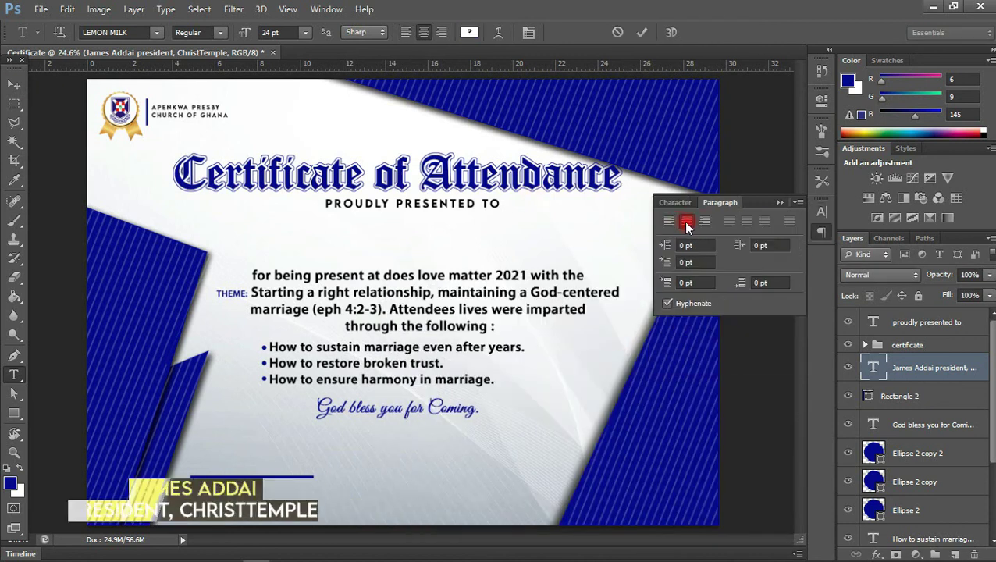
{"action": "key", "text": "ctrl+t"}
{"action": "left_click_drag", "start_coordinate": [372, 524], "coordinate": [328, 508]}
{"action": "key", "text": "Return"}
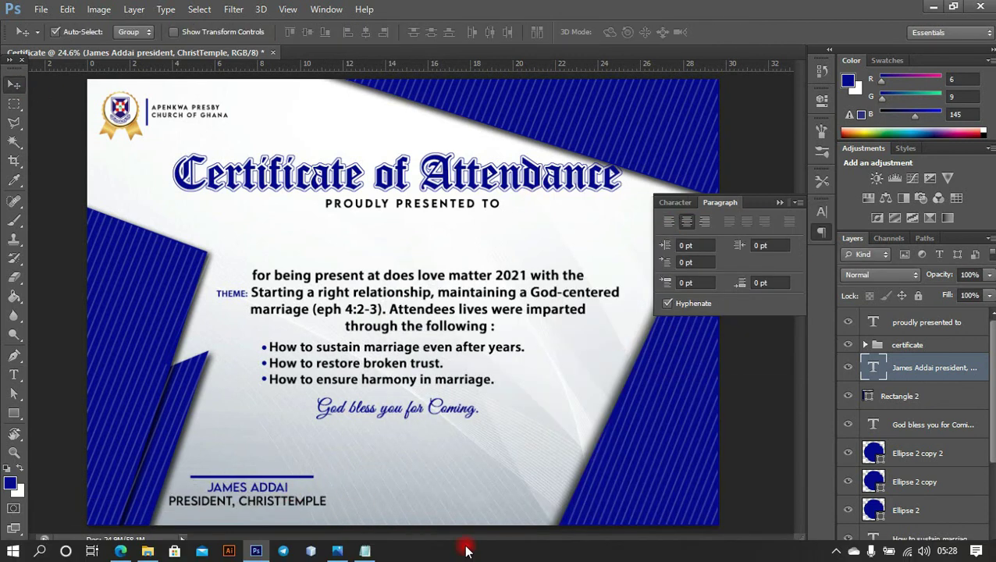
- Adjust the name text's character settings and shrink the signature block further
{"action": "double_click", "coordinate": [250, 491]}
{"action": "left_click", "coordinate": [670, 202]}
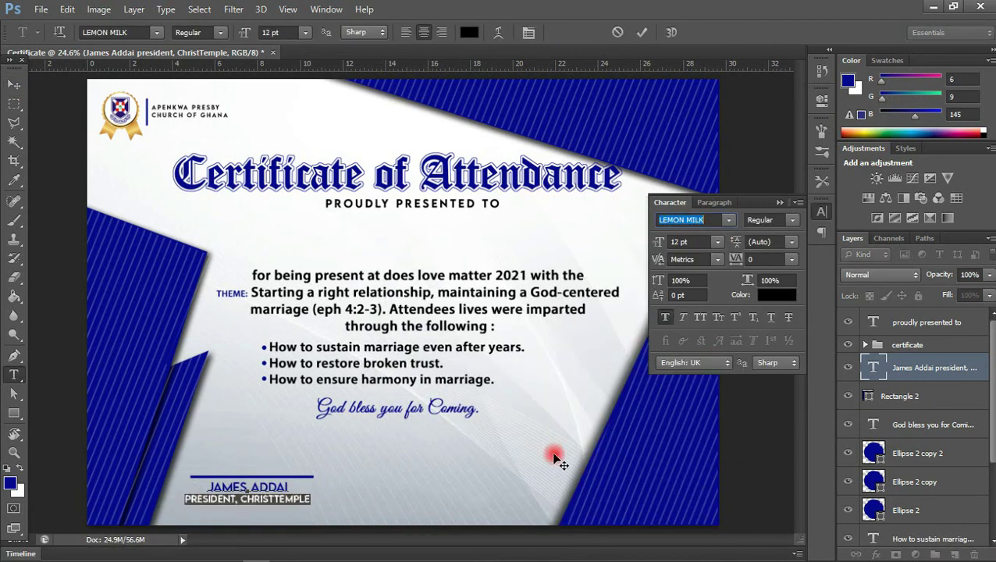
{"action": "left_click", "coordinate": [556, 456]}
{"action": "key", "text": "ctrl+t"}
{"action": "left_click_drag", "start_coordinate": [314, 482], "coordinate": [301, 486]}
{"action": "key", "text": "Return"}
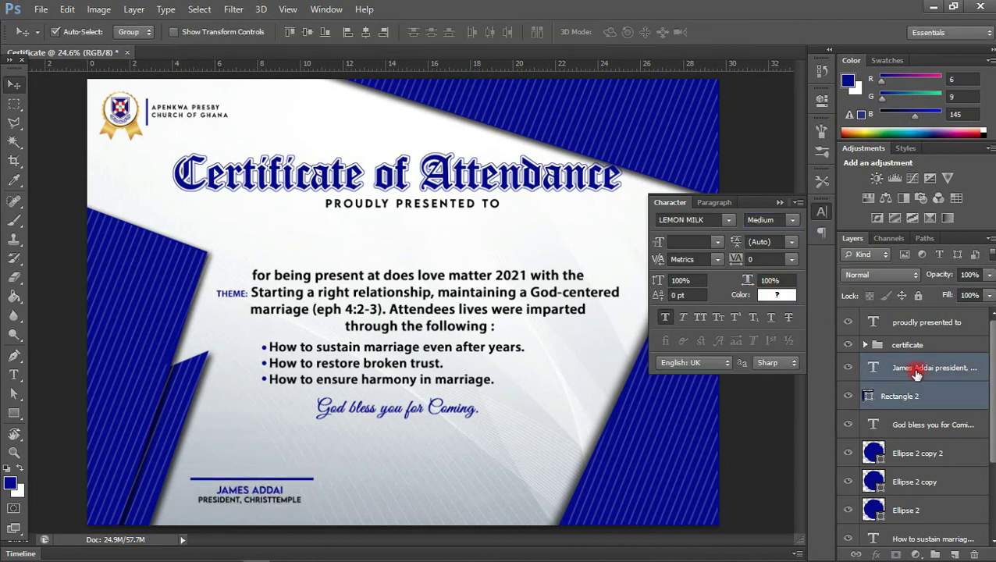
{"action": "key", "text": "ctrl+j"}
{"action": "key", "text": "alt+Tab"}
{"action": "key", "text": "ctrl+c"}
{"action": "key", "text": "alt+Tab"}
{"action": "key", "text": "ctrl+v"}
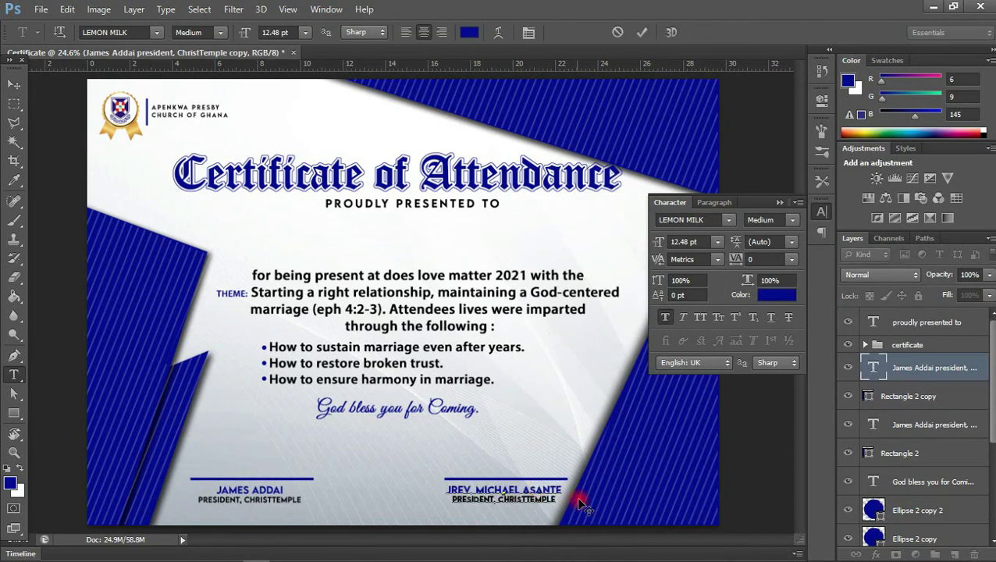
{"action": "key", "text": "ctrl+Return"}
{"action": "left_click", "coordinate": [461, 491]}
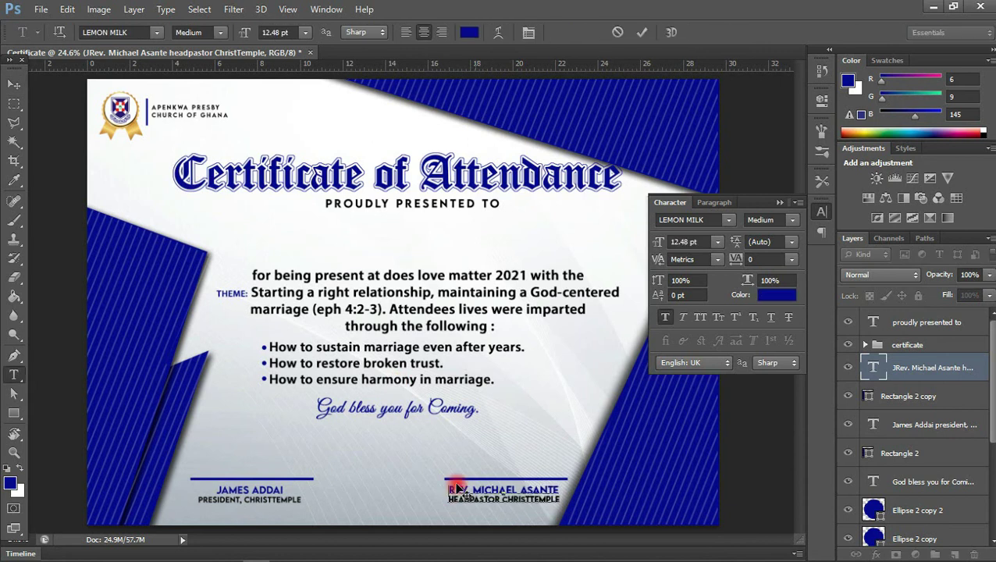
{"action": "key", "text": "ctrl+Return"}
{"action": "key", "text": "v"}
{"action": "left_click", "coordinate": [929, 362]}
- Group the selected range of text layers and tidy the shapes group
{"action": "scroll", "coordinate": [929, 390], "scroll_direction": "down", "scroll_amount": 2}
{"action": "left_click", "coordinate": [946, 462], "text": "shift"}
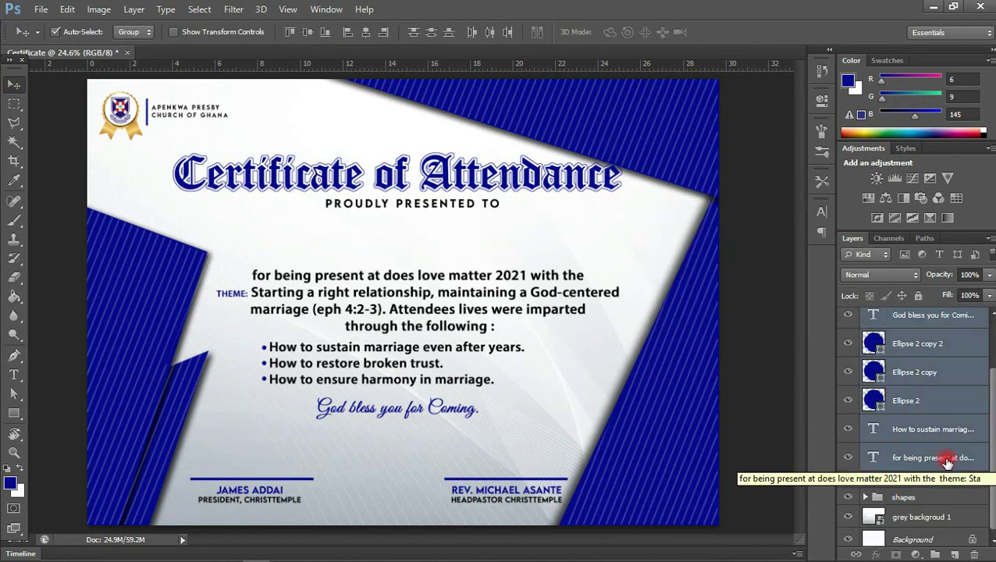
{"action": "key", "text": "ctrl+g"}
{"action": "left_click", "coordinate": [332, 335], "text": "ctrl"}
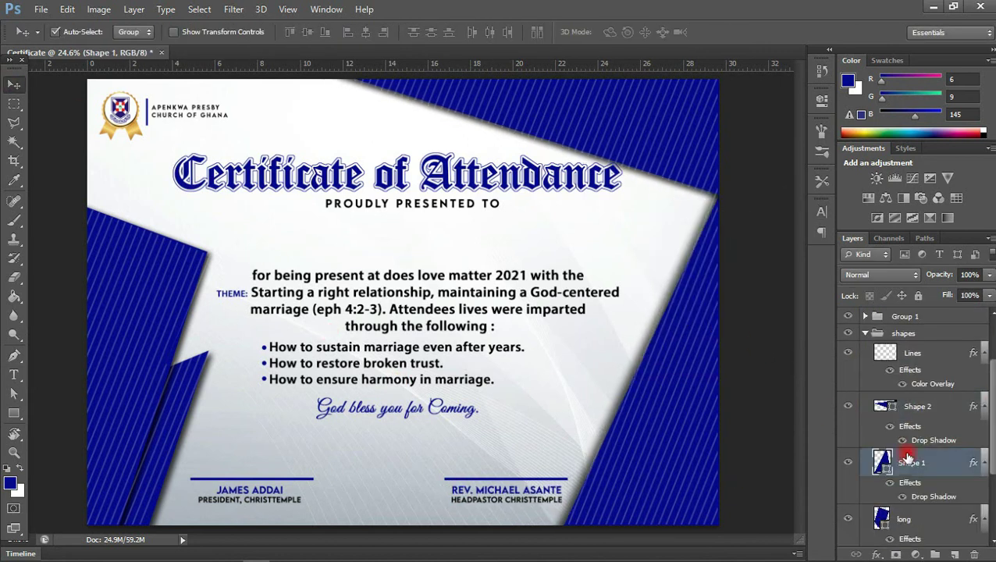
{"action": "left_click", "coordinate": [714, 152]}
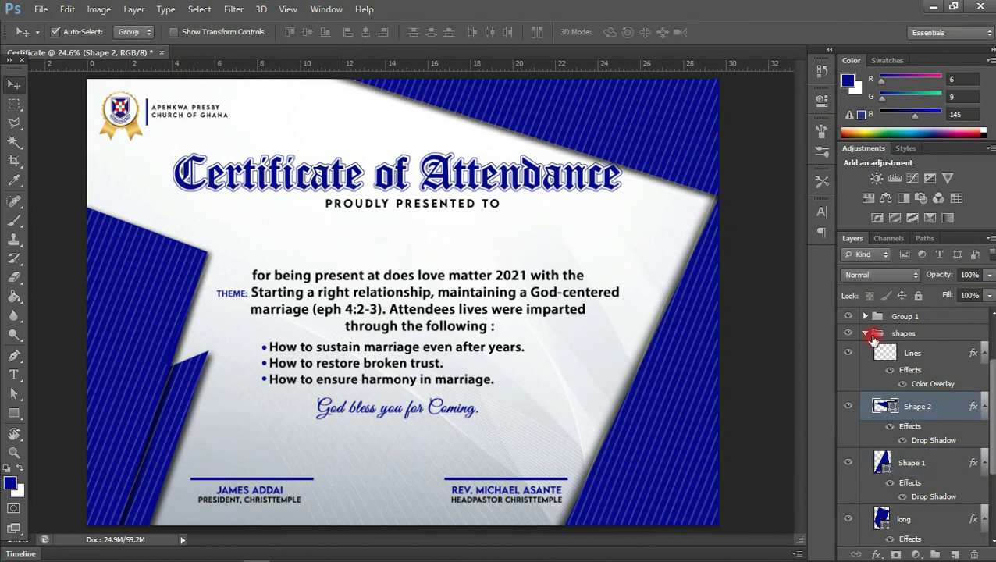
{"action": "left_click", "coordinate": [868, 333]}
- Nudge the sig group slightly right and start a text layer beneath 'proudly presented to'
{"action": "left_click", "coordinate": [897, 362]}
{"action": "left_click_drag", "start_coordinate": [355, 287], "coordinate": [365, 288], "text": "ctrl"}
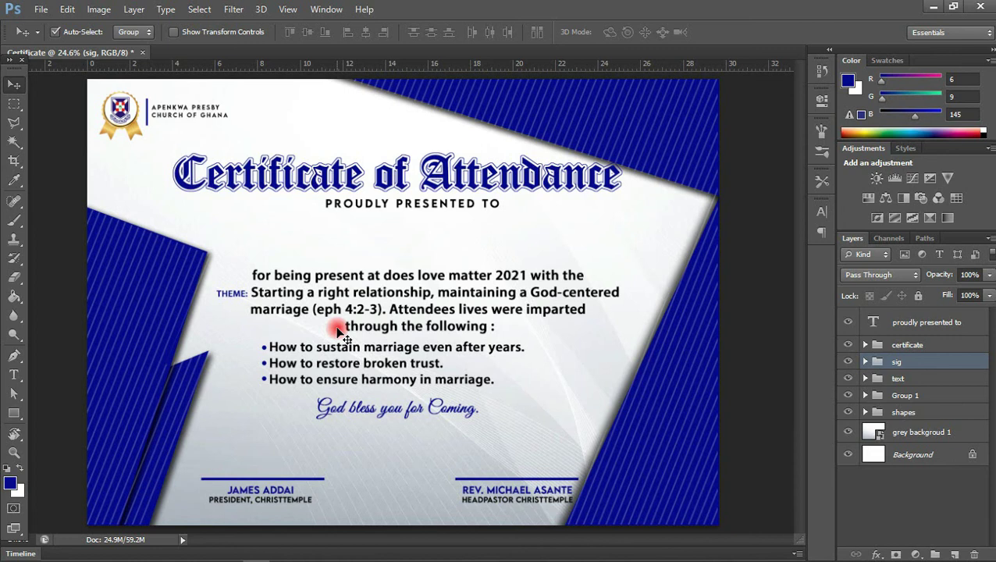
{"action": "left_click", "coordinate": [14, 374]}
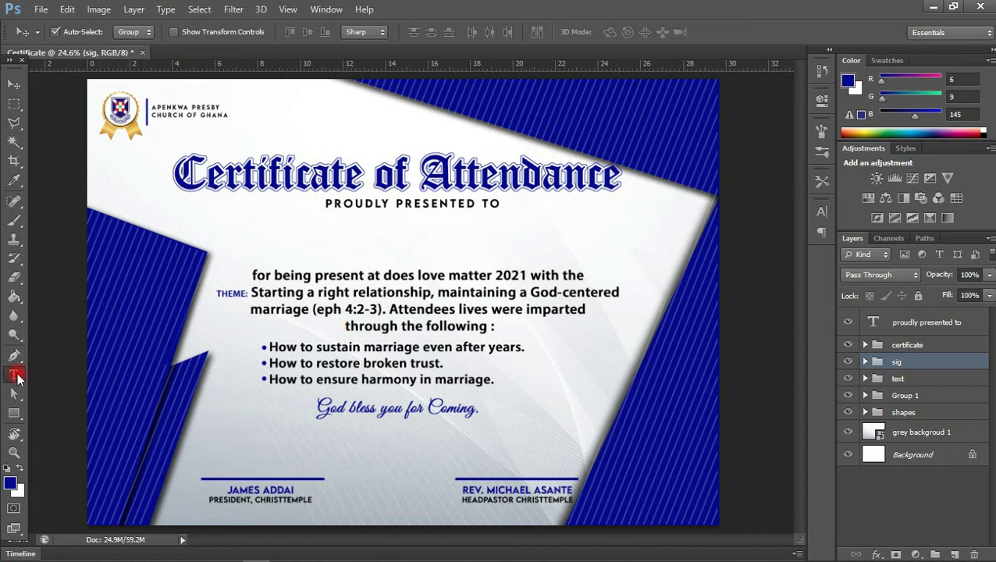
{"action": "left_click", "coordinate": [241, 235]}
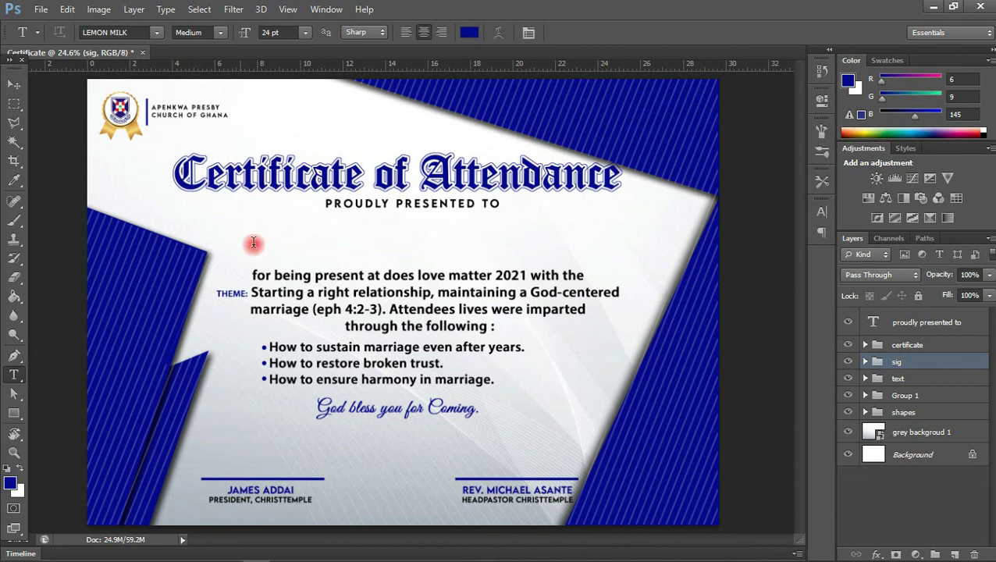
- Switch to the fotograami hearts dingbat font and type a single heart glyph
{"action": "left_click", "coordinate": [121, 32]}
{"action": "type", "text": "Footlight MT Light"}
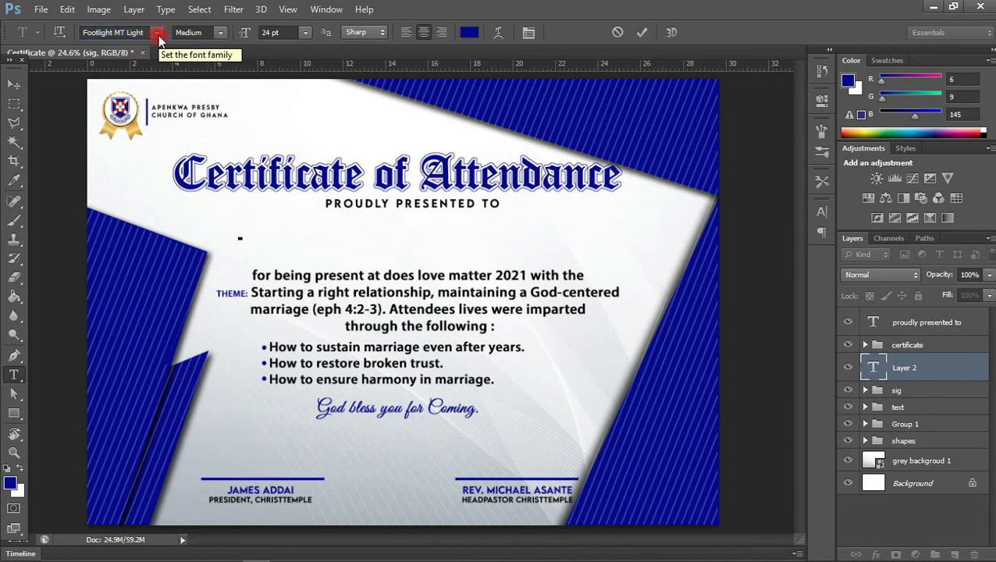
{"action": "left_click", "coordinate": [156, 32]}
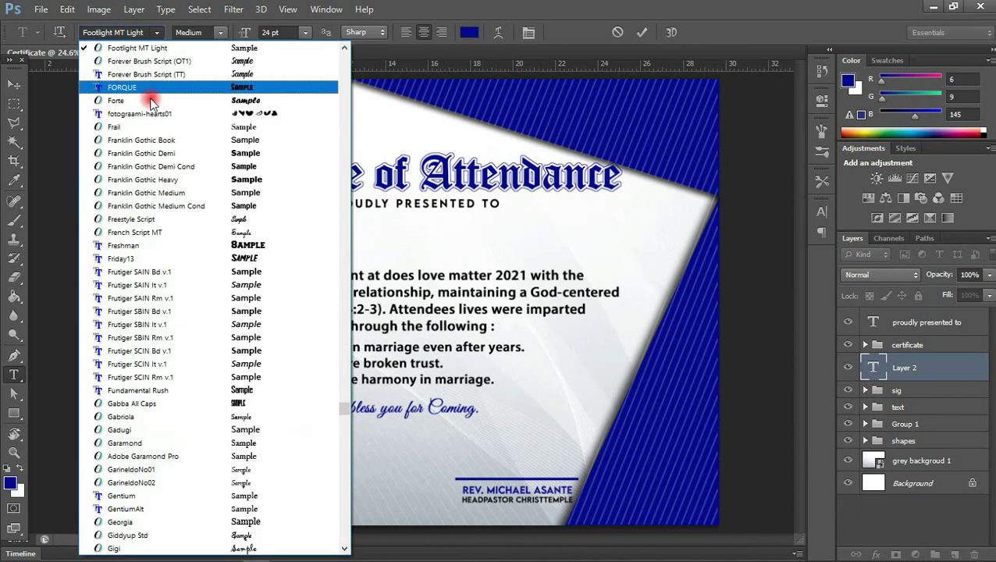
{"action": "key", "text": "Escape"}
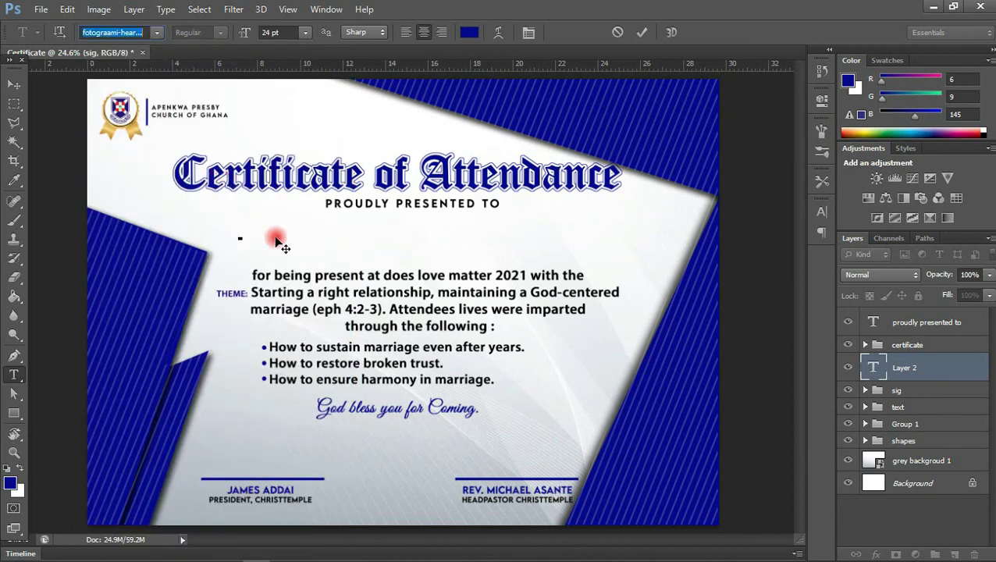
{"action": "left_click", "coordinate": [242, 239]}
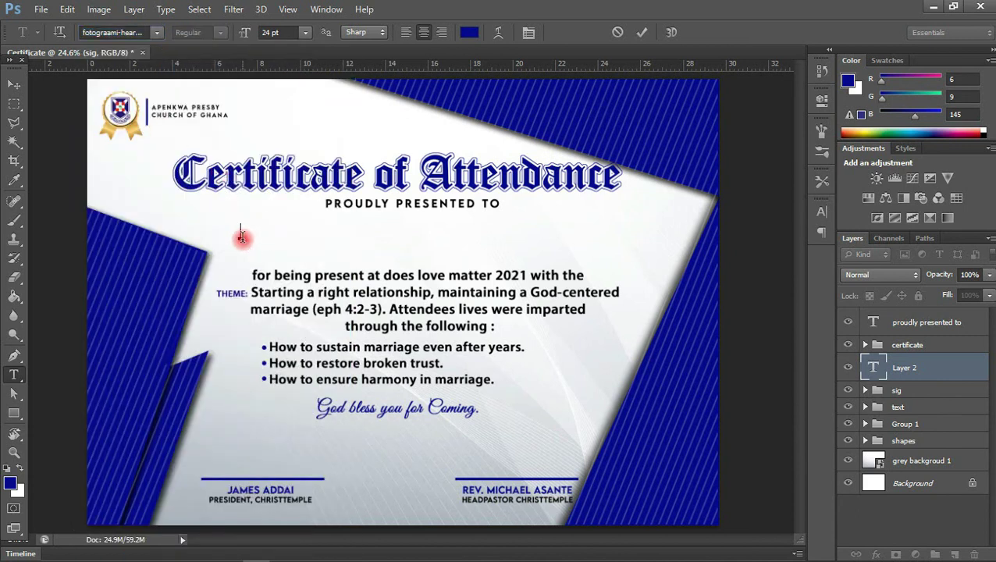
{"action": "type", "text": "a"}
{"action": "key", "text": "BackSpace"}
{"action": "type", "text": "b"}
{"action": "type", "text": "v"}
{"action": "key", "text": "BackSpace"}
{"action": "type", "text": "v"}
- Enlarge the heart across the certificate's middle and restack it beneath the shapes group
{"action": "left_click", "coordinate": [14, 82]}
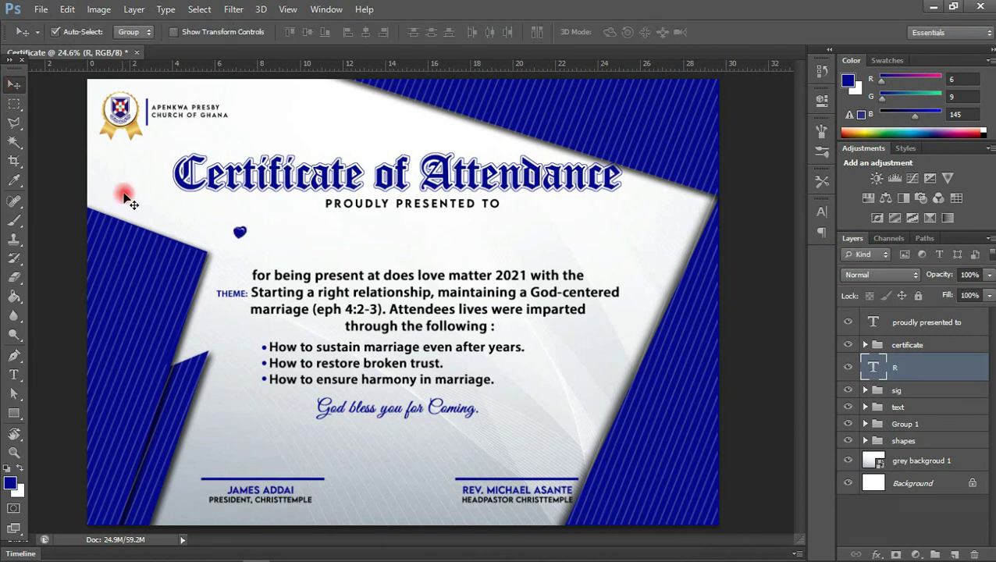
{"action": "left_click_drag", "start_coordinate": [236, 233], "coordinate": [351, 263]}
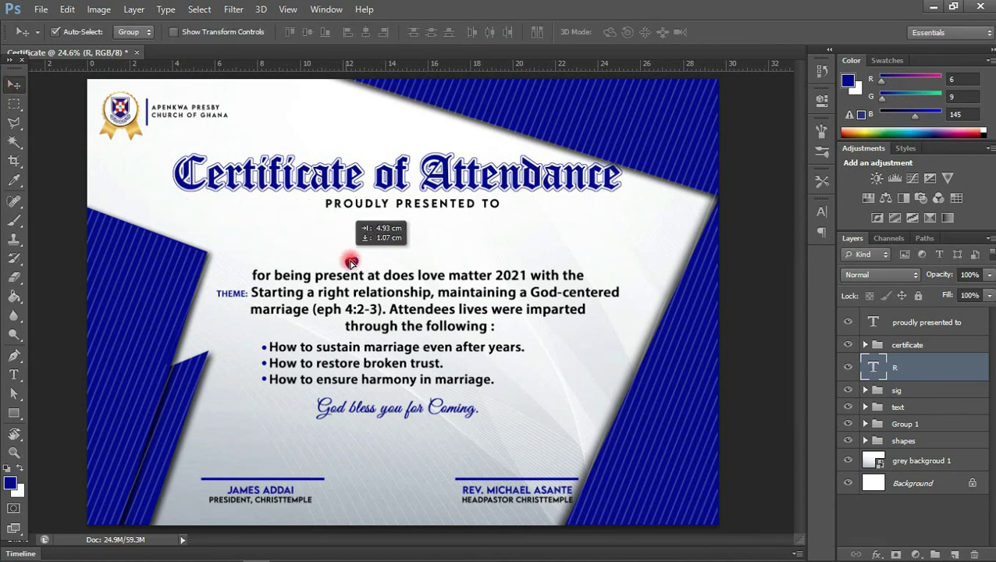
{"action": "key", "text": "ctrl+t"}
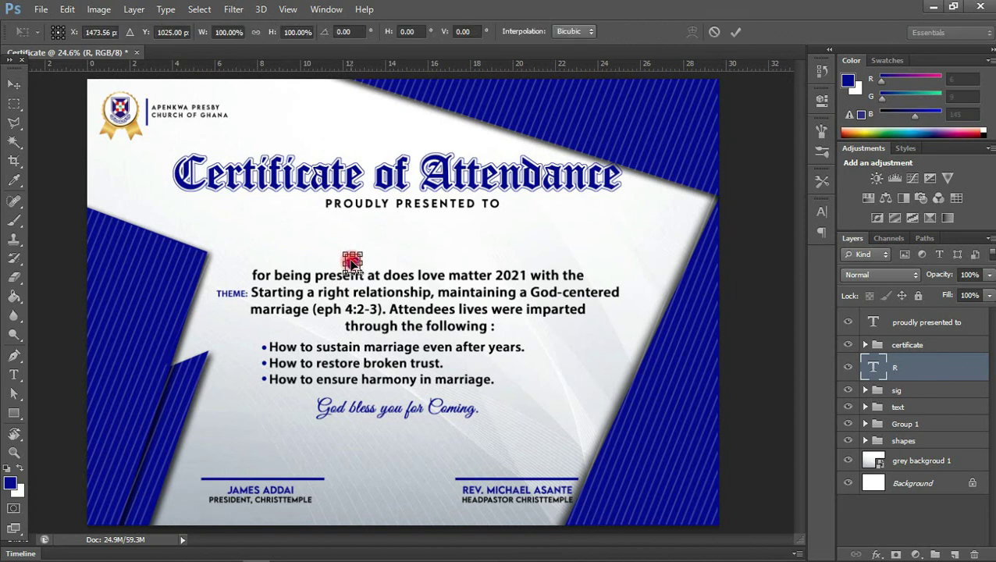
{"action": "mouse_move", "coordinate": [362, 272]}
{"action": "left_mouse_down"}
{"action": "mouse_move", "coordinate": [567, 412]}
{"action": "mouse_move", "coordinate": [481, 346]}
{"action": "left_mouse_up"}
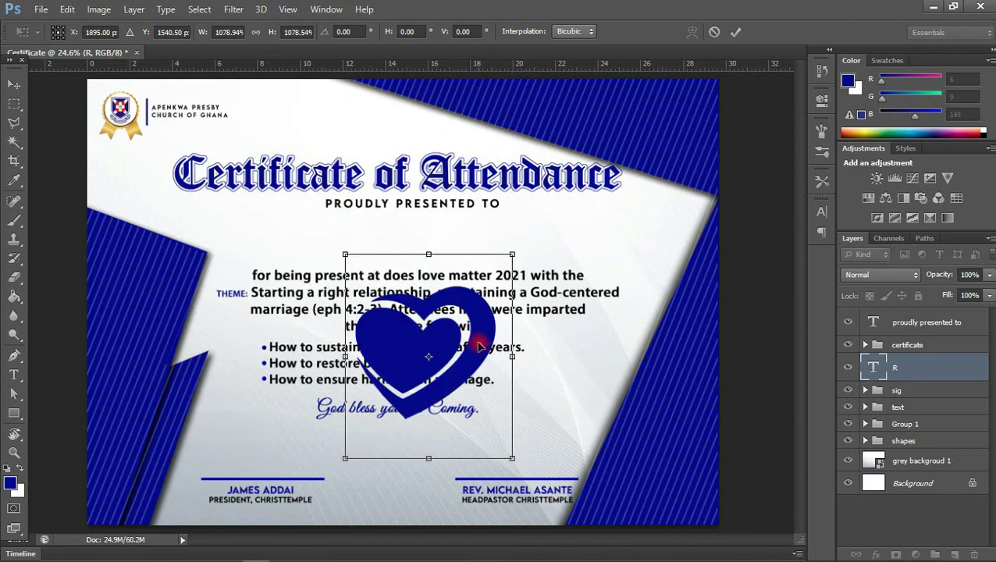
{"action": "mouse_move", "coordinate": [512, 254]}
{"action": "left_mouse_down"}
{"action": "mouse_move", "coordinate": [578, 178]}
{"action": "mouse_move", "coordinate": [626, 141]}
{"action": "left_mouse_up"}
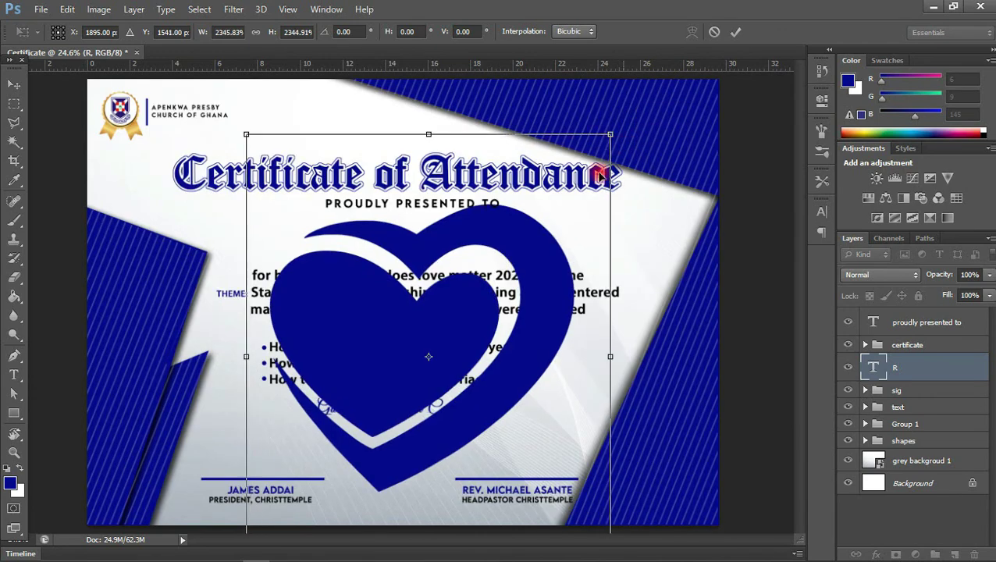
{"action": "left_click_drag", "start_coordinate": [550, 270], "coordinate": [533, 247]}
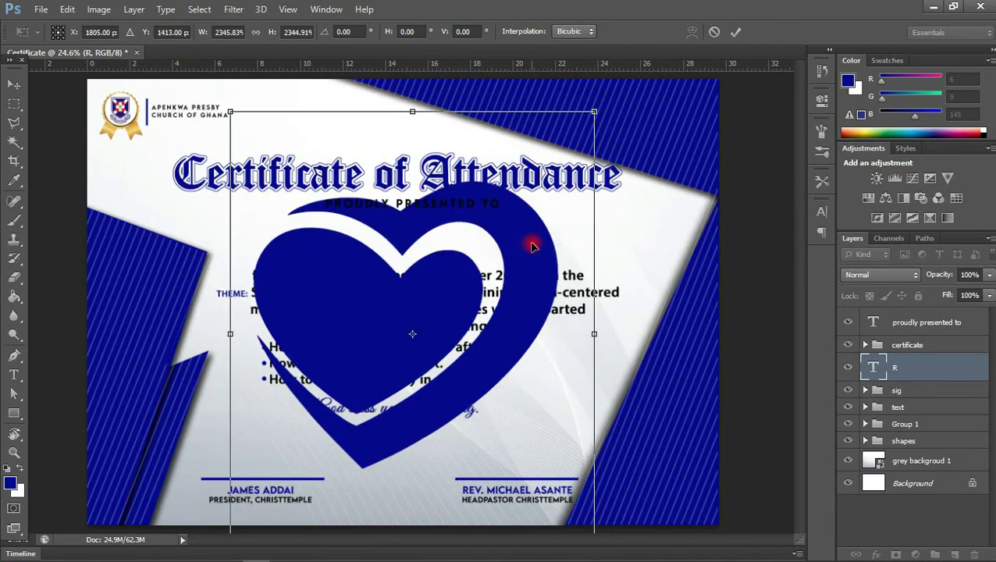
{"action": "key", "text": "Return"}
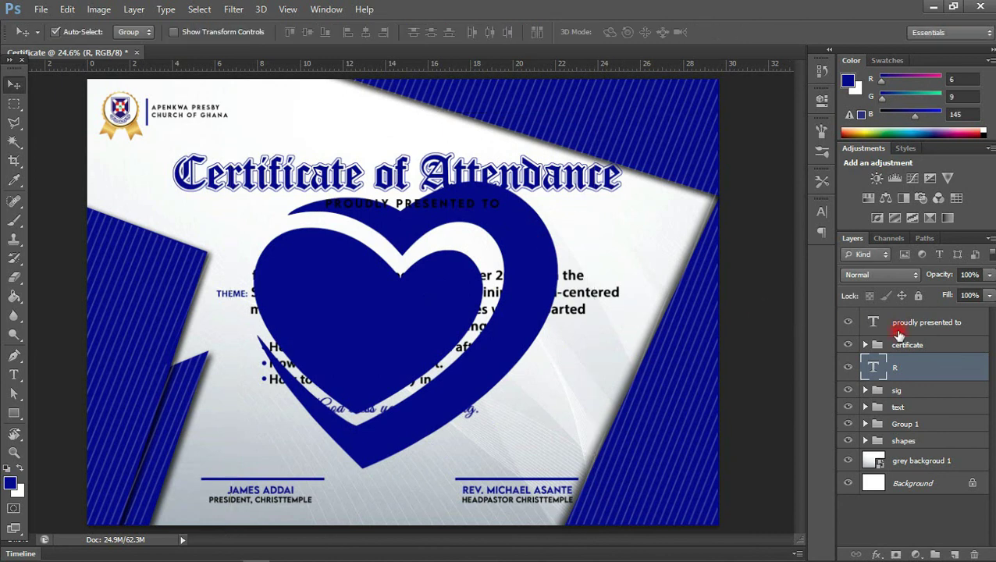
{"action": "left_click_drag", "start_coordinate": [909, 368], "coordinate": [903, 450]}
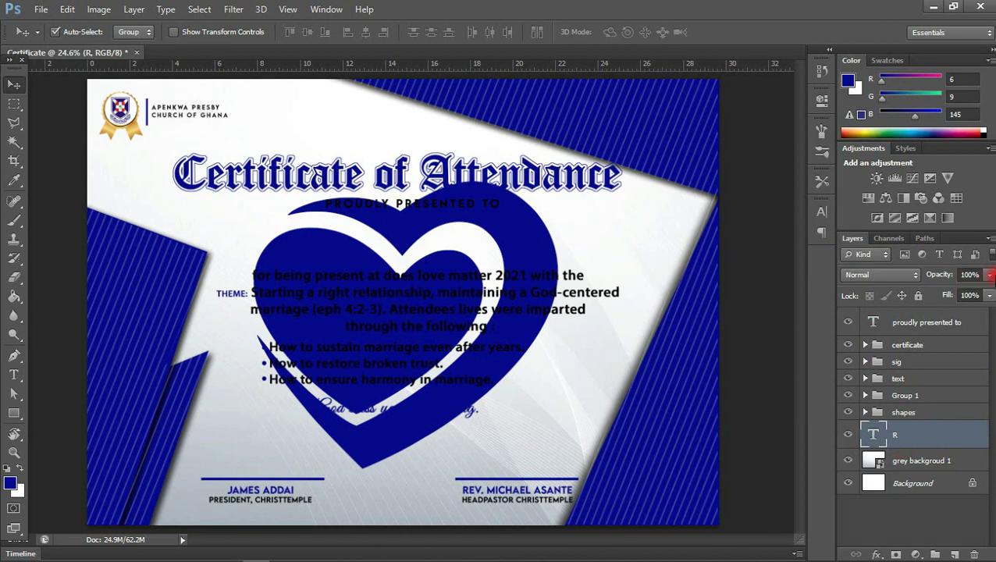
- Fade the heart layer to 33% opacity and nudge it slightly lower
{"action": "left_click", "coordinate": [989, 275]}
{"action": "left_click_drag", "start_coordinate": [990, 295], "coordinate": [937, 295]}
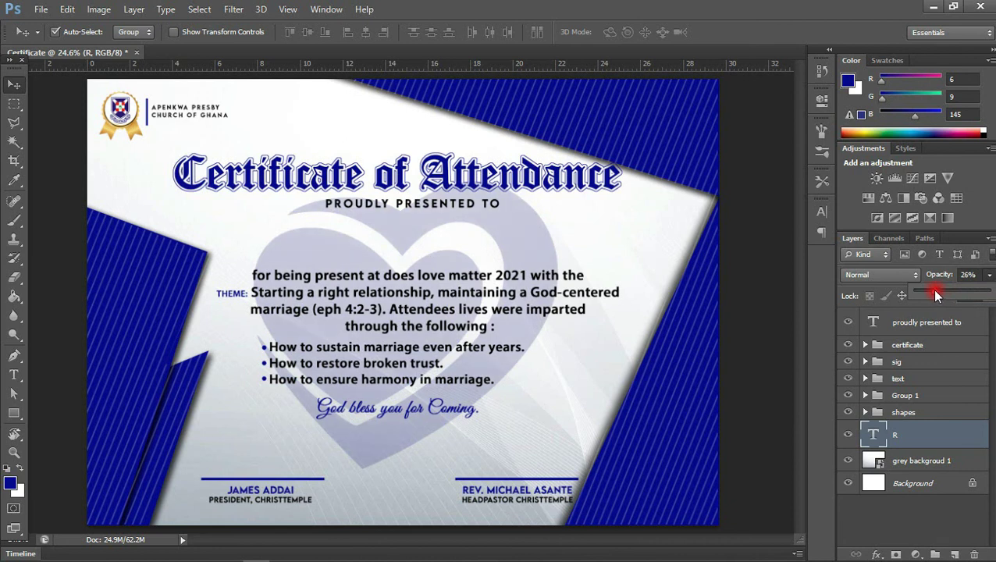
{"action": "left_click_drag", "start_coordinate": [935, 291], "coordinate": [940, 291]}
{"action": "left_click_drag", "start_coordinate": [940, 293], "coordinate": [941, 293]}
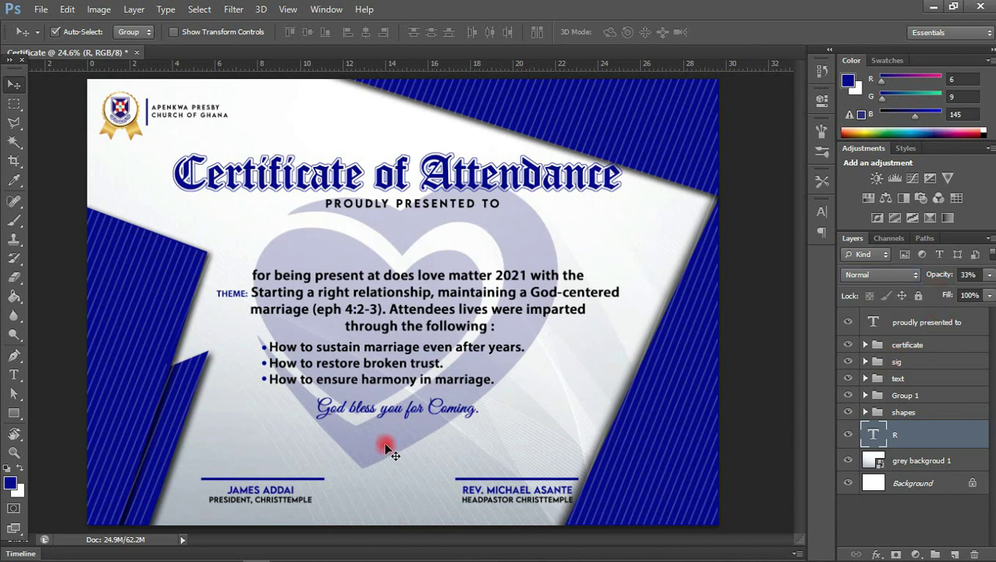
{"action": "left_click_drag", "start_coordinate": [385, 445], "coordinate": [385, 462]}
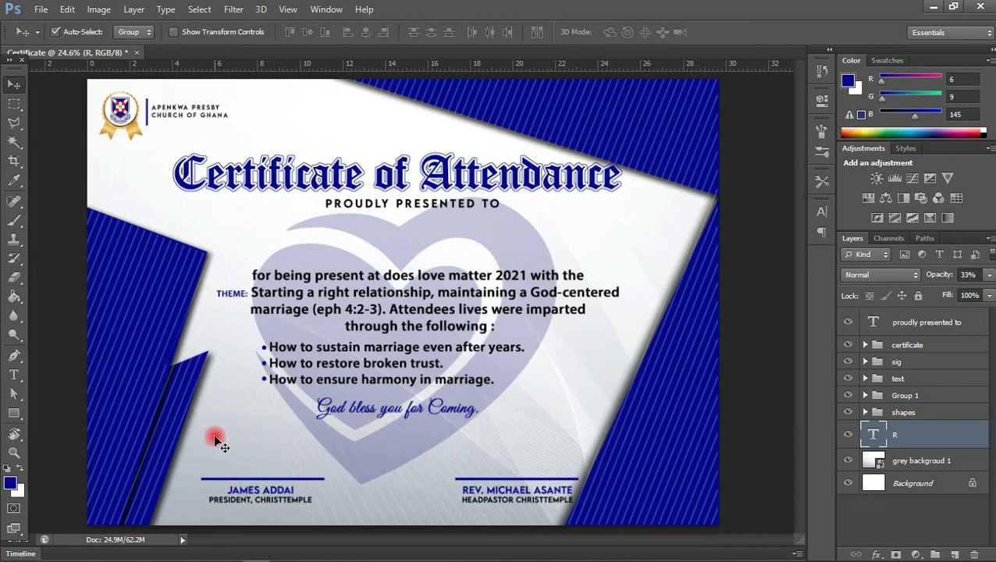
{"action": "key", "text": "t"}
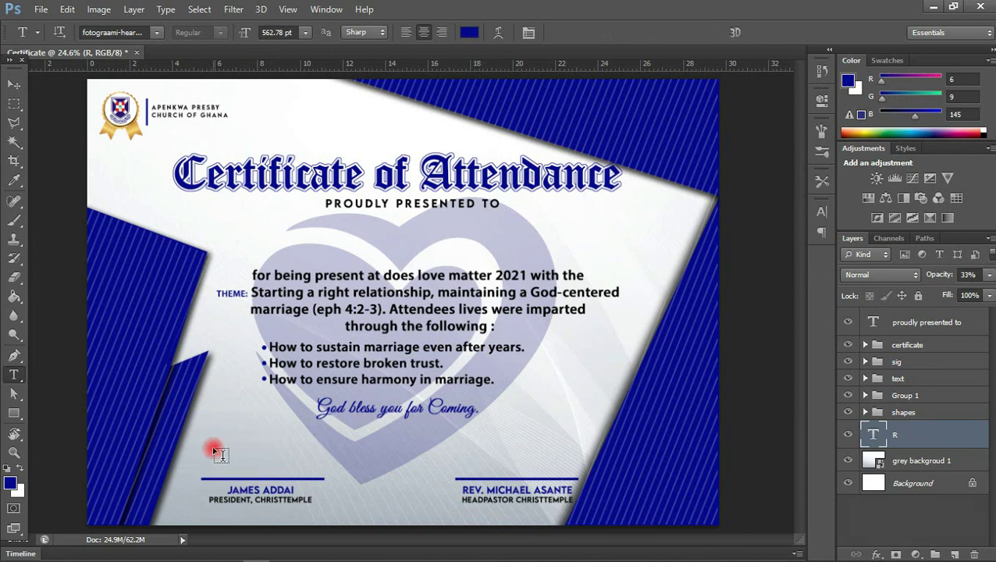
{"action": "left_click", "coordinate": [213, 449]}
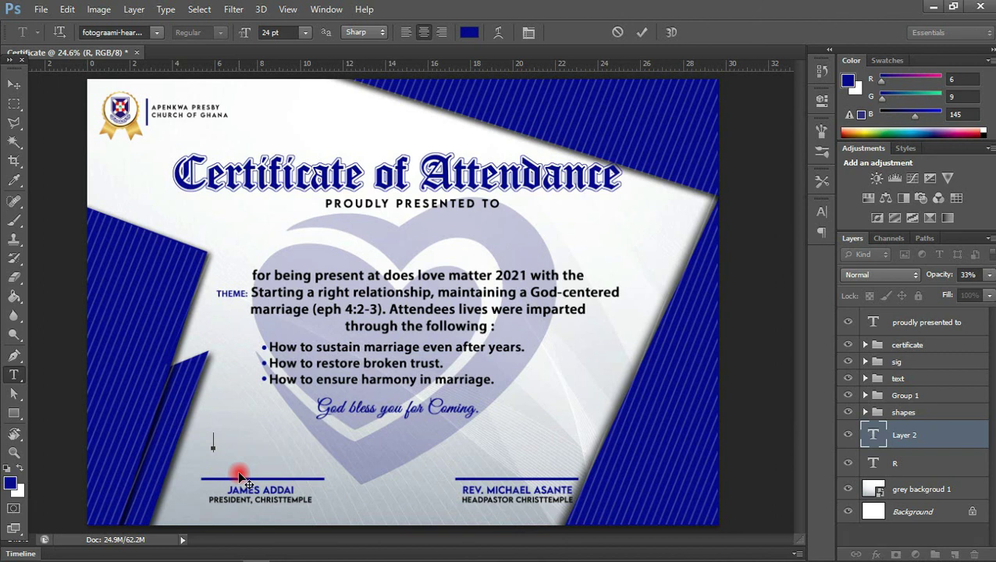
{"action": "type", "text": "J"}
{"action": "type", "text": "A"}
{"action": "key", "text": "BackSpace"}
{"action": "key", "text": "BackSpace"}
{"action": "left_click", "coordinate": [92, 33]}
{"action": "type", "text": "Great Vibes"}
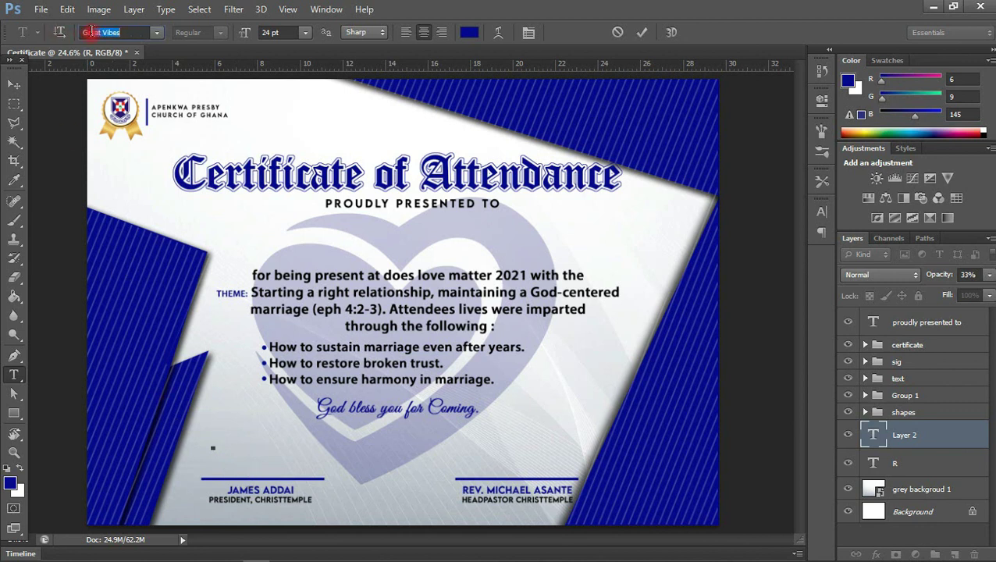
{"action": "key", "text": "Return"}
{"action": "type", "text": "M"}
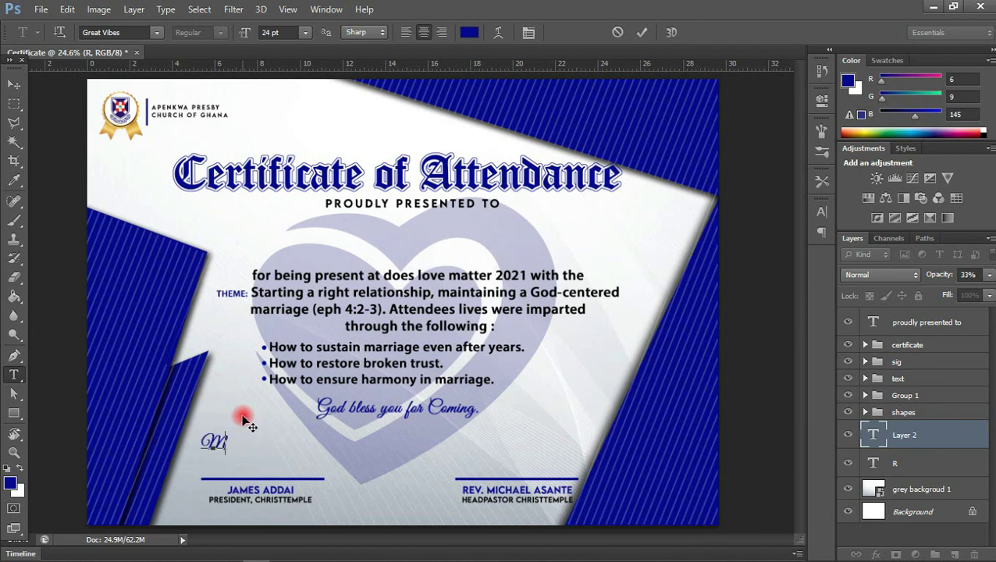
{"action": "type", "text": "r"}
{"action": "type", "text": ". "}
{"action": "type", "text": "Jam"}
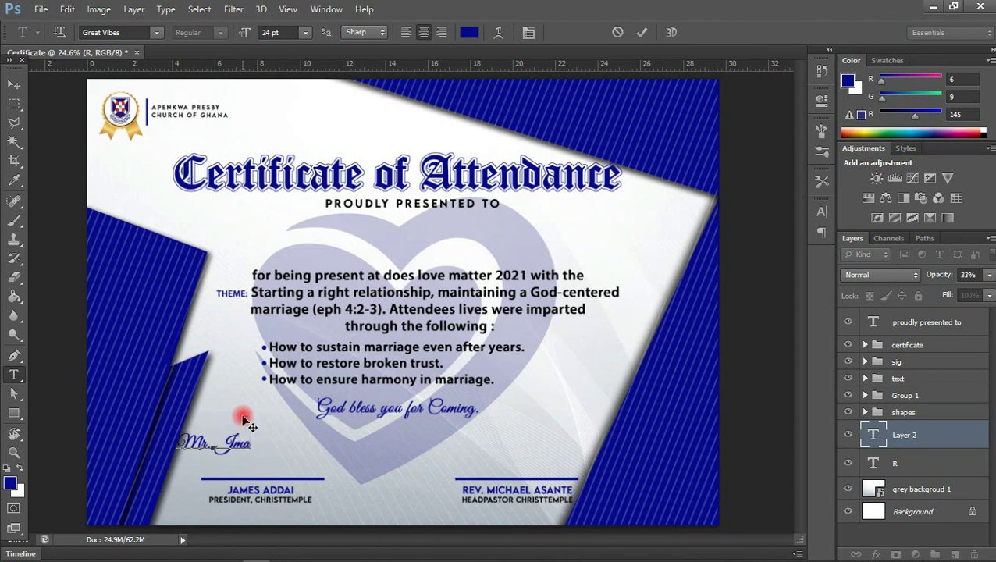
{"action": "key", "text": "BackSpace"}
{"action": "key", "text": "BackSpace"}
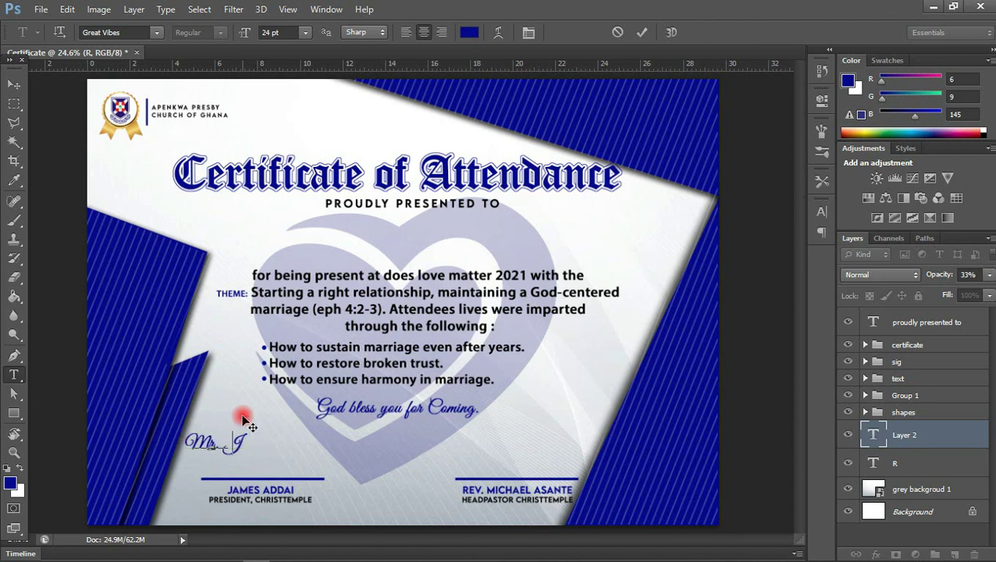
{"action": "key", "text": "BackSpace"}
{"action": "key", "text": "BackSpace"}
{"action": "type", "text": "S"}
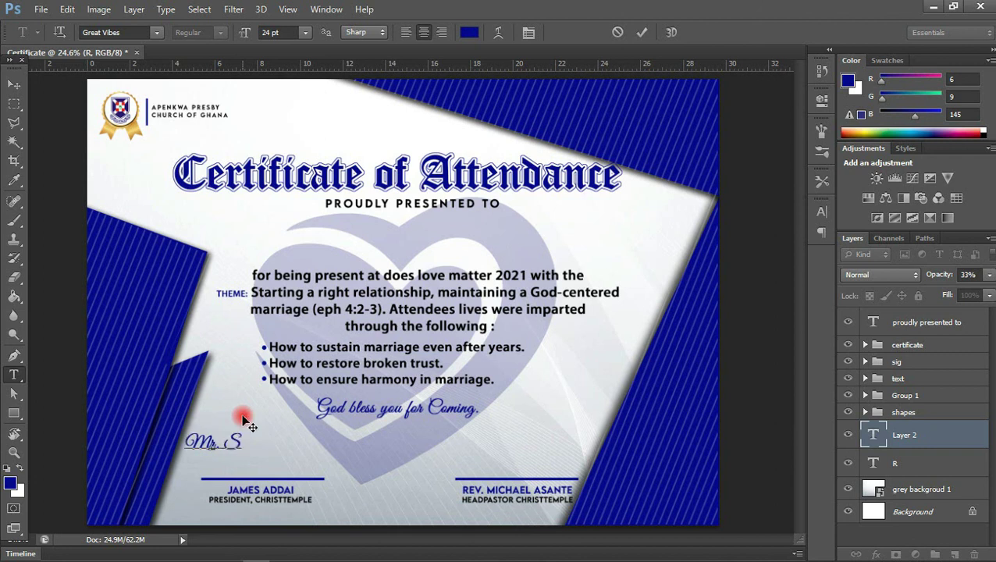
{"action": "type", "text": "a"}
{"action": "type", "text": "muel"}
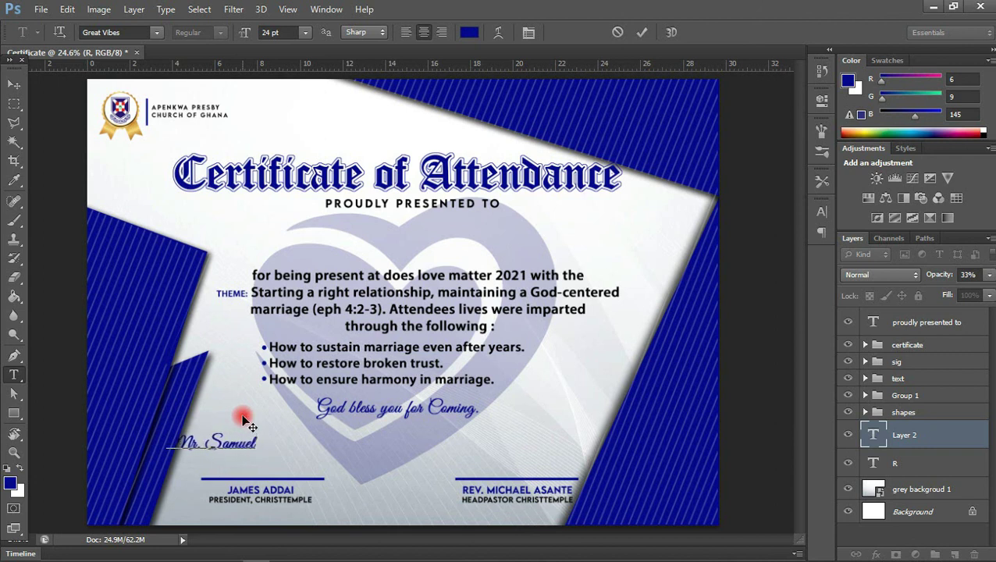
{"action": "type", "text": " Y"}
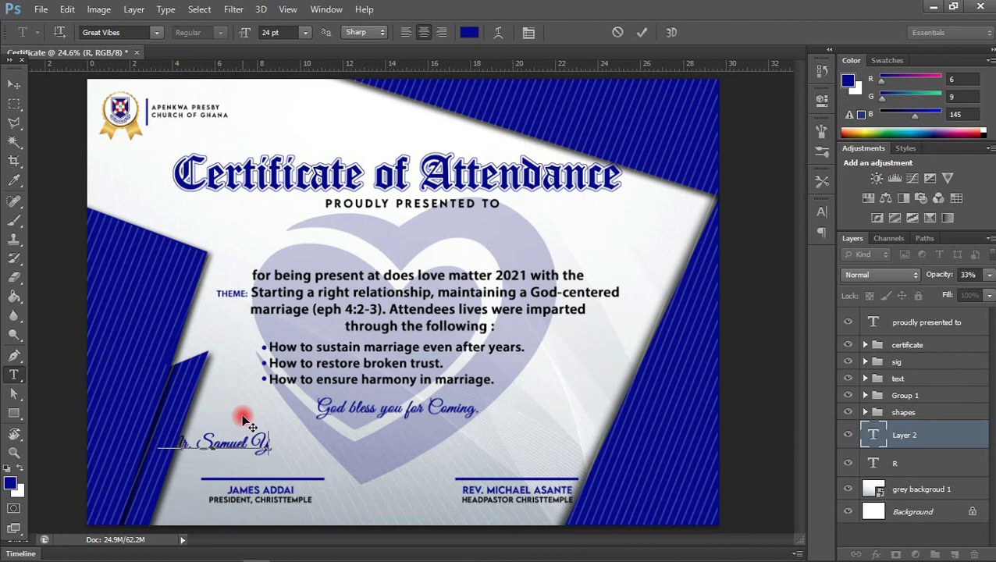
{"action": "type", "text": "ar"}
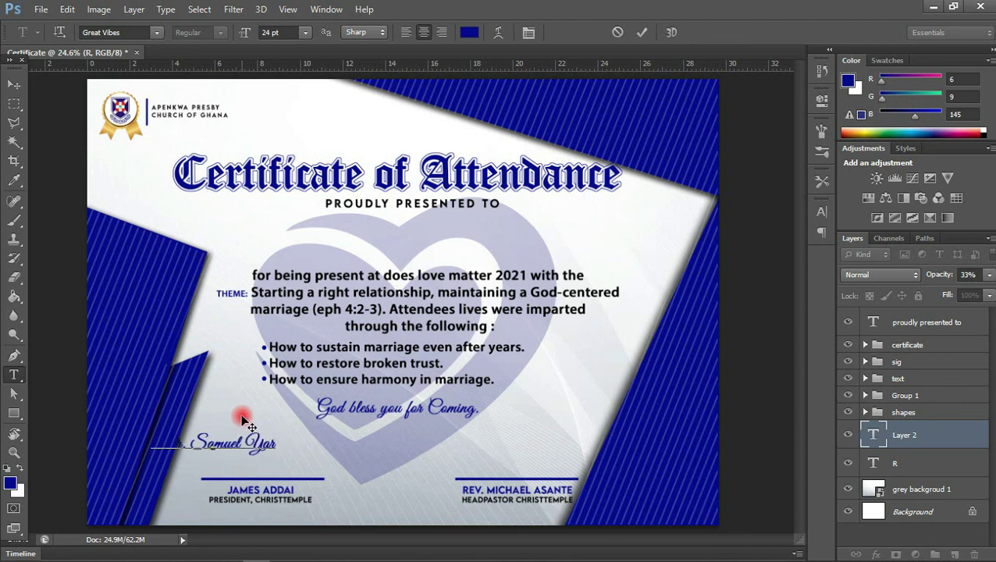
{"action": "type", "text": "ley"}
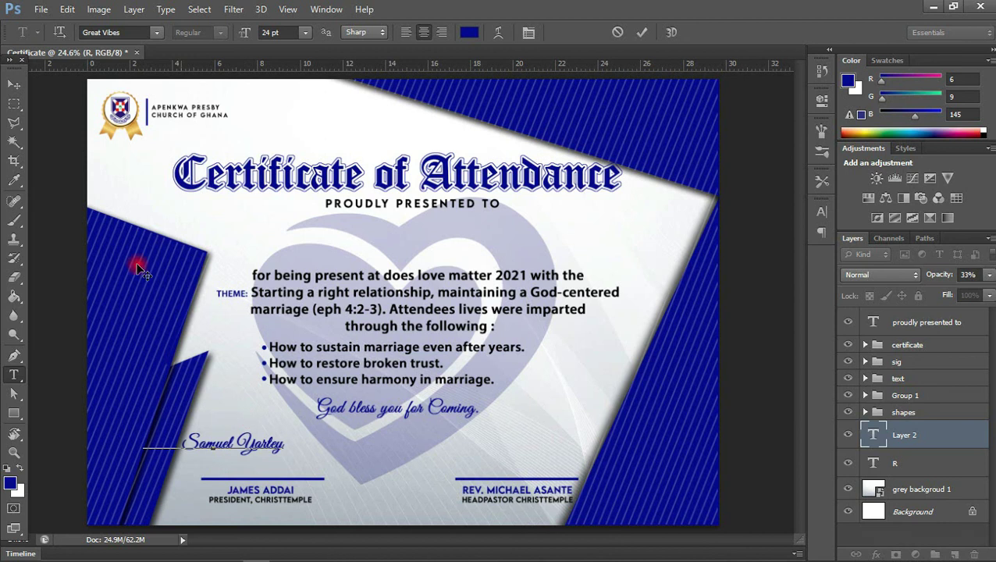
{"action": "left_click", "coordinate": [21, 84]}
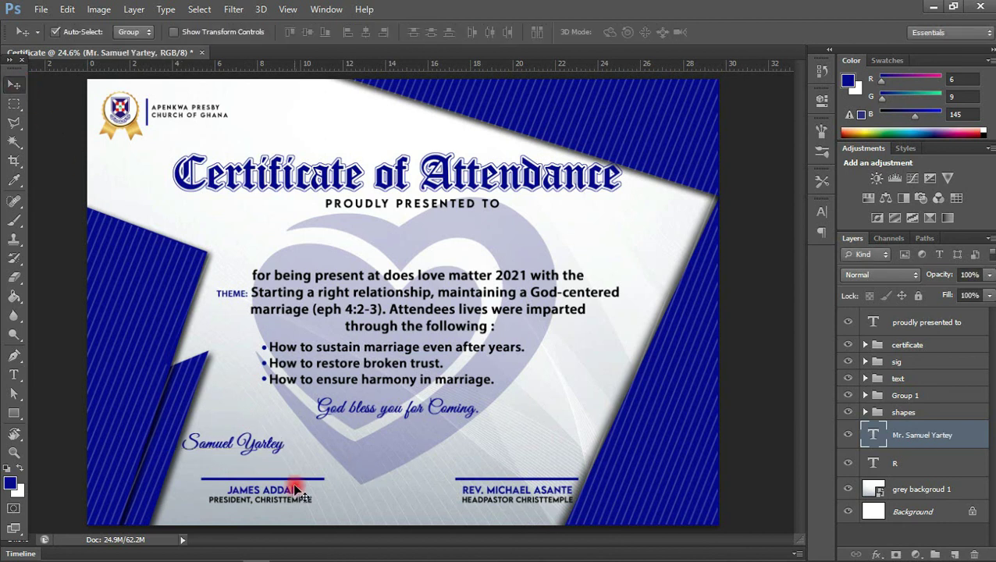
- Move the name under PROUDLY PRESENTED TO and scale it to about 265%
{"action": "mouse_move", "coordinate": [283, 446]}
{"action": "left_mouse_down"}
{"action": "mouse_move", "coordinate": [402, 337]}
{"action": "mouse_move", "coordinate": [458, 245]}
{"action": "left_mouse_up"}
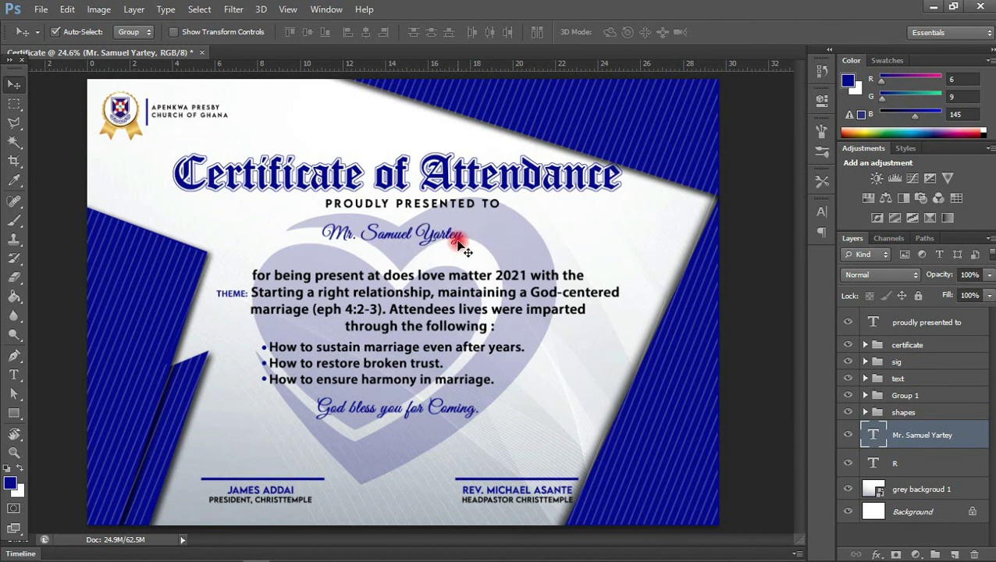
{"action": "key", "text": "ctrl+t"}
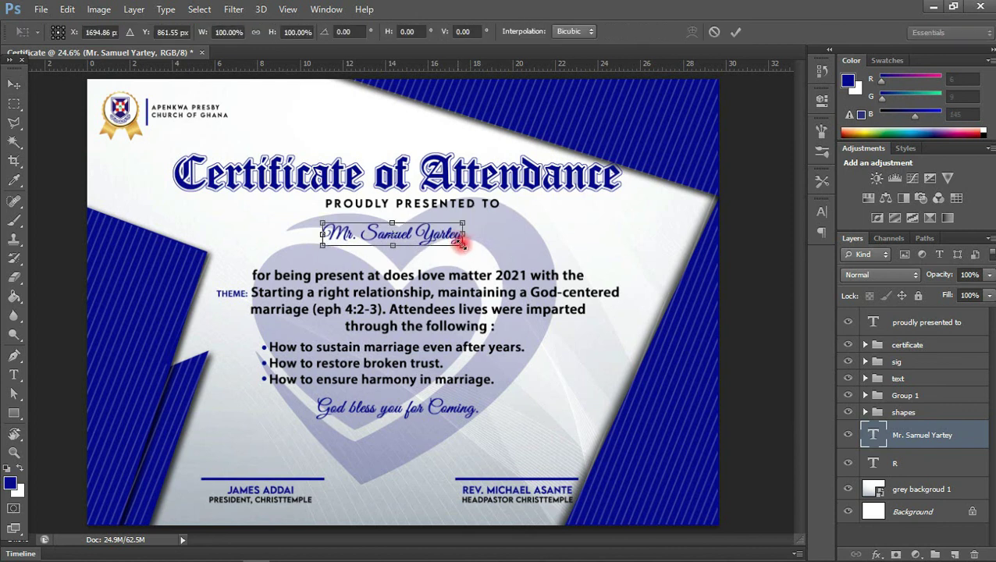
{"action": "left_click_drag", "start_coordinate": [462, 244], "coordinate": [580, 267]}
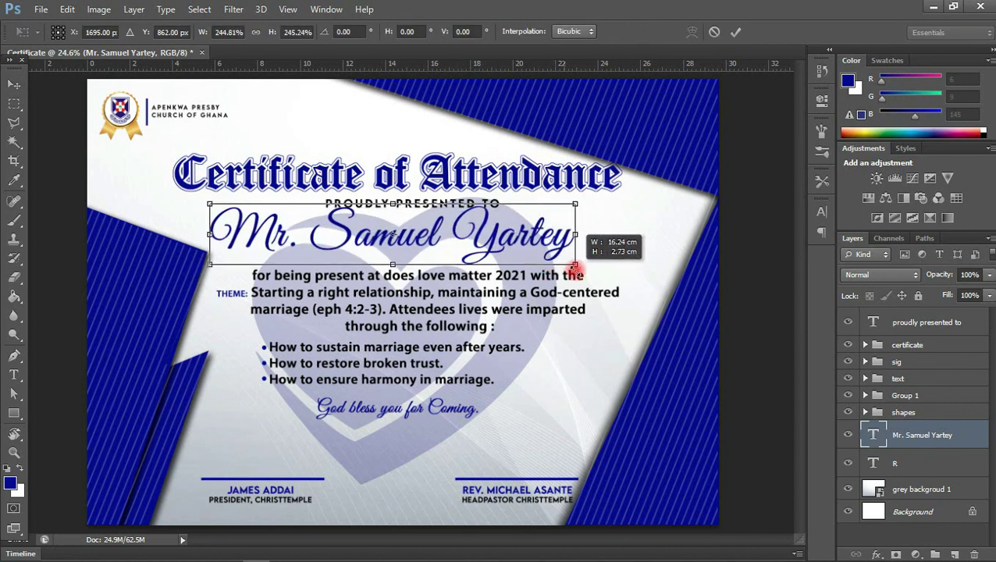
{"action": "left_click_drag", "start_coordinate": [579, 267], "coordinate": [578, 278]}
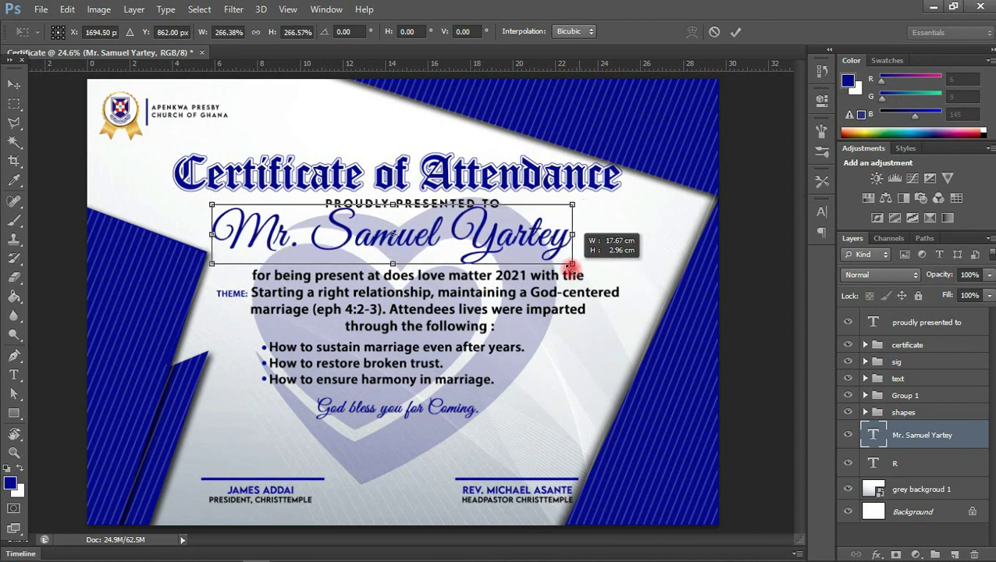
{"action": "key", "text": "Return"}
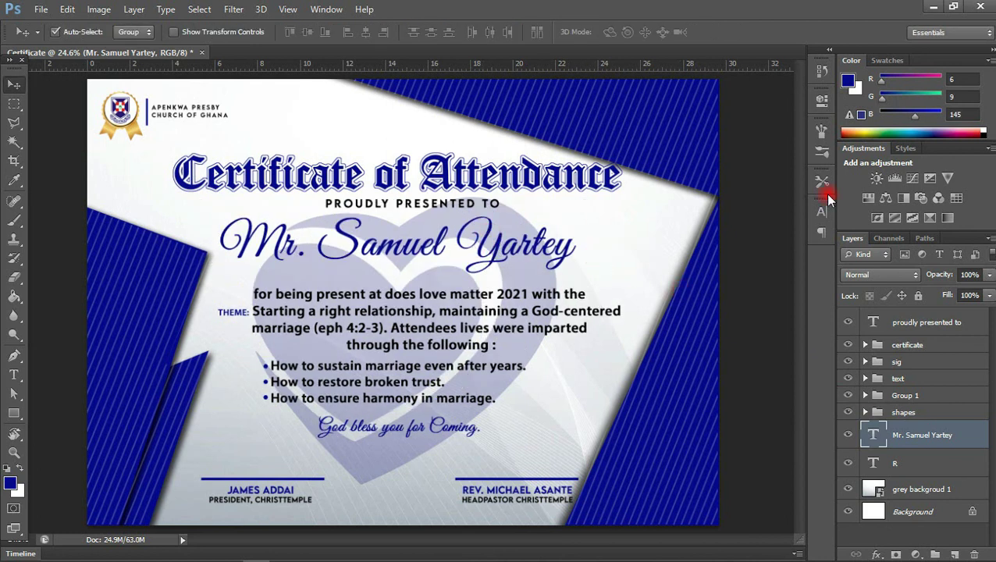
- Colour the recipient name gold, sampled from the logo's ribbon
{"action": "left_click", "coordinate": [819, 211]}
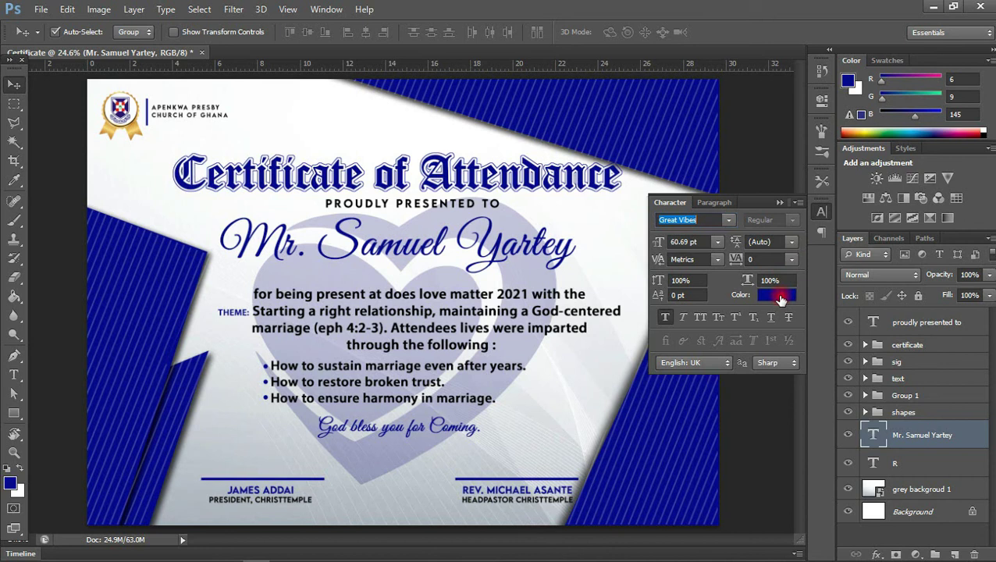
{"action": "left_click", "coordinate": [778, 296]}
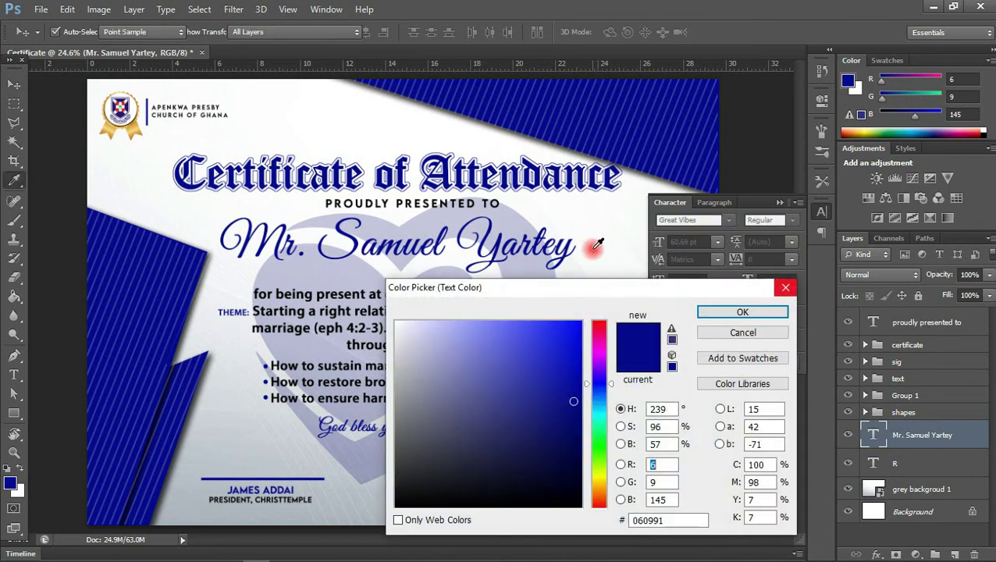
{"action": "left_click", "coordinate": [134, 127]}
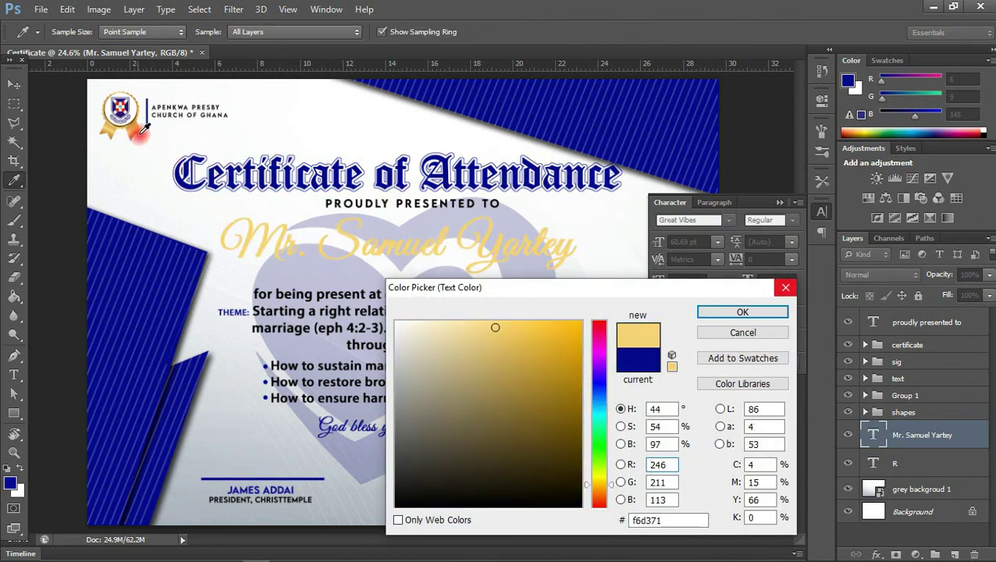
{"action": "left_click", "coordinate": [141, 132]}
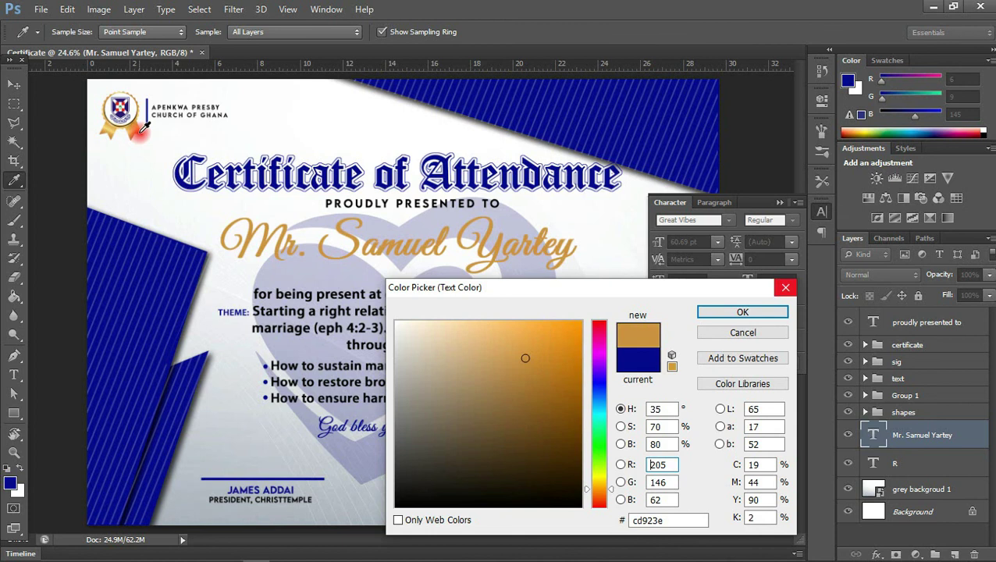
{"action": "left_click", "coordinate": [137, 125]}
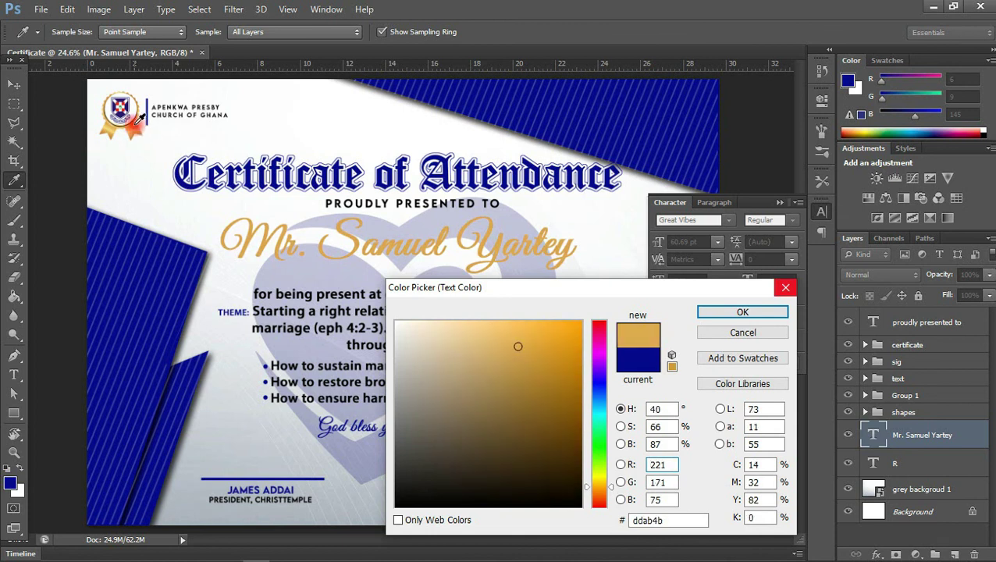
{"action": "left_click", "coordinate": [134, 124]}
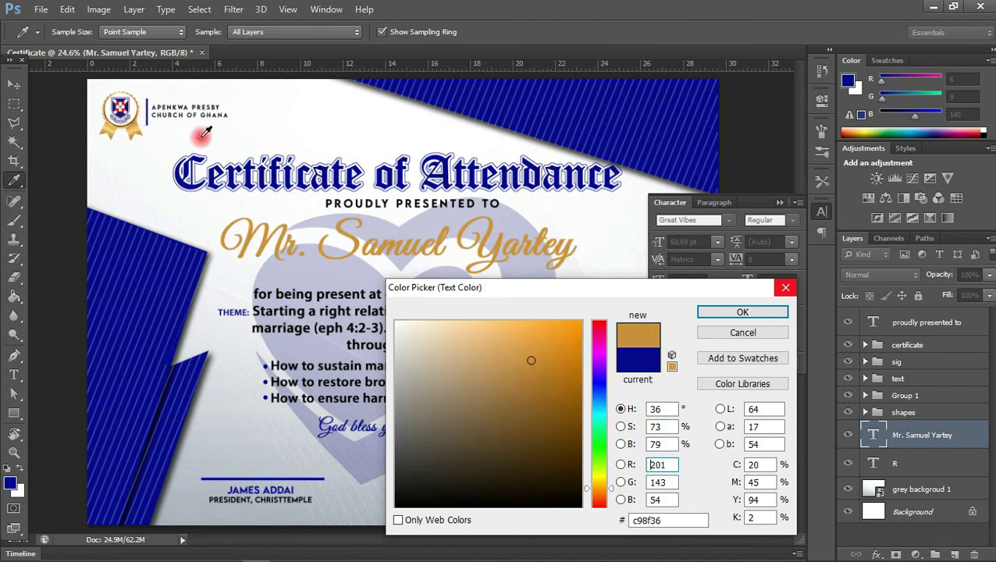
{"action": "left_click", "coordinate": [741, 312]}
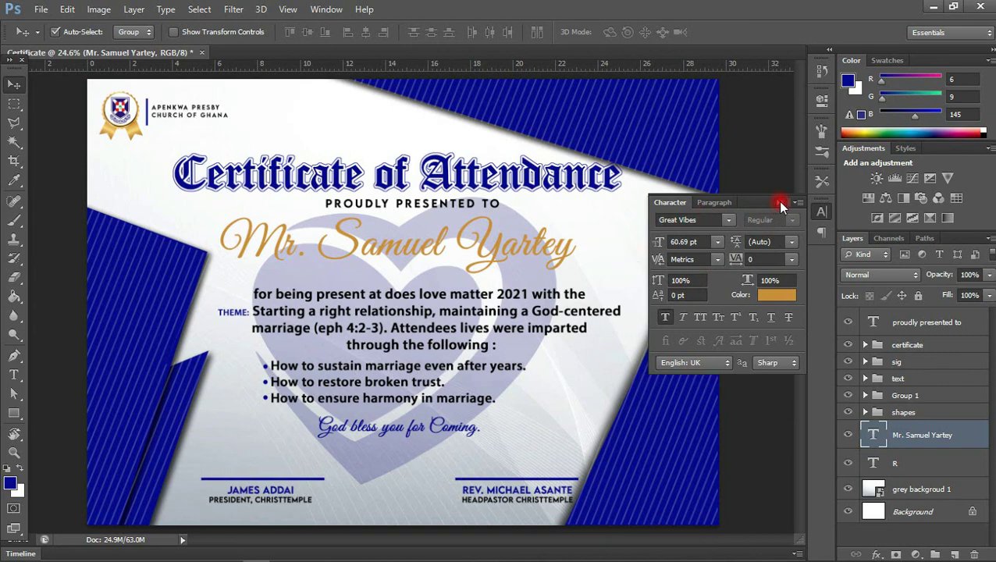
{"action": "left_click", "coordinate": [778, 202]}
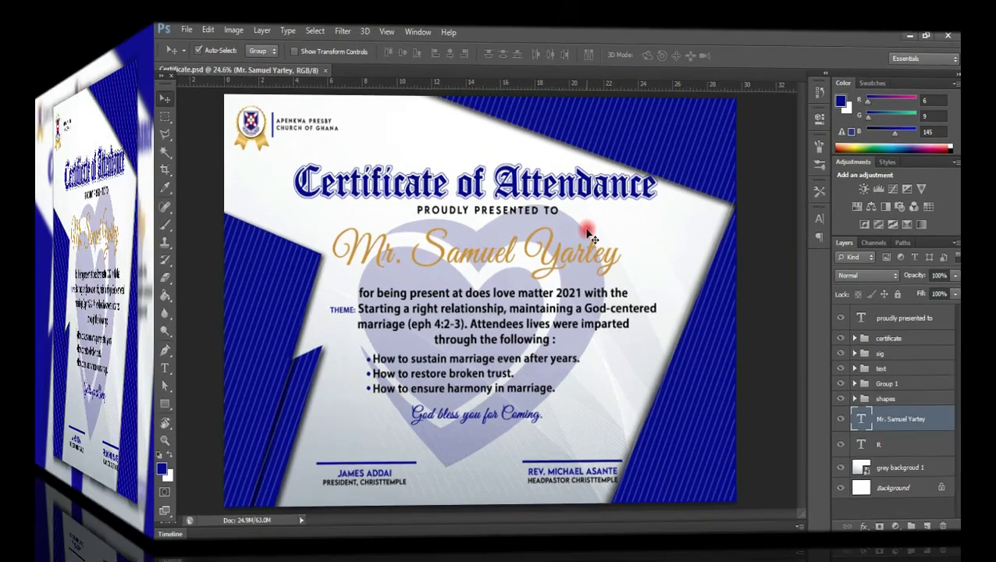